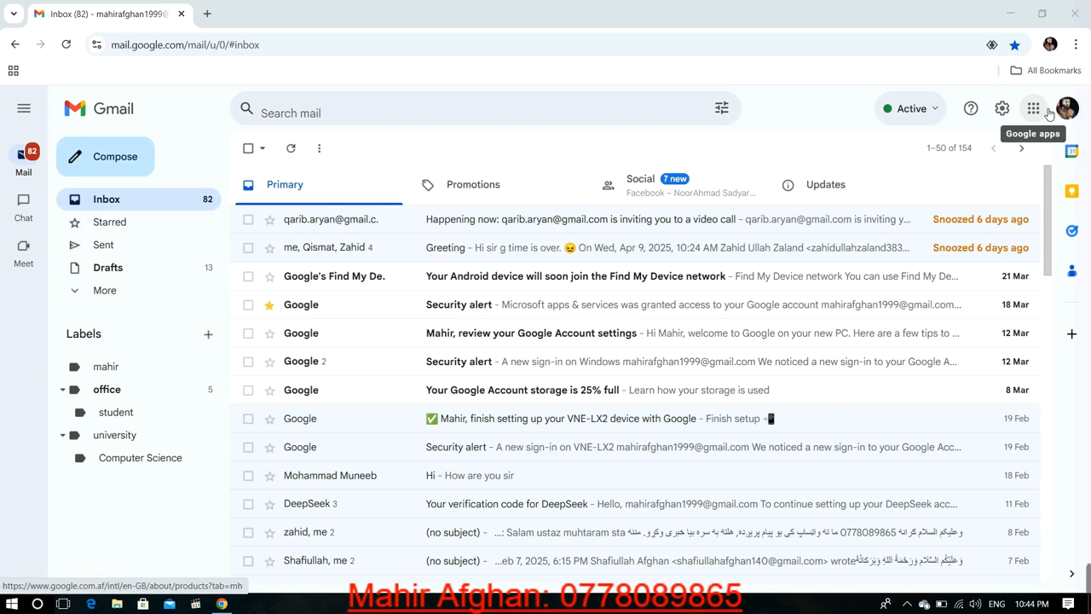
Open Google Forms from the Google apps list and create a blank form.
click(1043, 113)
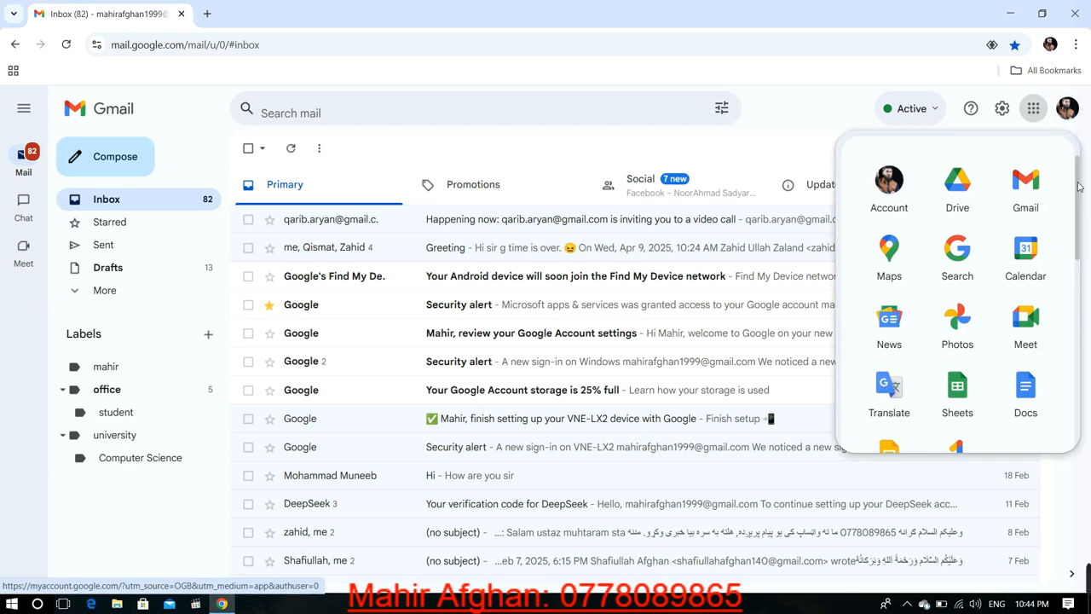
drag(1075, 174, 1071, 308)
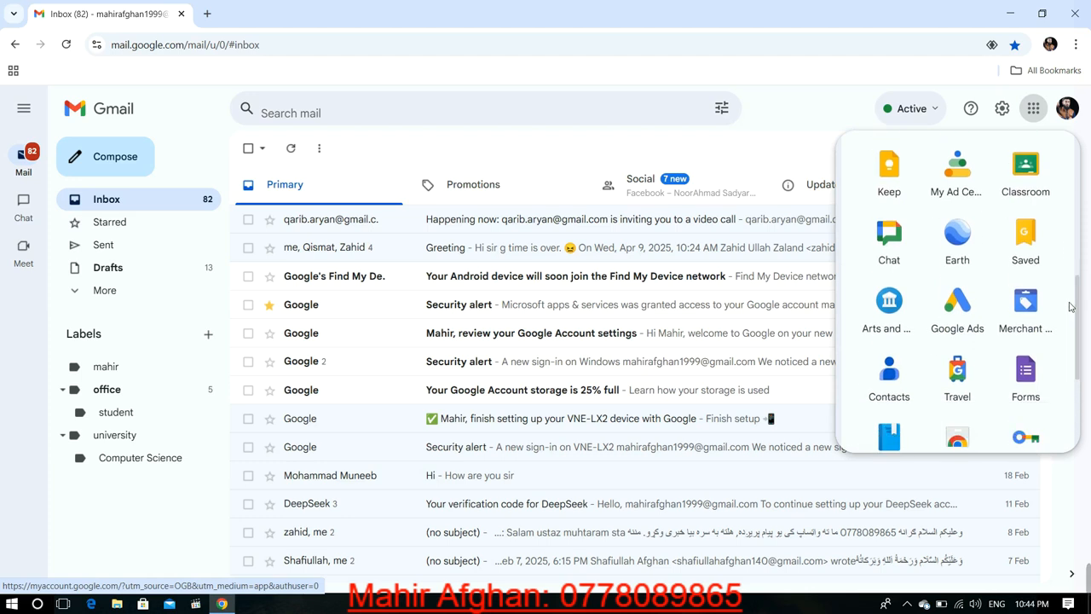
click(1025, 373)
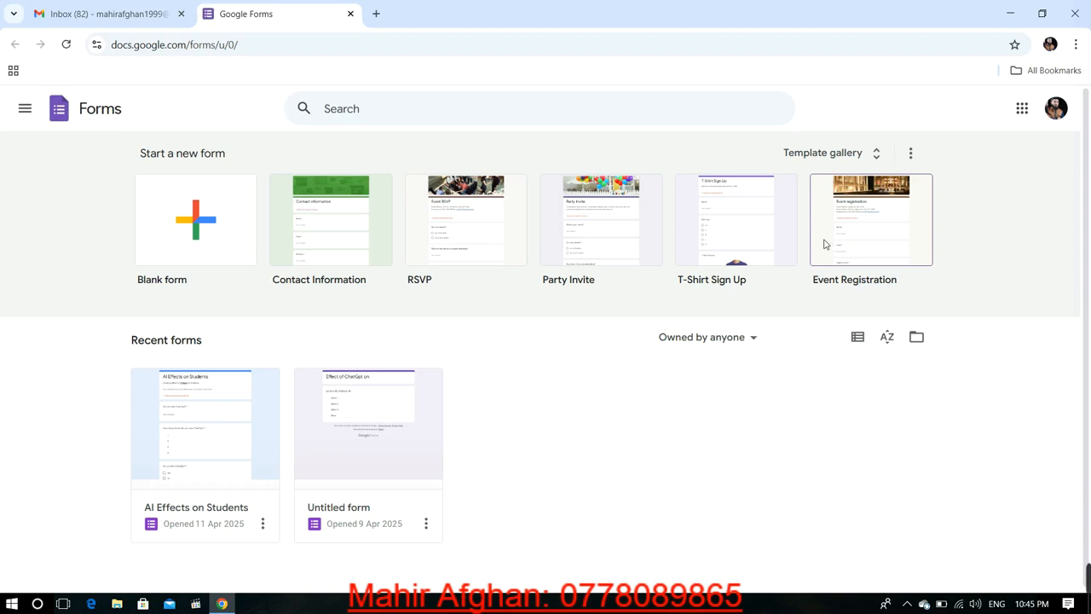
click(197, 221)
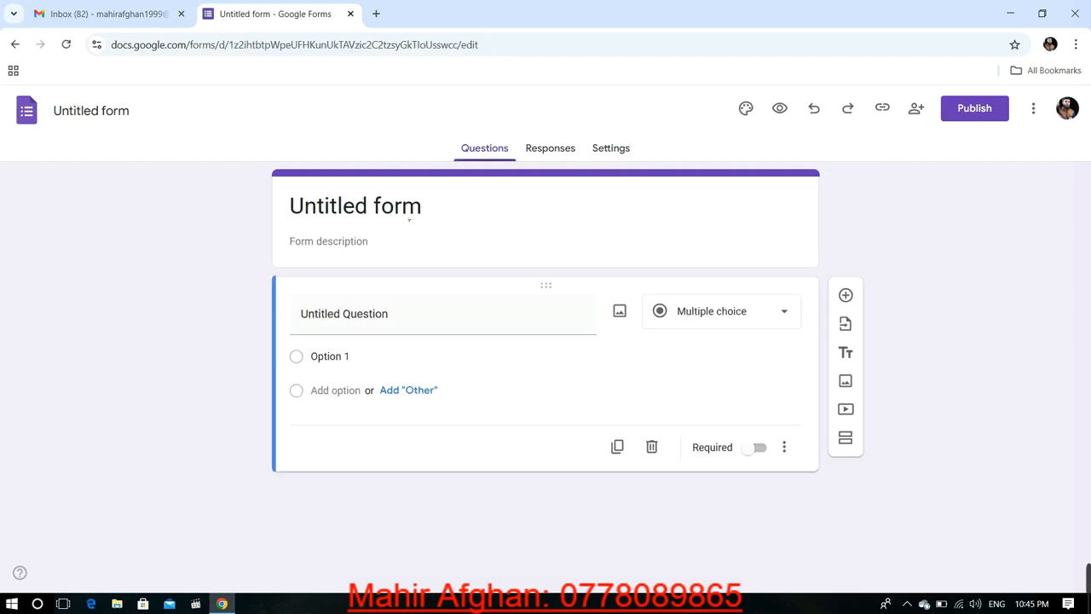
Replace the form's title with "The effect of Social Media on Student Studies".
click(409, 220)
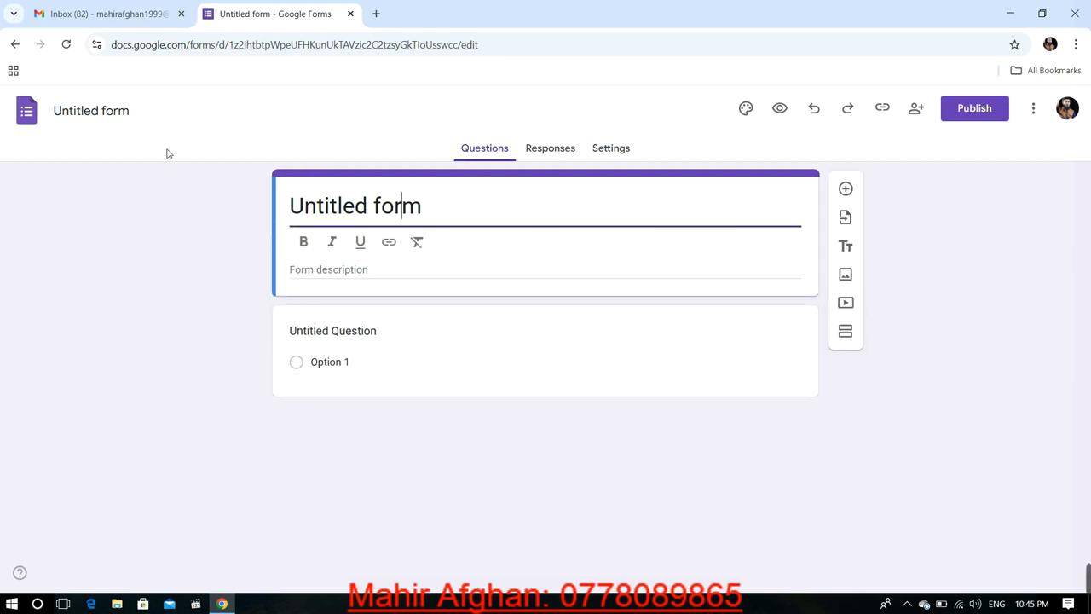
key(BackSpace)
key(BackSpace)
key(BackSpace)
key(BackSpace)
key(BackSpace)
key(BackSpace)
key(BackSpace)
key(BackSpace)
key(BackSpace)
key(BackSpace)
key(BackSpace)
key(BackSpace)
key(BackSpace)
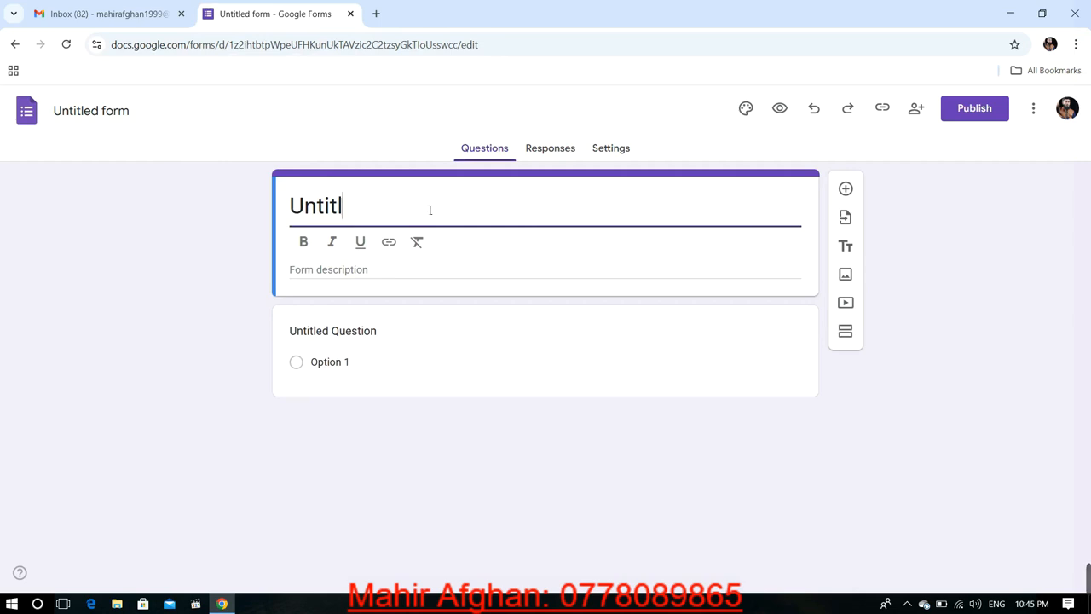
key(ctrl+z)
text(THe)
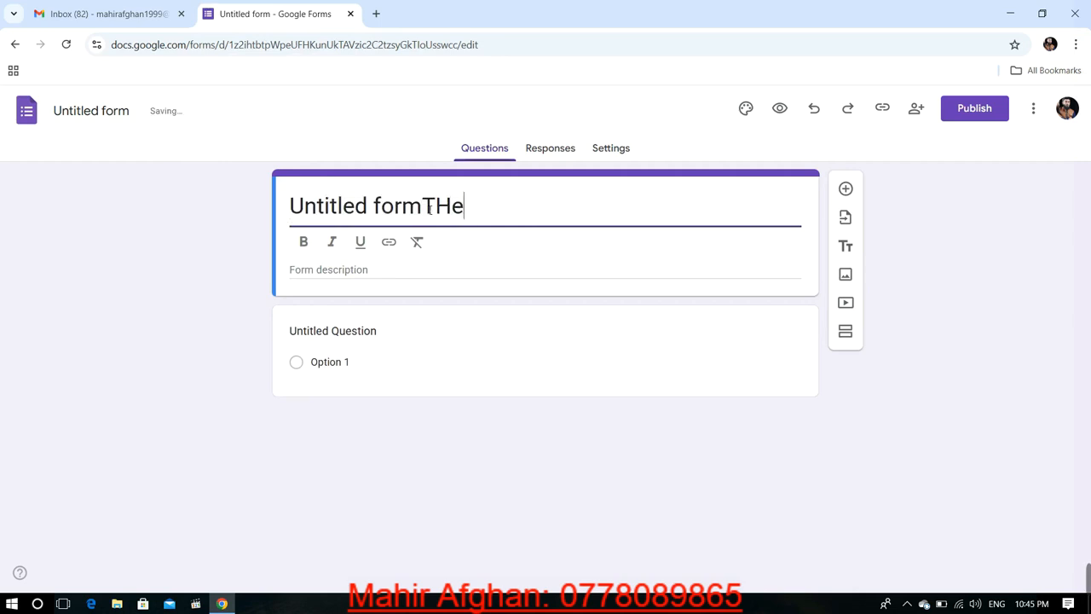
key(BackSpace)
key(BackSpace)
key(BackSpace)
key(BackSpace)
key(BackSpace)
key(BackSpace)
key(BackSpace)
key(BackSpace)
key(BackSpace)
key(BackSpace)
key(BackSpace)
key(BackSpace)
key(BackSpace)
key(BackSpace)
key(BackSpace)
key(BackSpace)
text(T)
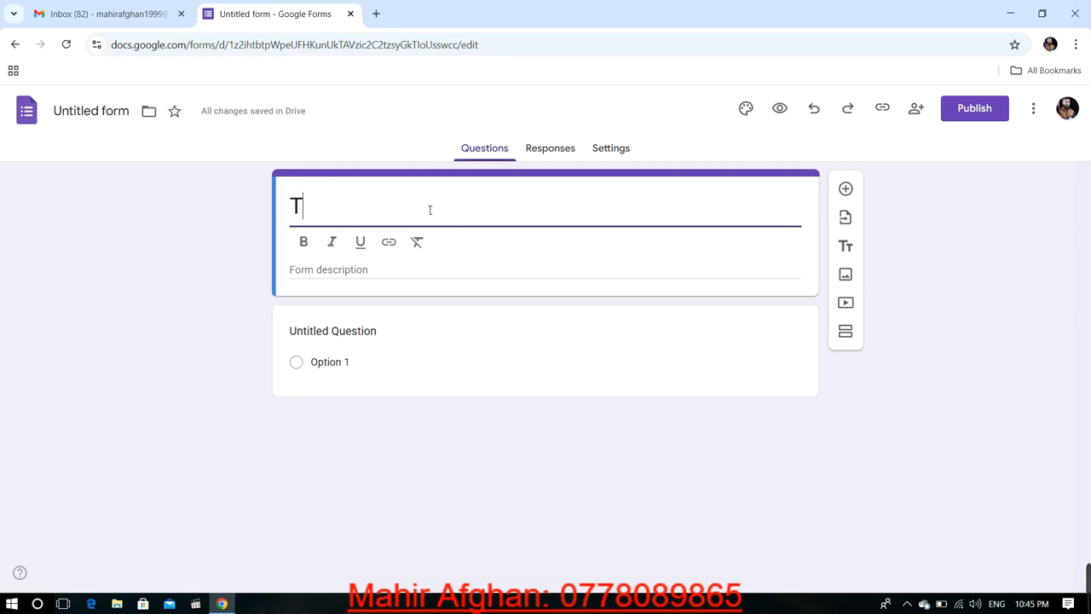
text(he effect)
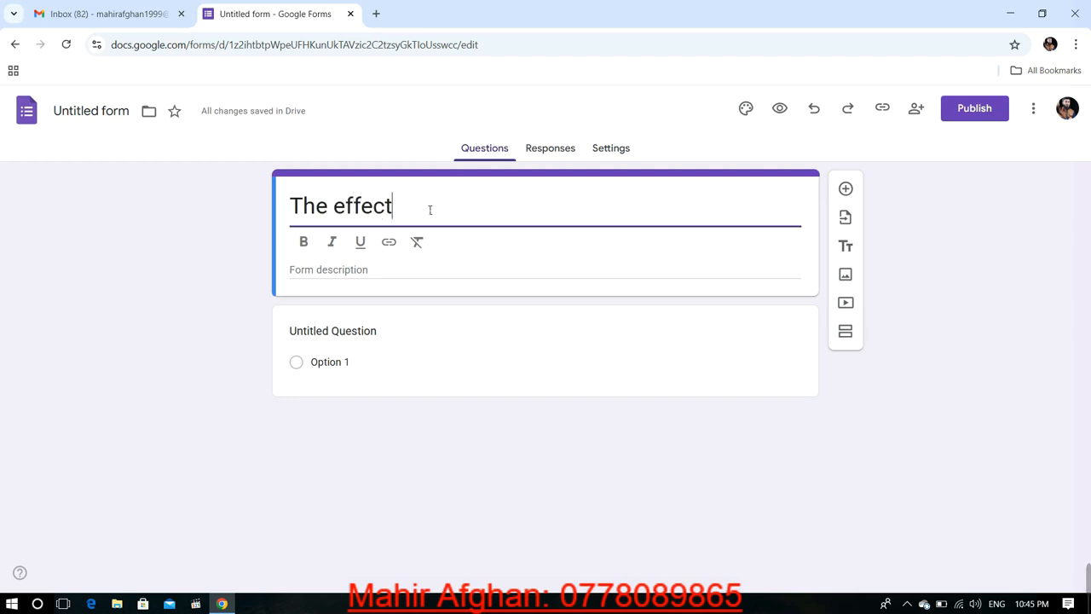
text( of Sicuak)
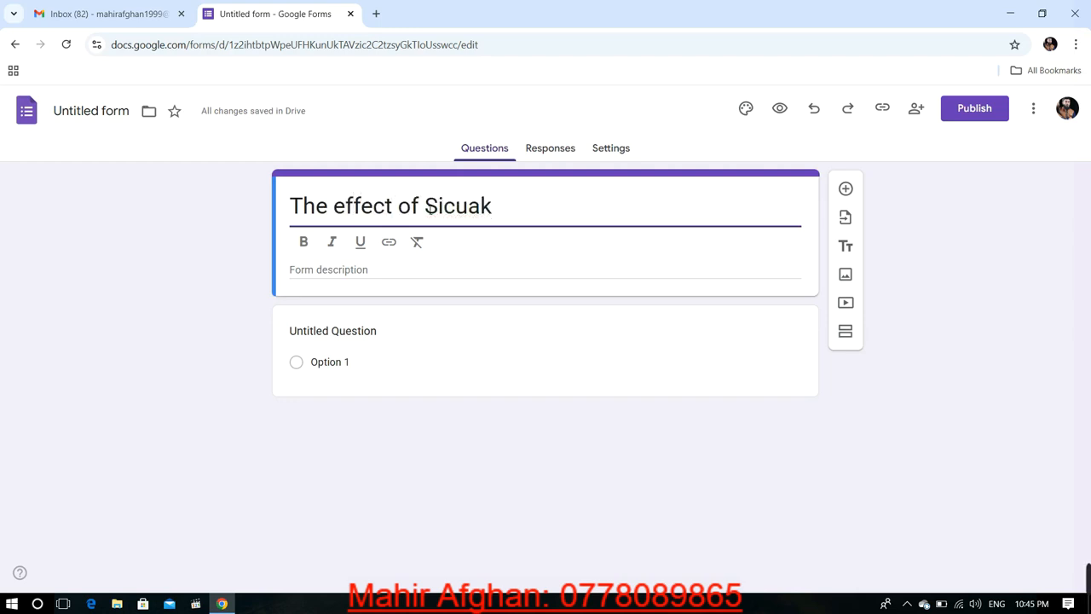
key(BackSpace)
key(BackSpace)
key(BackSpace)
key(BackSpace)
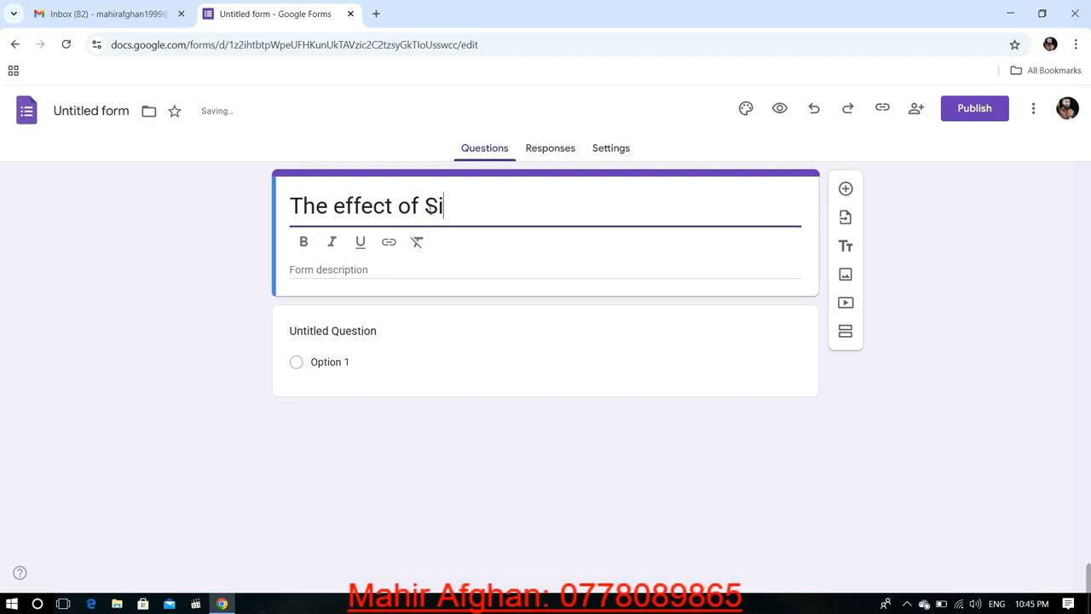
key(BackSpace)
text(ocial Me)
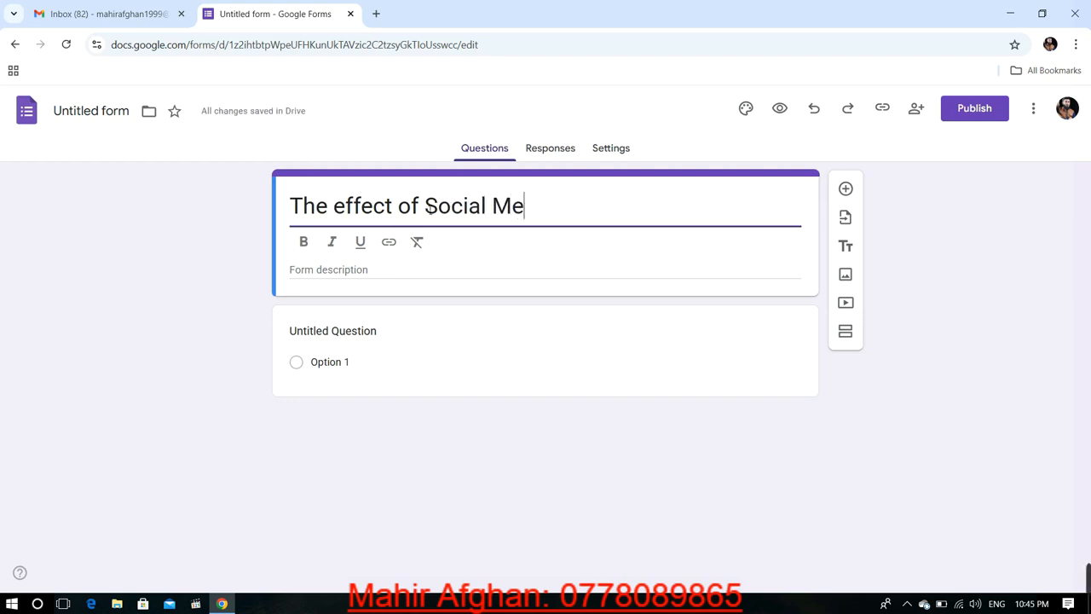
text(dia on Stu)
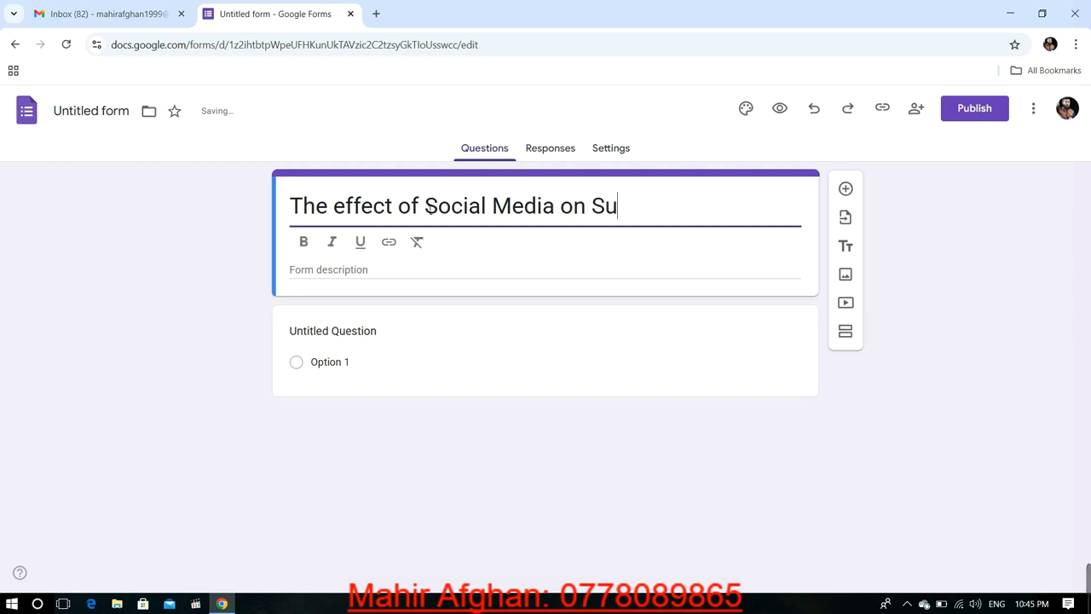
key(BackSpace)
text(tudent Studeie)
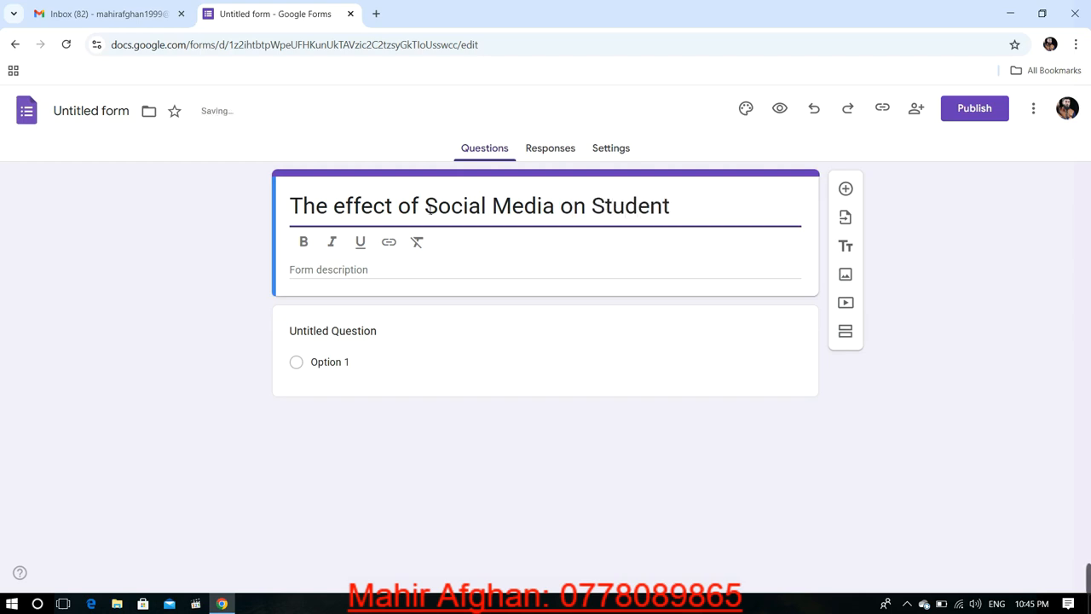
key(BackSpace)
key(BackSpace)
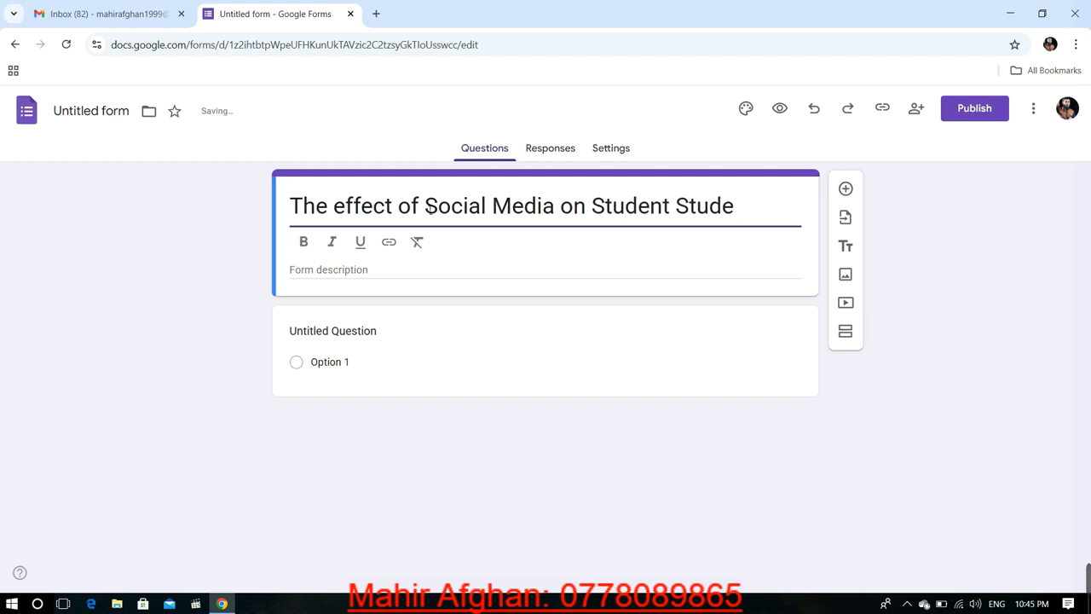
text(ies)
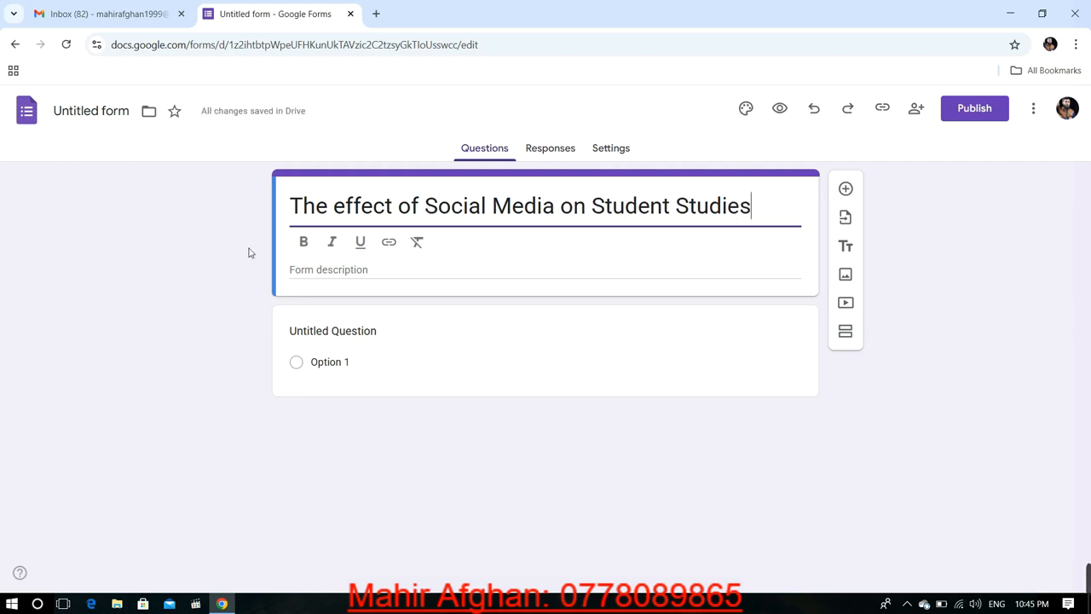
Make the words "Social Media" in the form title bold.
click(323, 270)
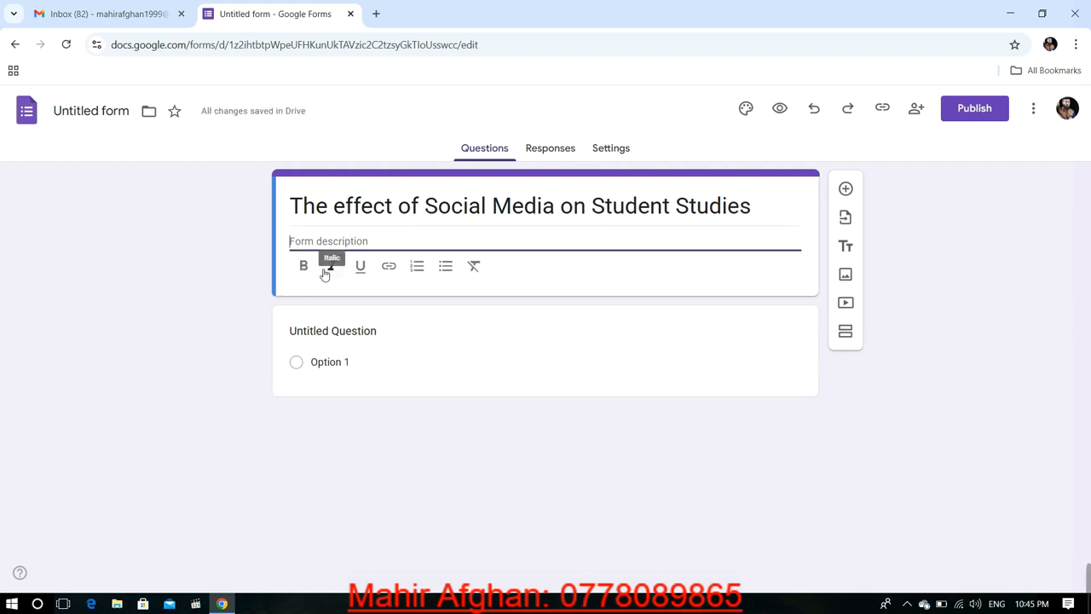
click(392, 205)
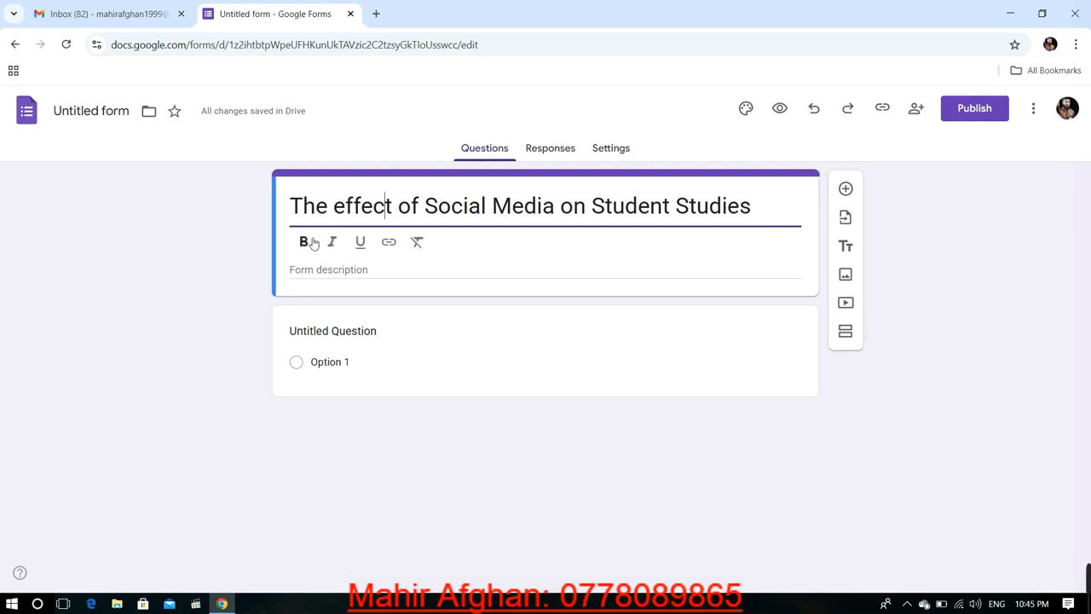
drag(383, 205, 393, 206)
drag(558, 206, 424, 206)
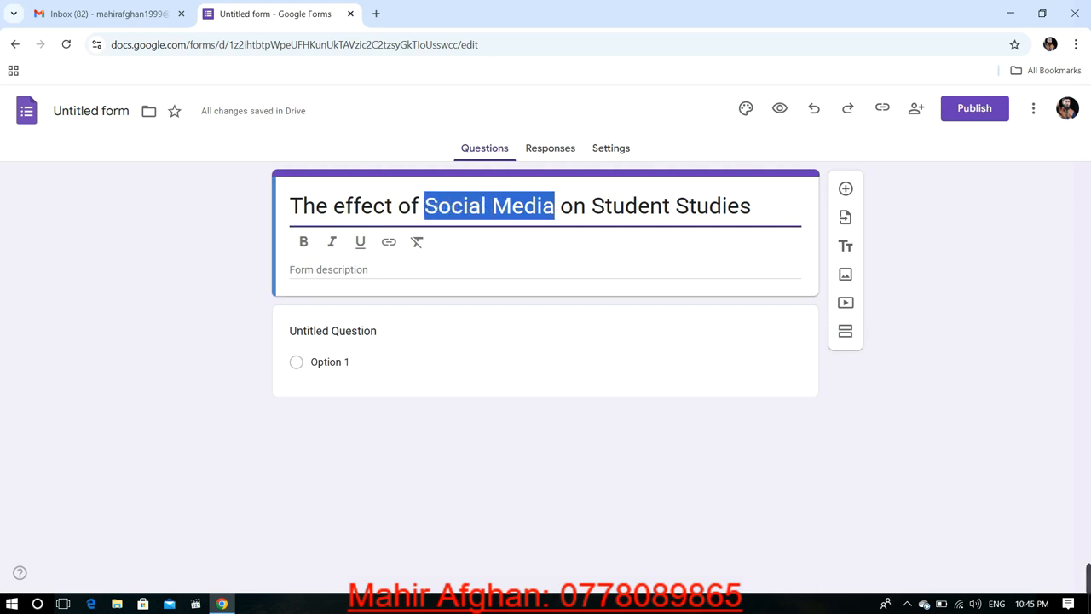
click(306, 243)
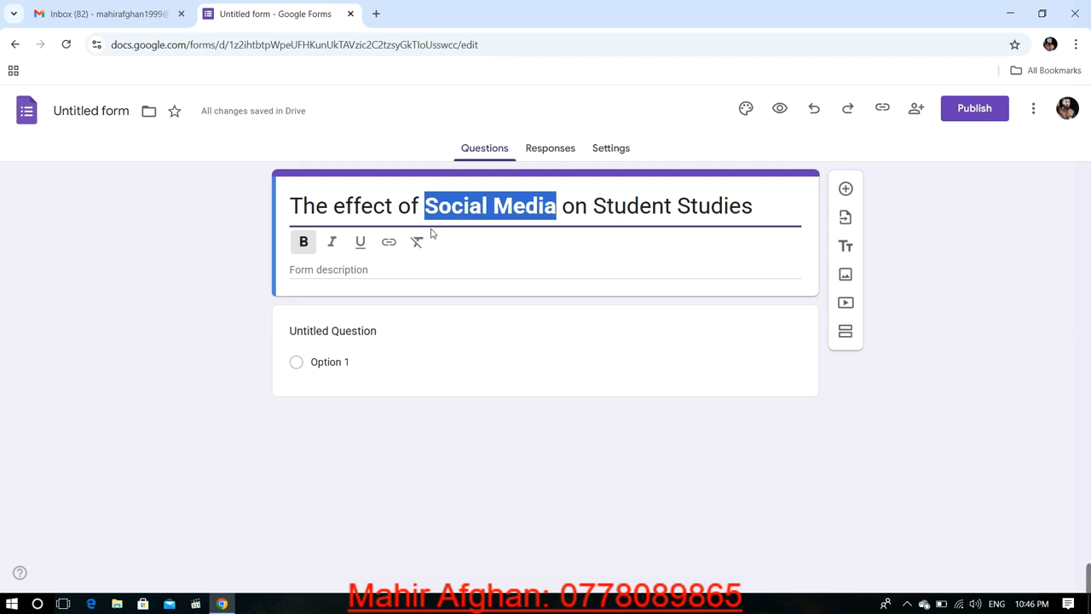
click(431, 266)
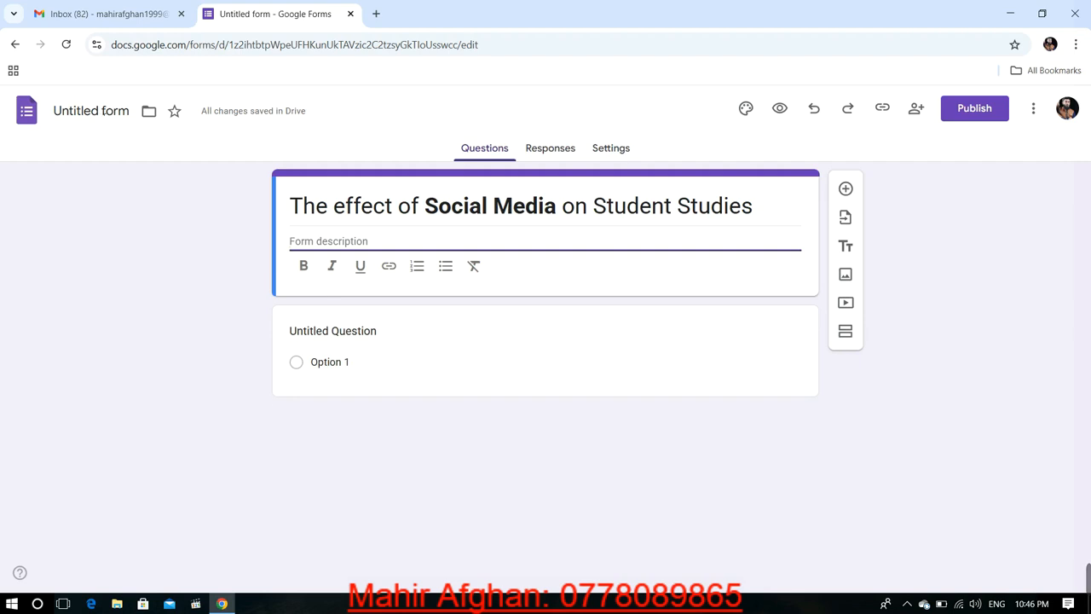
Rename the form's file to "Social Media".
click(91, 111)
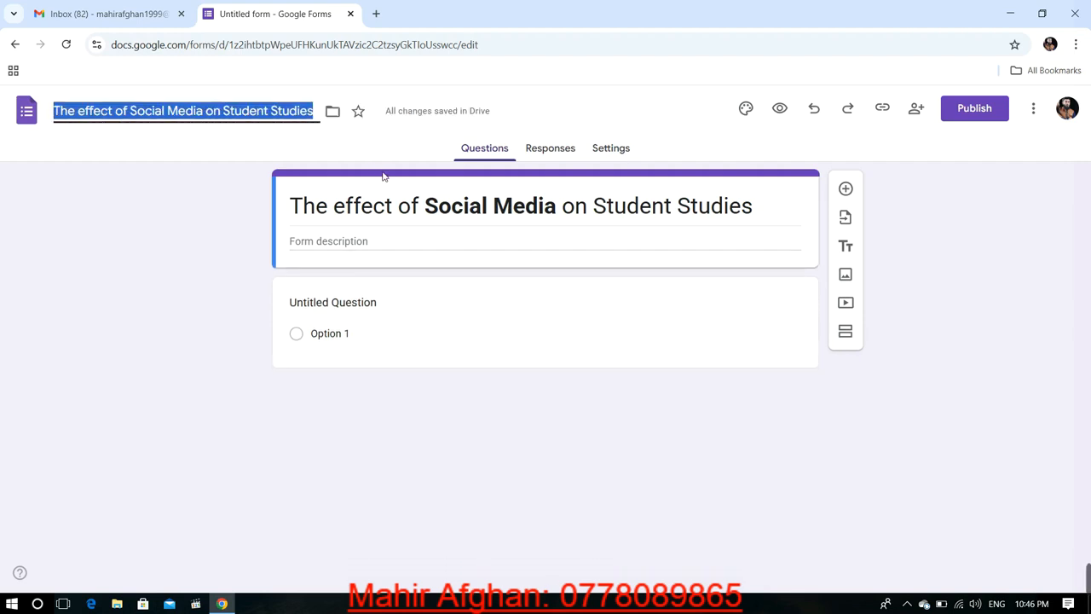
key(BackSpace)
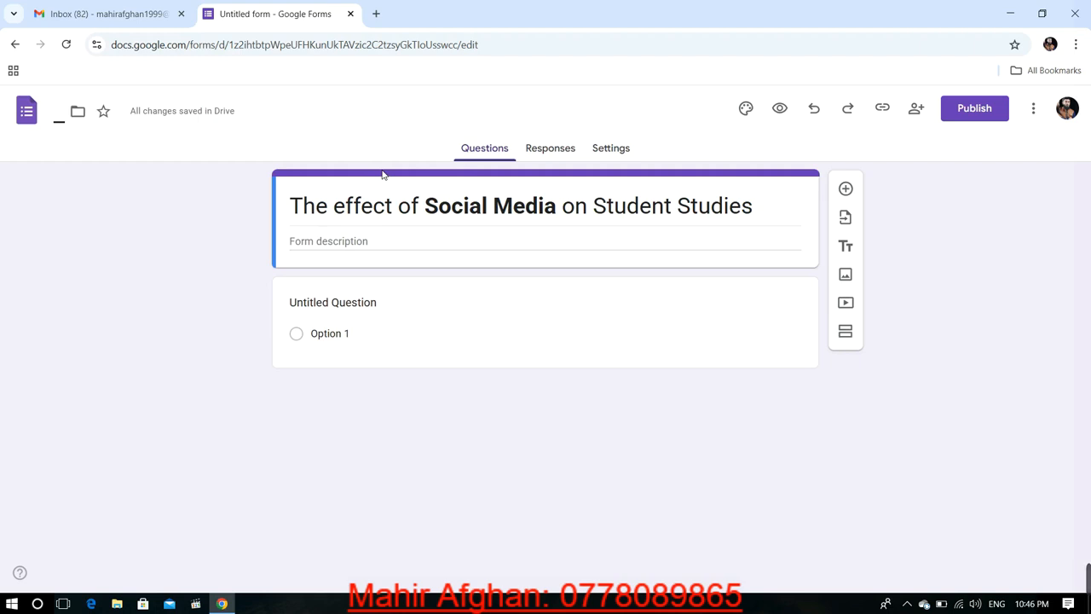
text(Social)
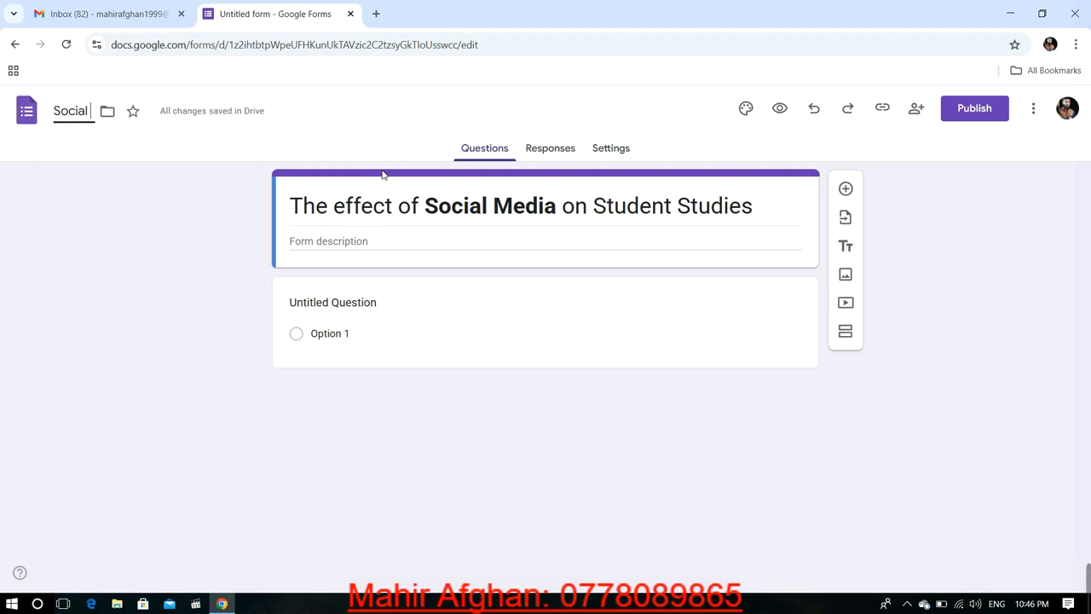
text( Media)
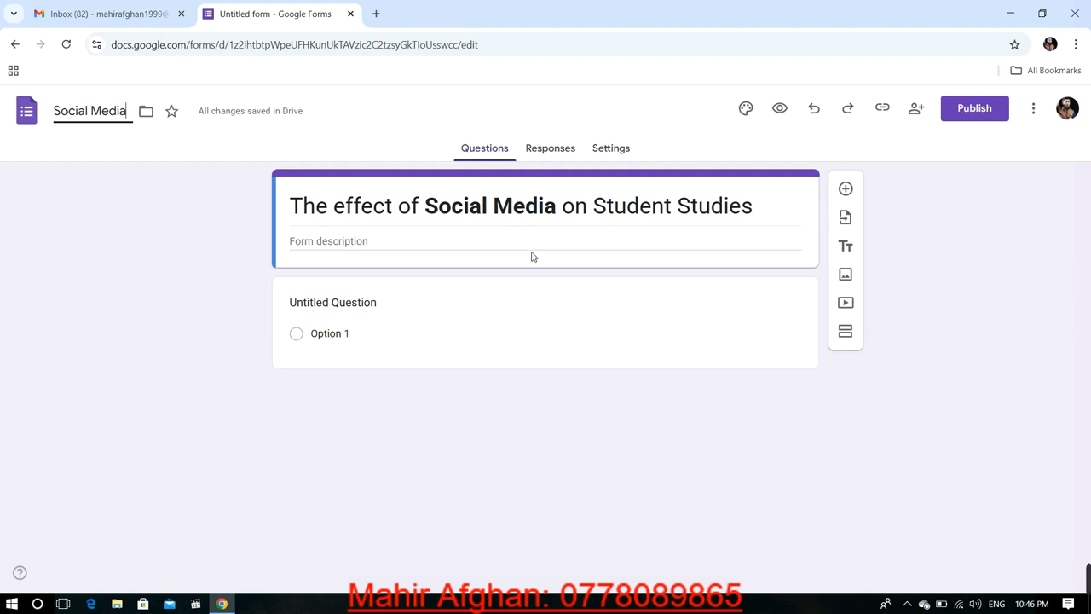
Enter a two-line form description with "hi" on the first line and "hello" on the second.
click(527, 245)
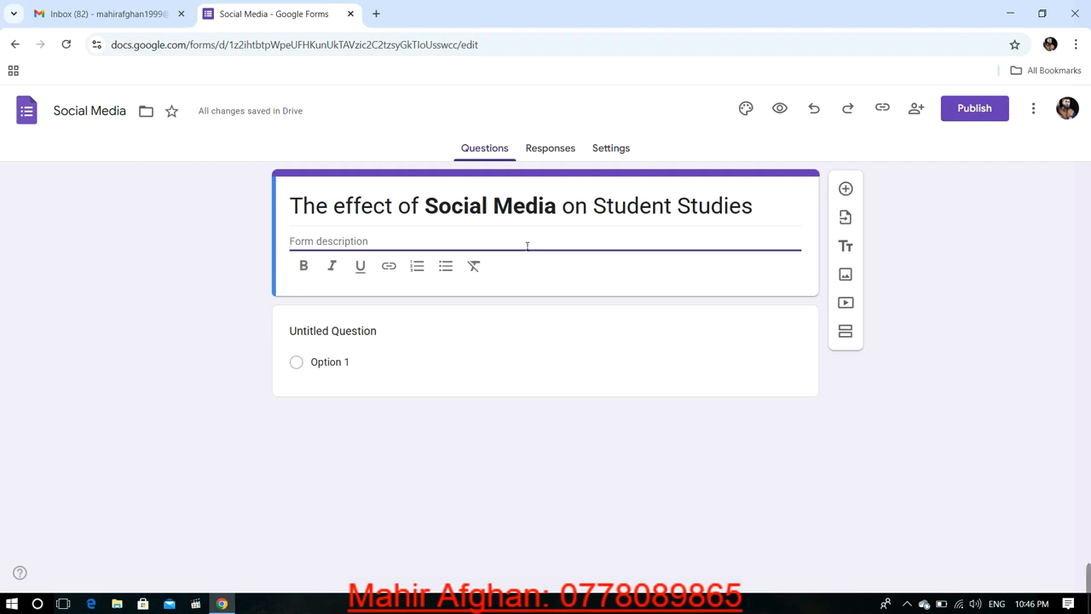
text(hi)
key(Return)
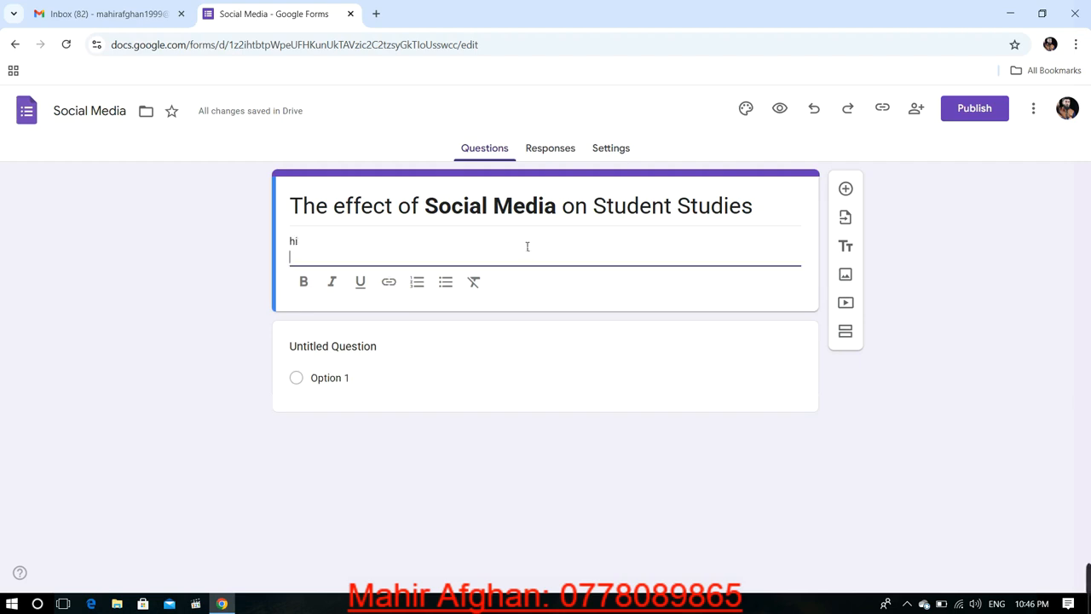
text(hello)
Replace the first question's placeholder text with "What is you name?".
click(334, 355)
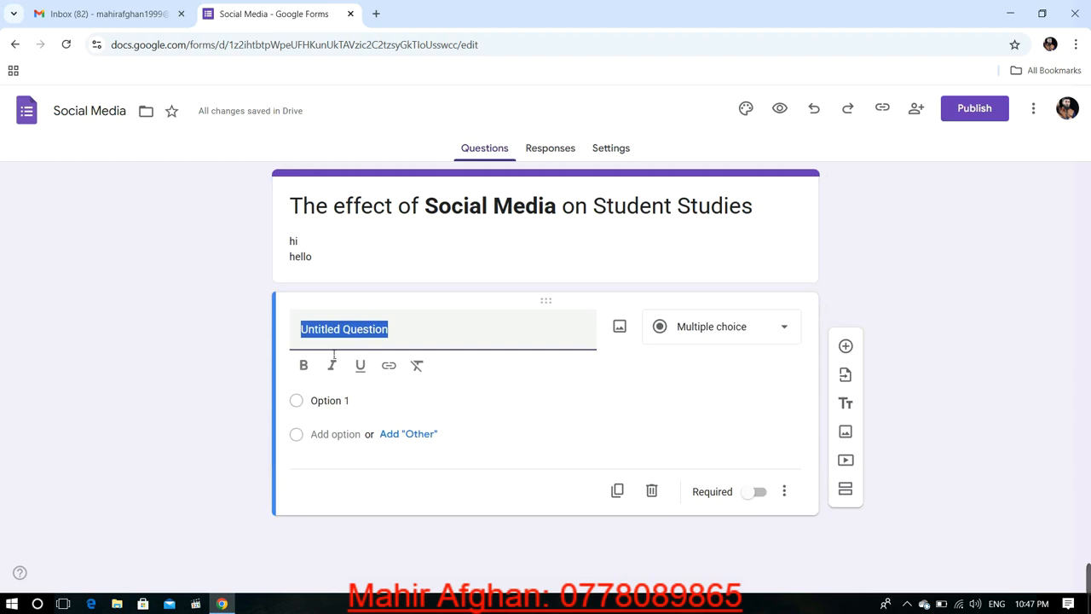
key(BackSpace)
text(W)
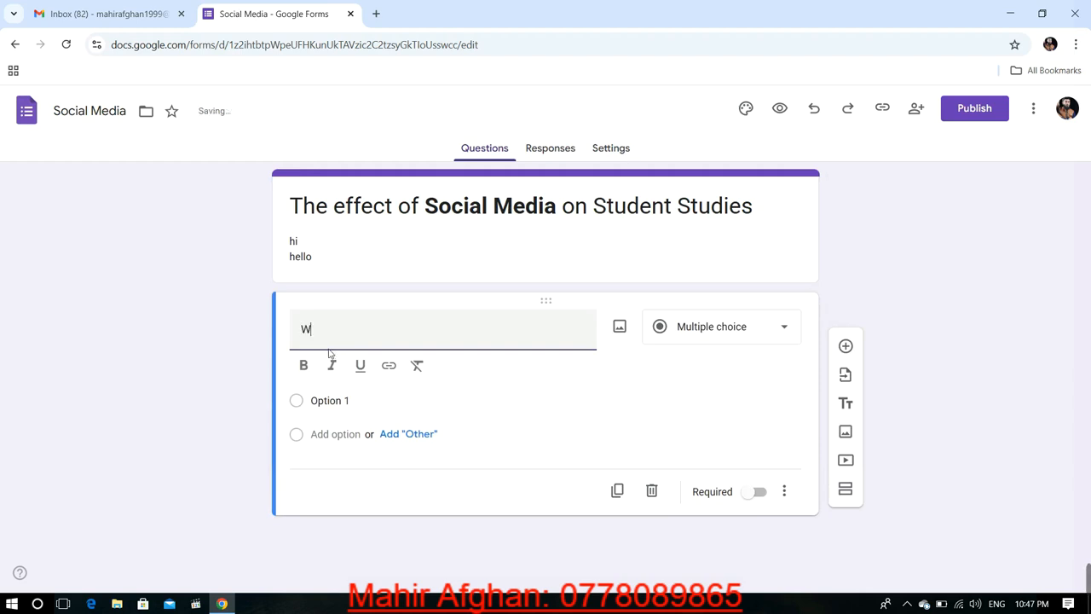
text(hat is you nmae?)
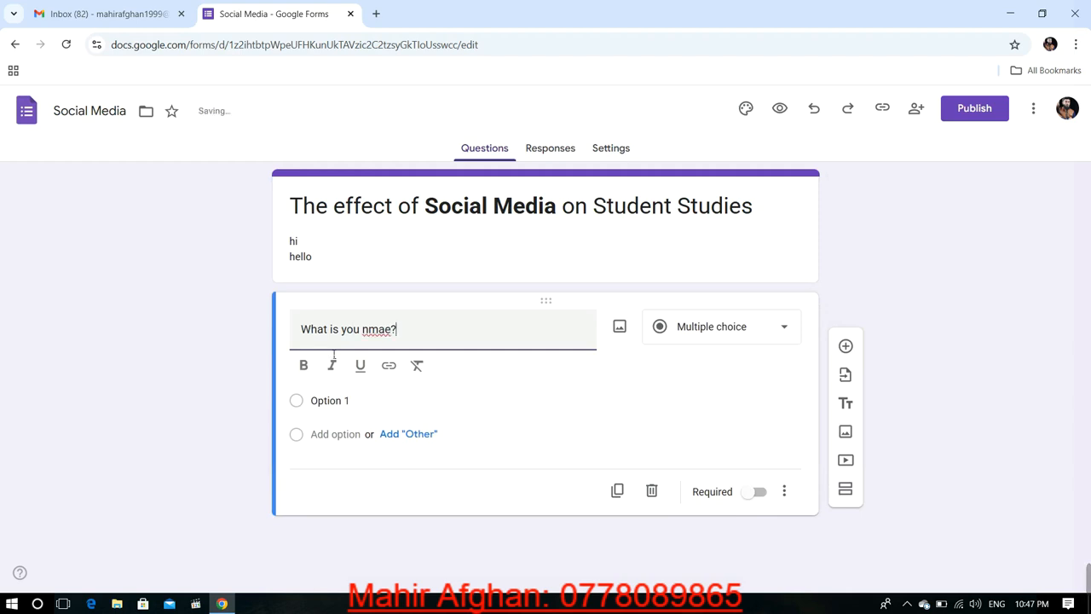
key(BackSpace)
key(BackSpace)
key(BackSpace)
key(BackSpace)
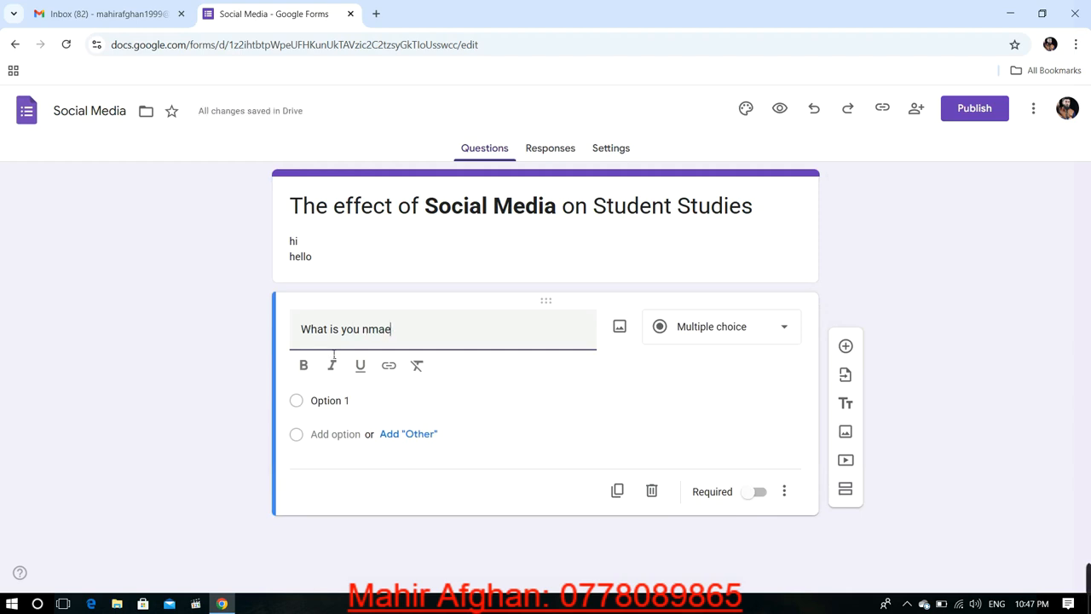
text(ame?)
Change the name question's type to Short answer and make it required.
click(785, 327)
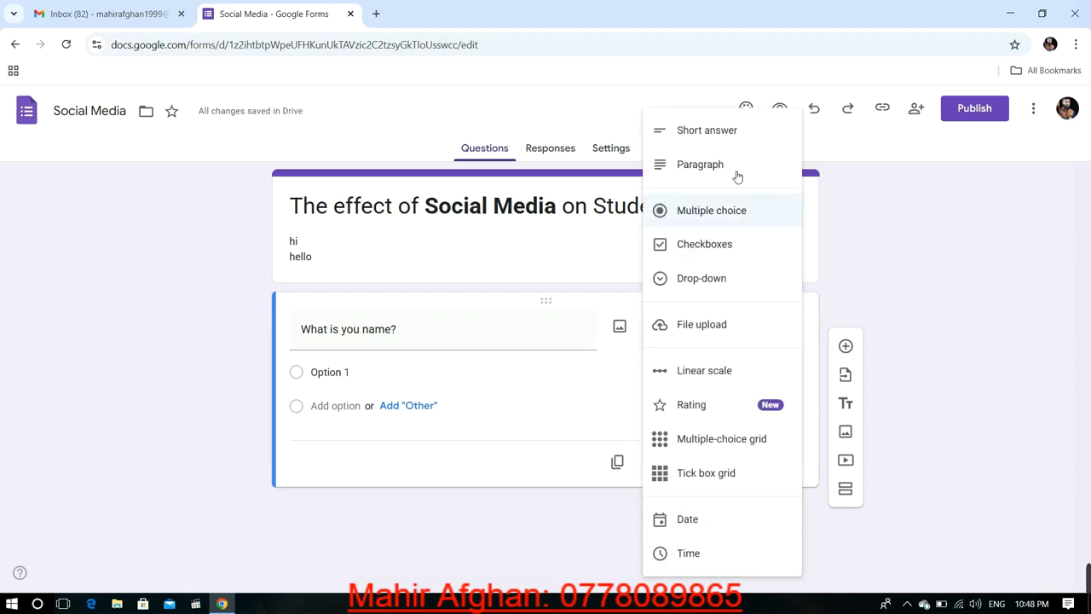
click(722, 135)
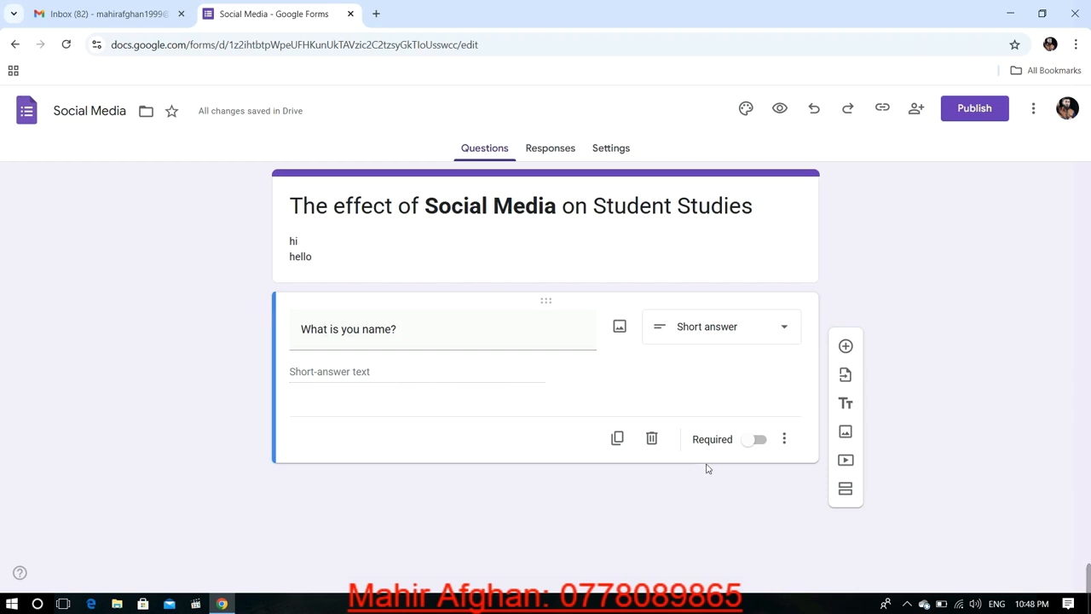
click(759, 441)
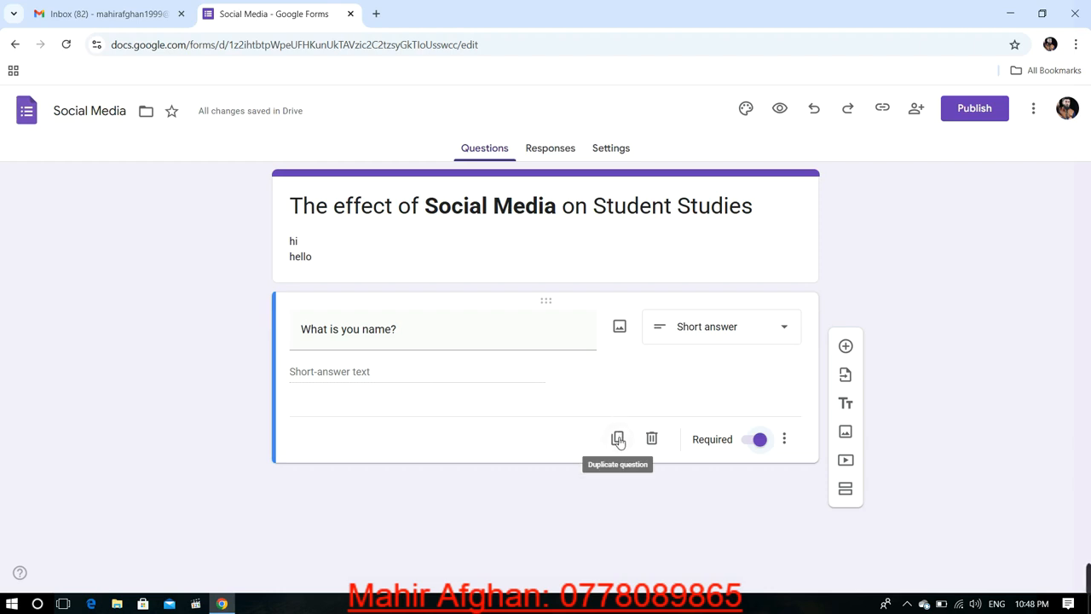
Add a question reading "What is your age?" below the name question and set its type to Short answer.
click(845, 346)
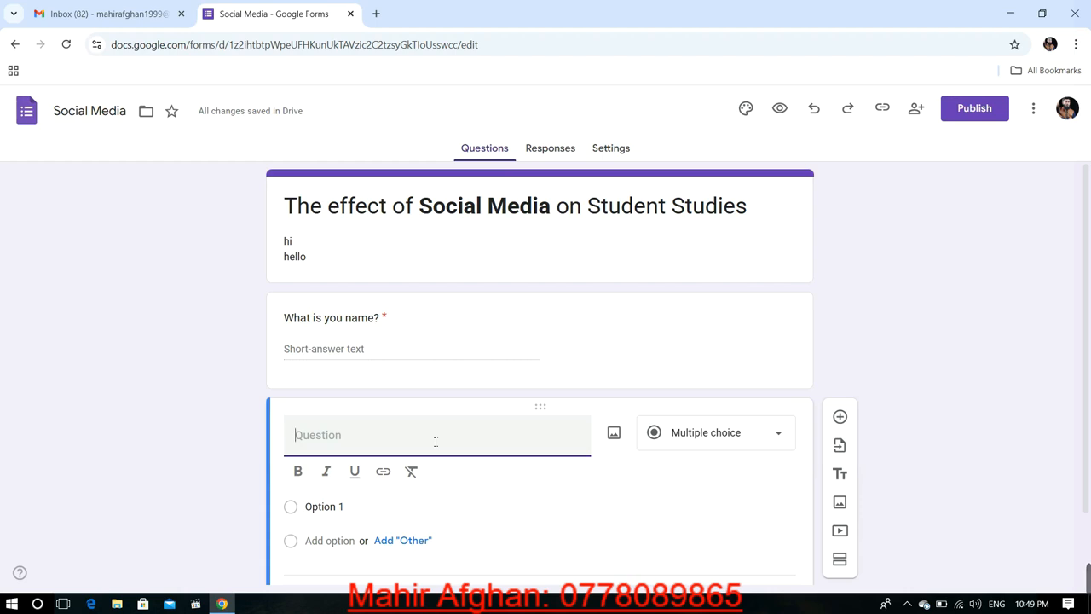
text(What is your )
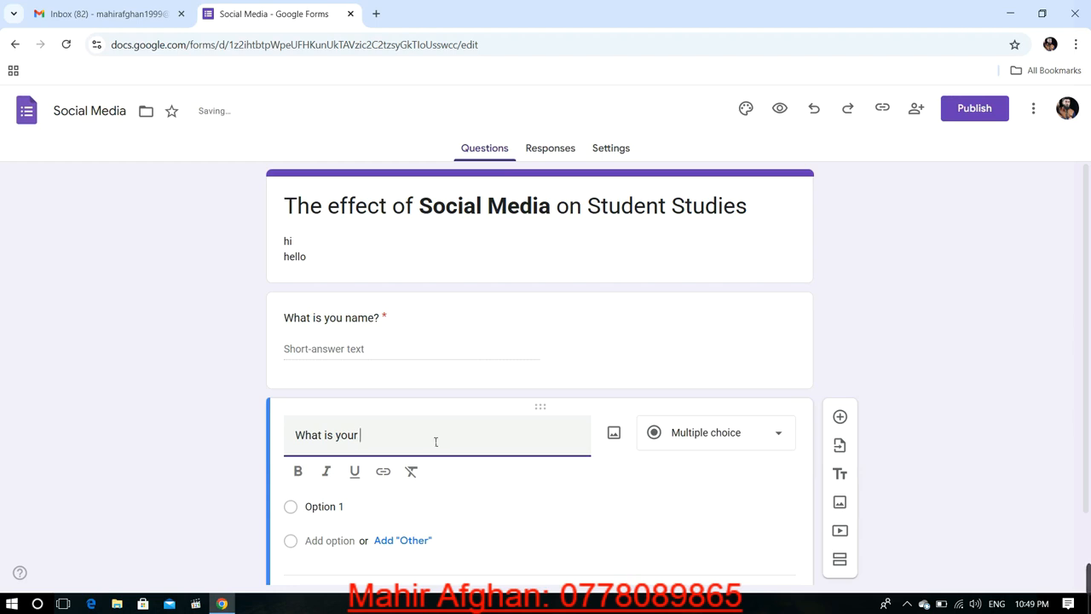
text(age?)
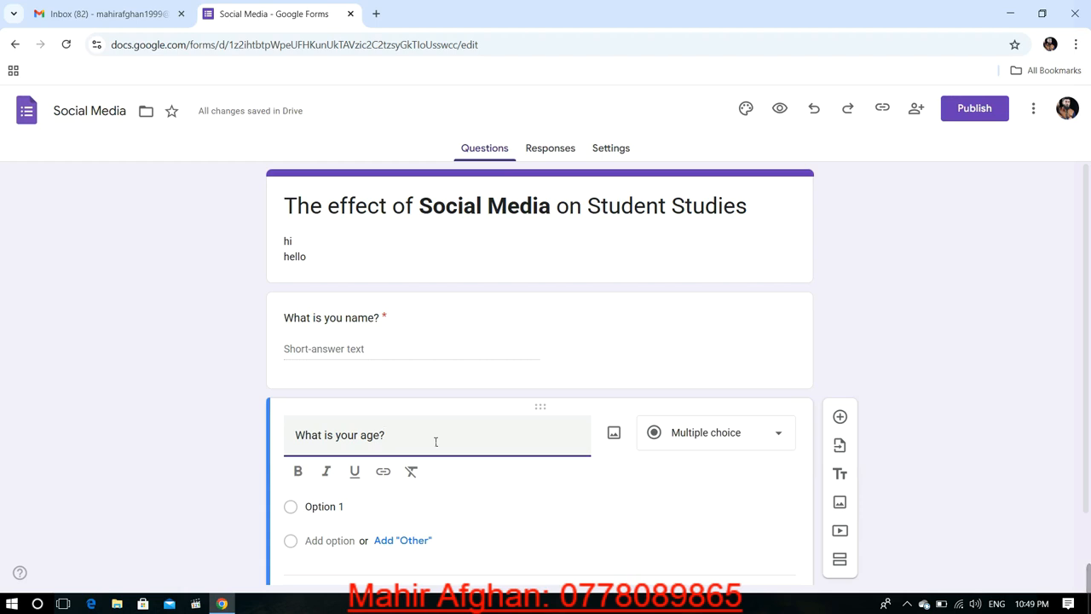
click(780, 433)
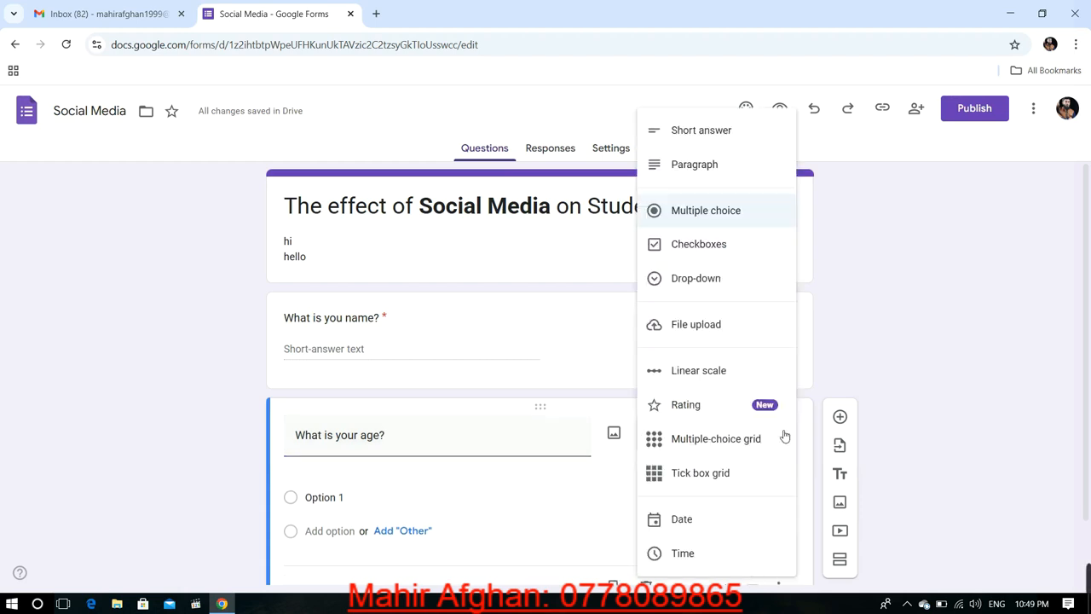
click(695, 139)
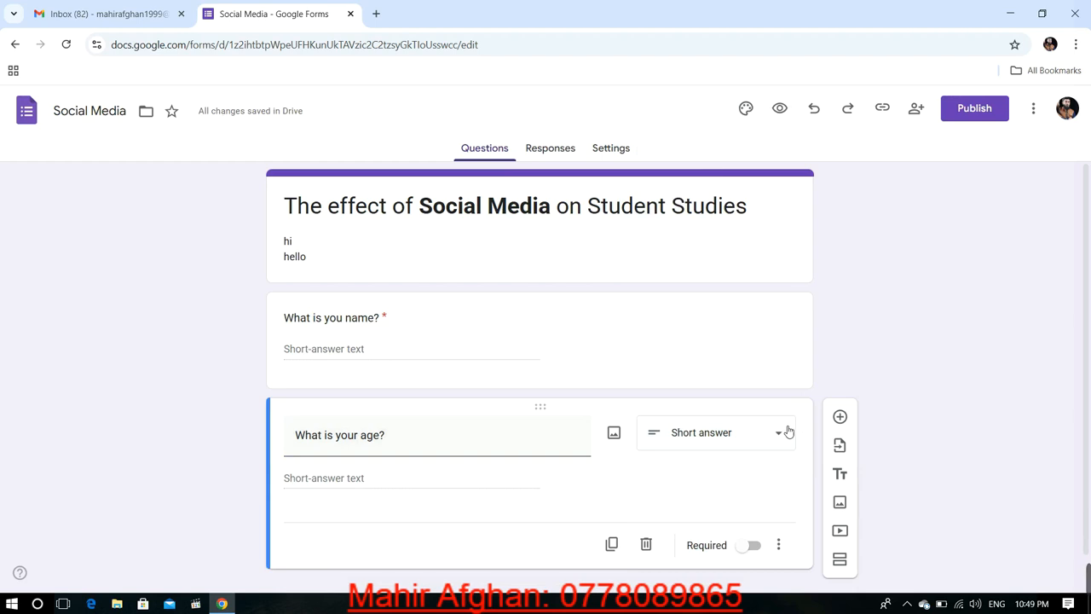
Add another question below the age question reading "What is your gender?".
click(840, 417)
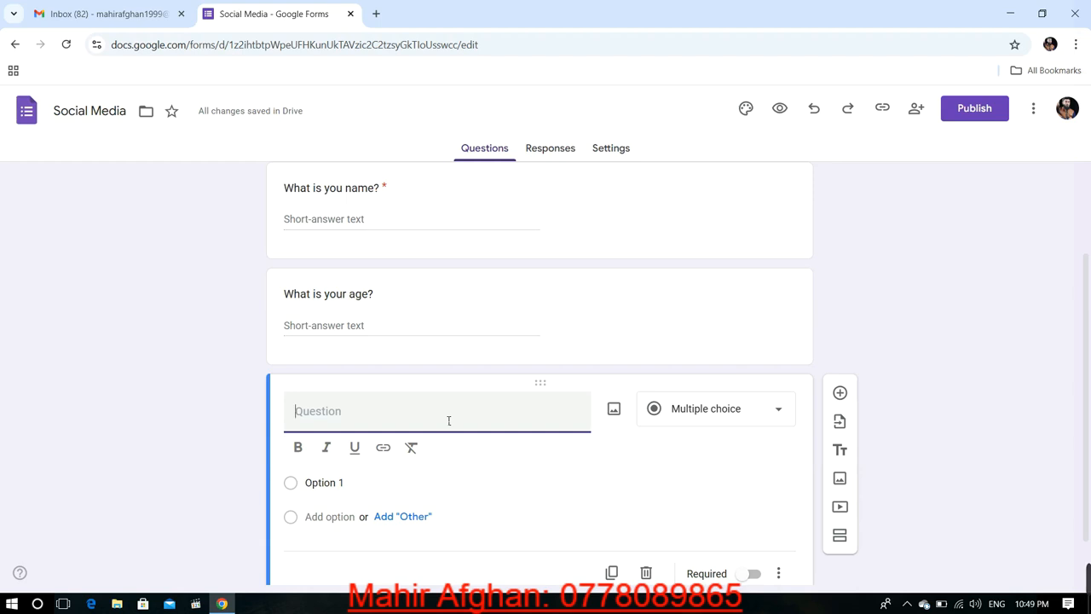
text(What is your gent)
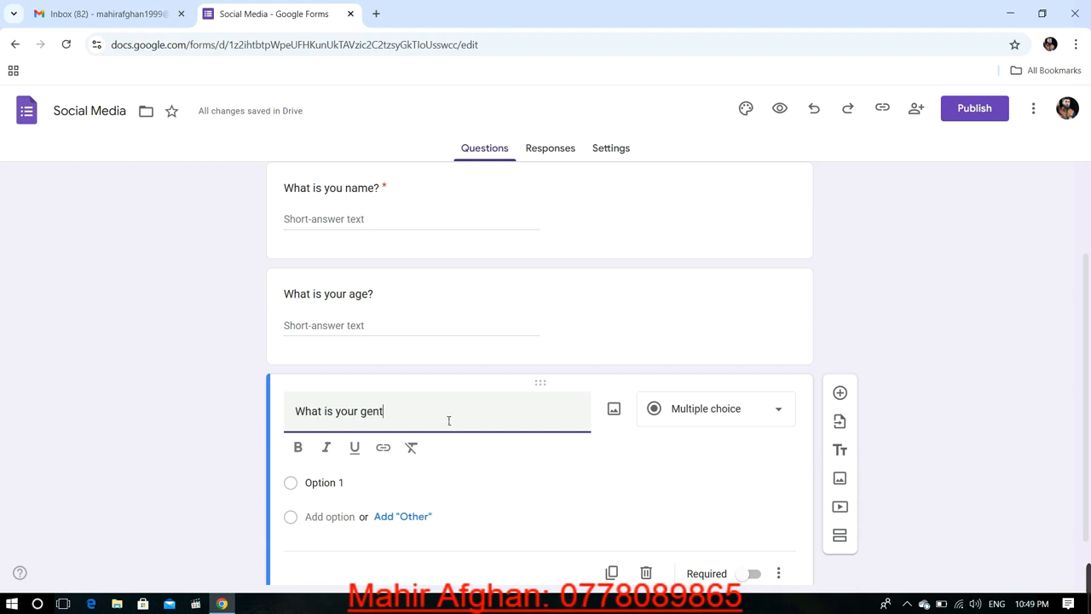
key(BackSpace)
text(der?)
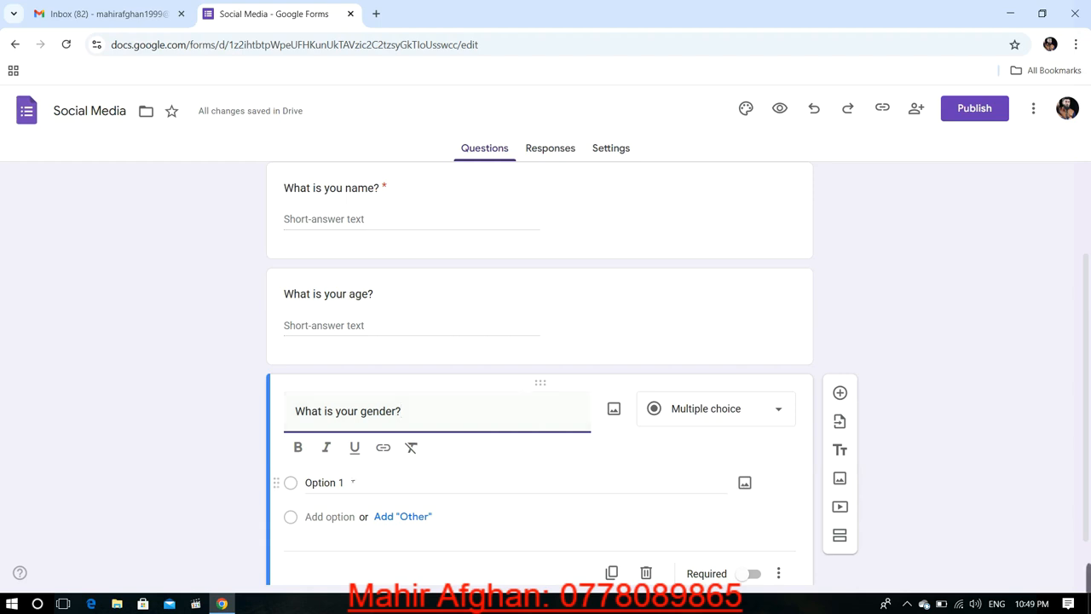
Replace the gender question's placeholder first option with "Male".
click(341, 482)
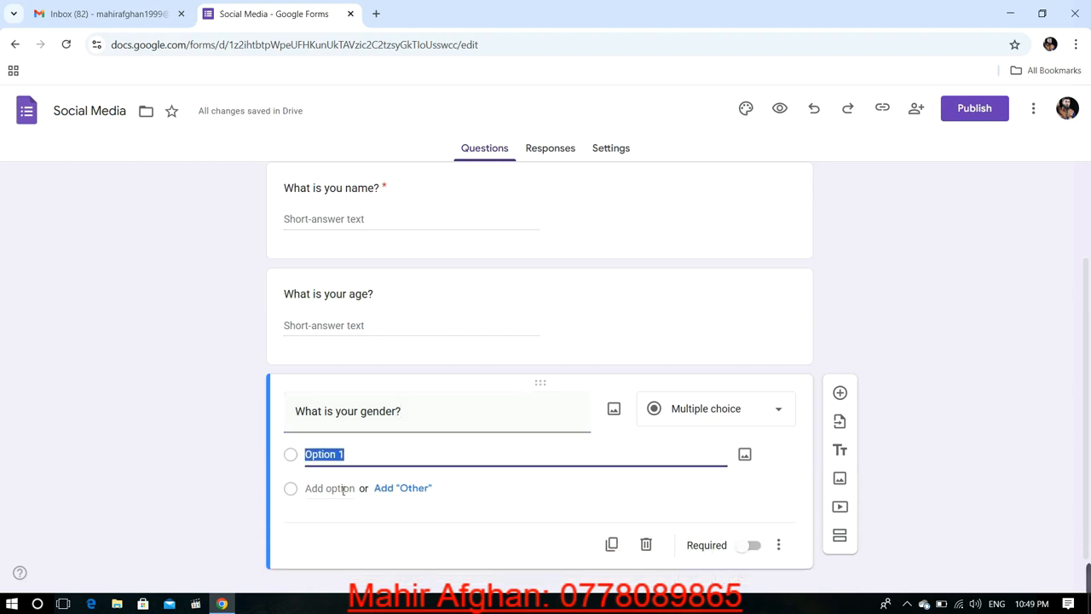
text(Gender)
key(BackSpace)
key(BackSpace)
key(BackSpace)
key(BackSpace)
key(BackSpace)
key(BackSpace)
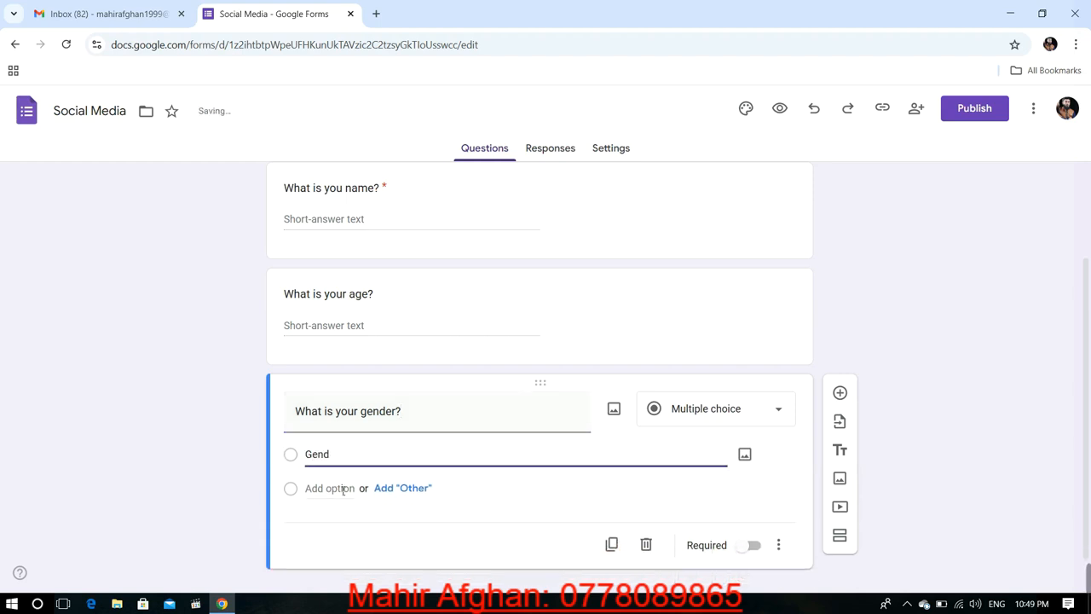
text(Male)
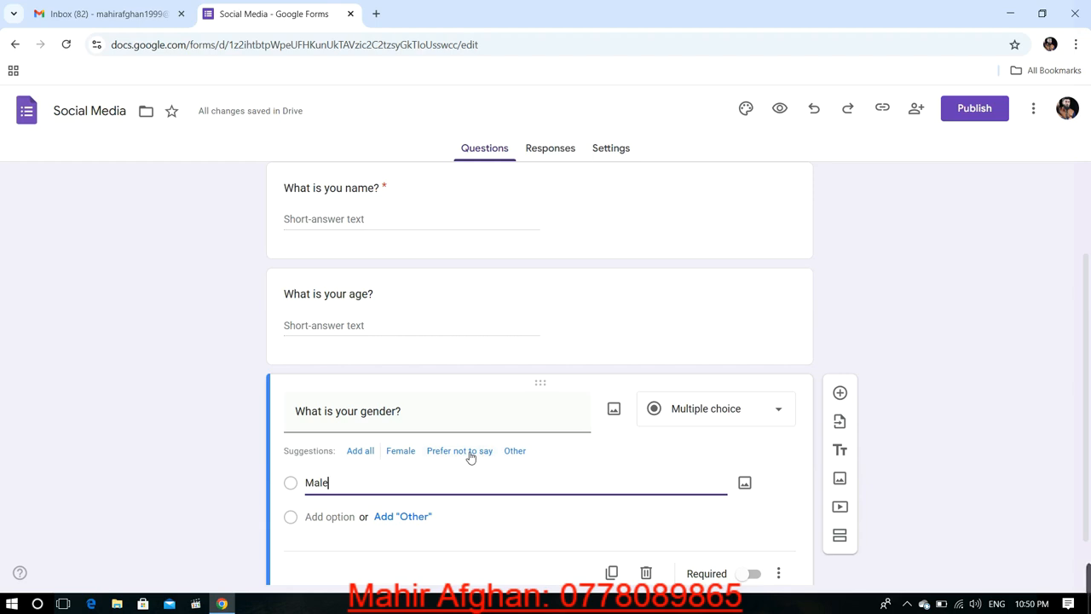
Add "Female" as the second option of the gender question.
click(346, 517)
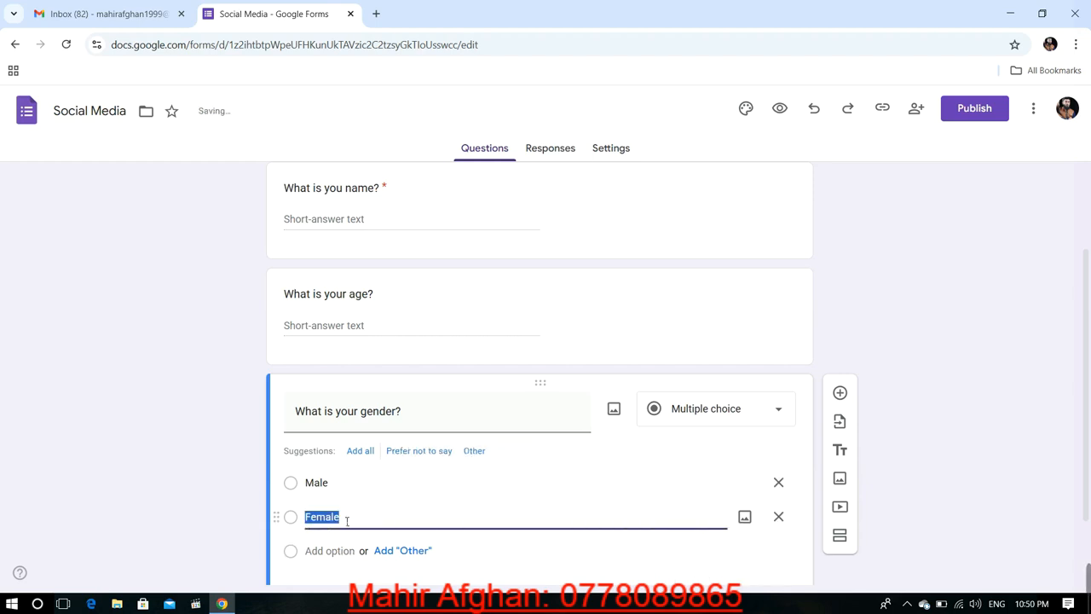
text(G)
key(BackSpace)
text(F)
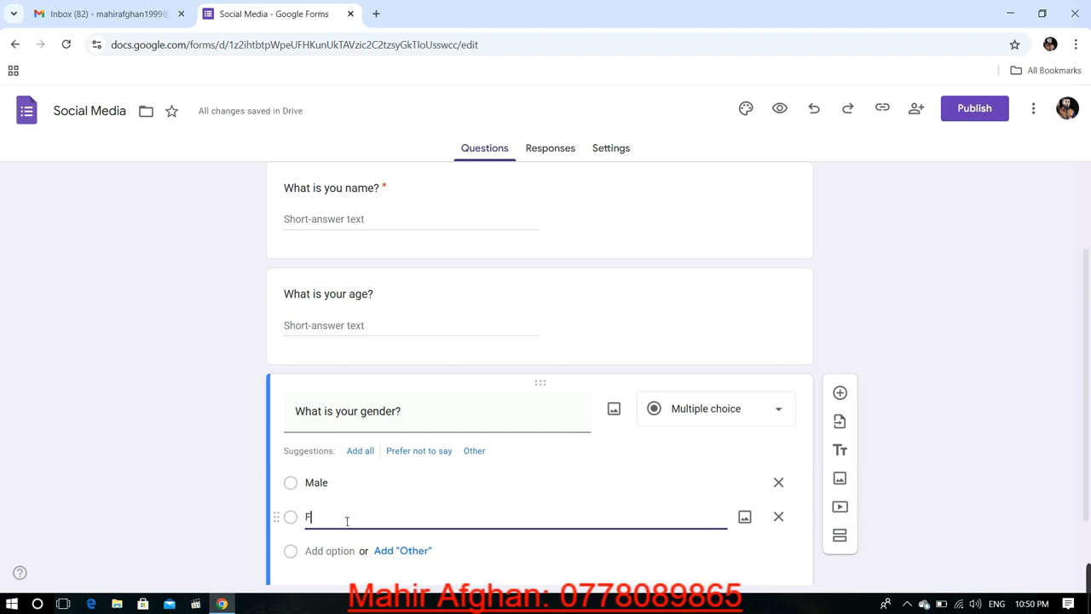
text(emale)
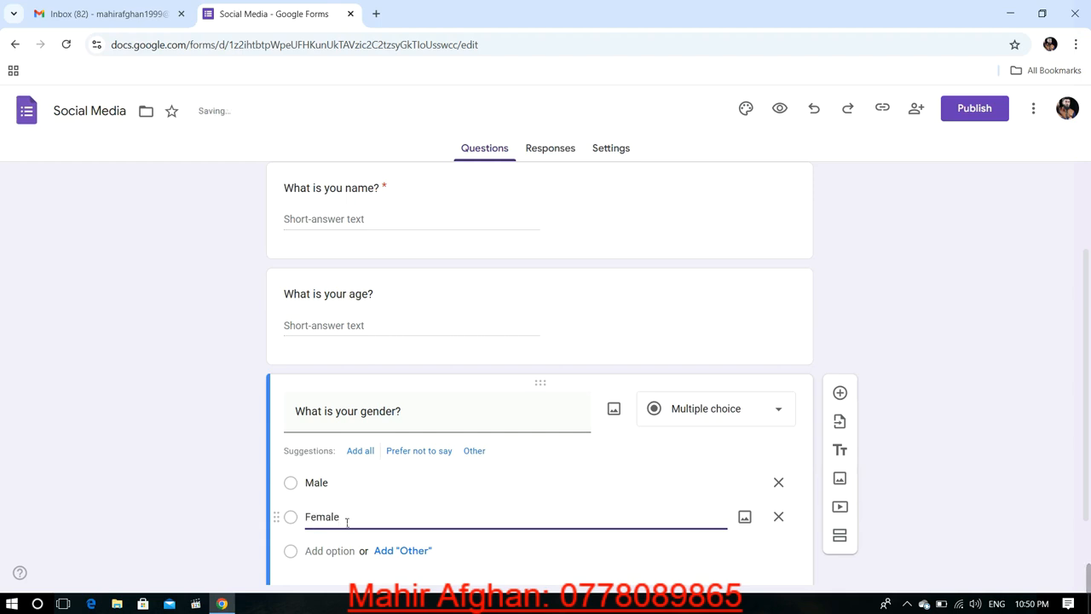
Add "Both" as the third option of the gender question, followed by an "Other" option.
click(331, 552)
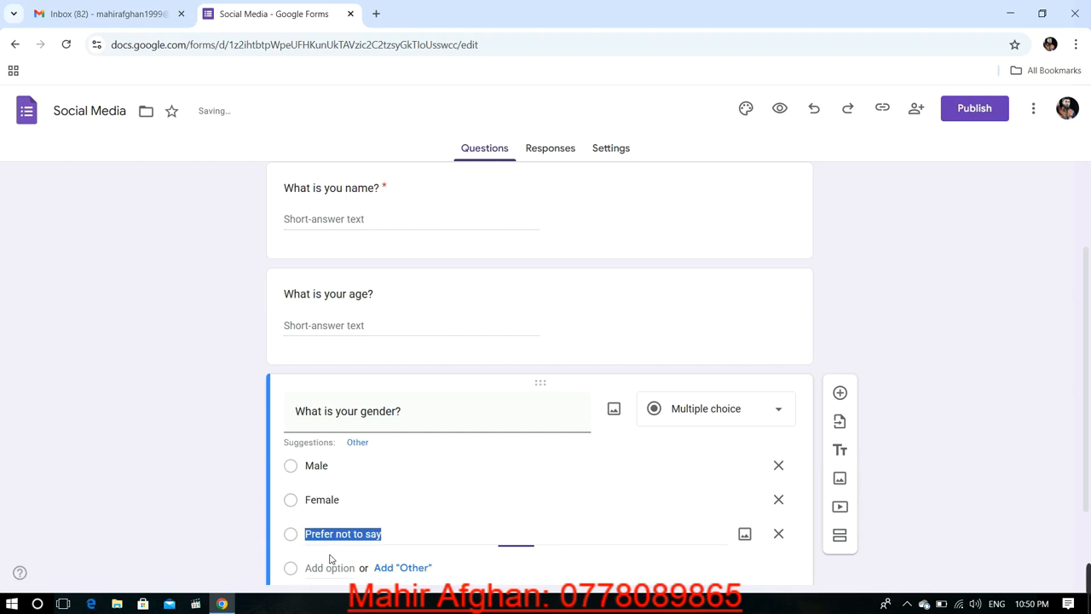
text(Both)
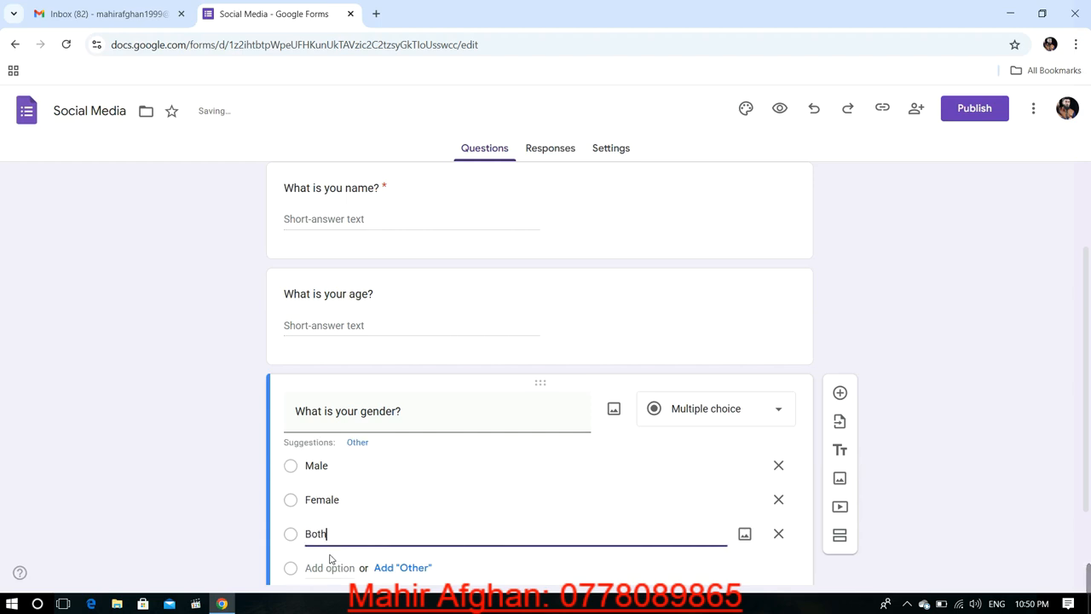
click(460, 566)
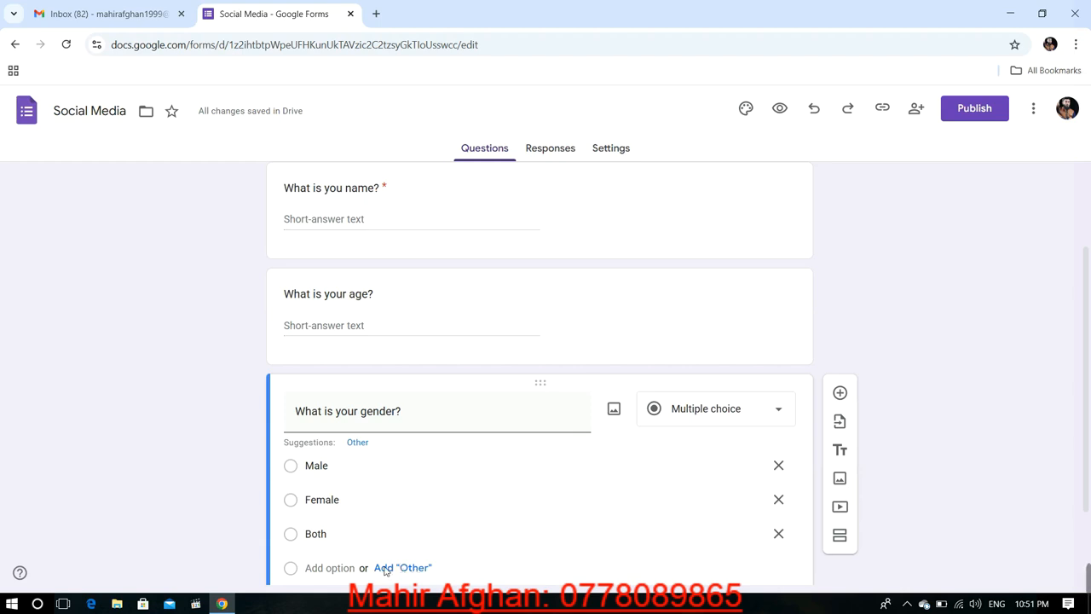
scroll(640, 480, down, 2)
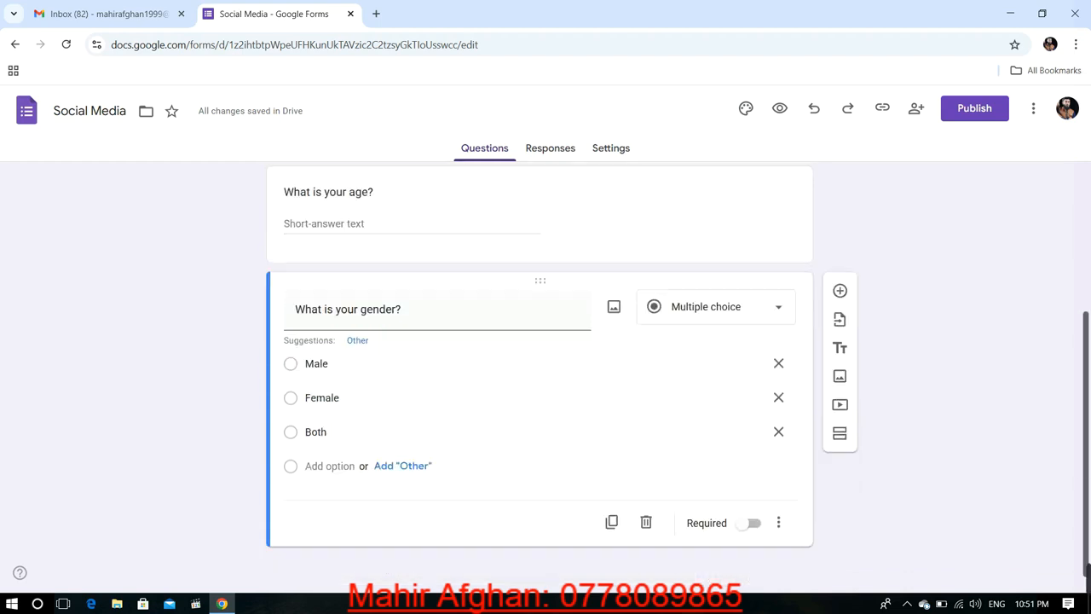
click(390, 466)
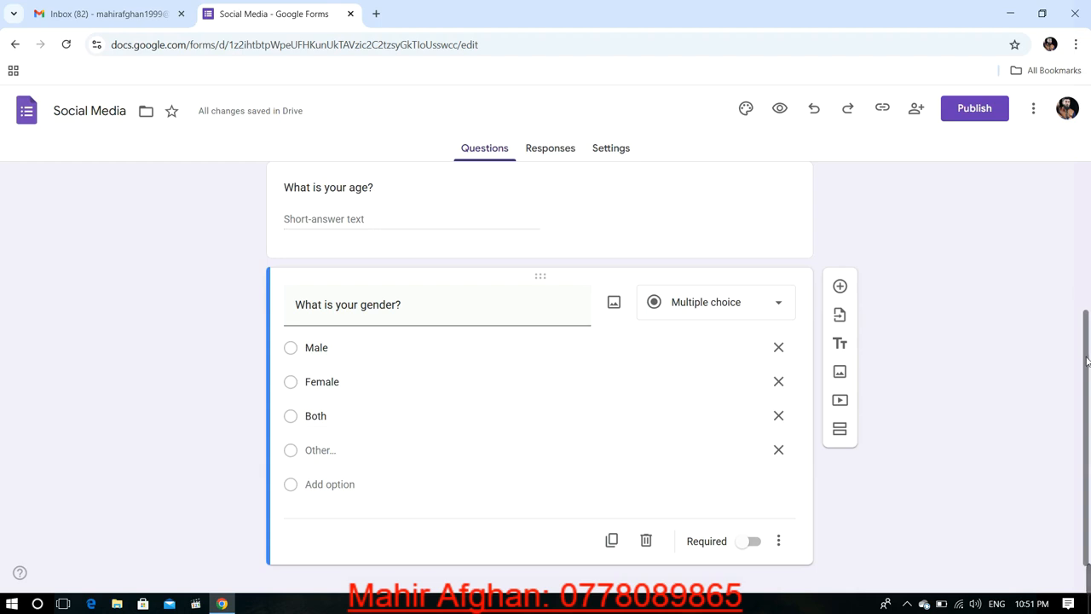
Reorder the questions so that the age question comes first, above the name question.
drag(1087, 361, 1082, 288)
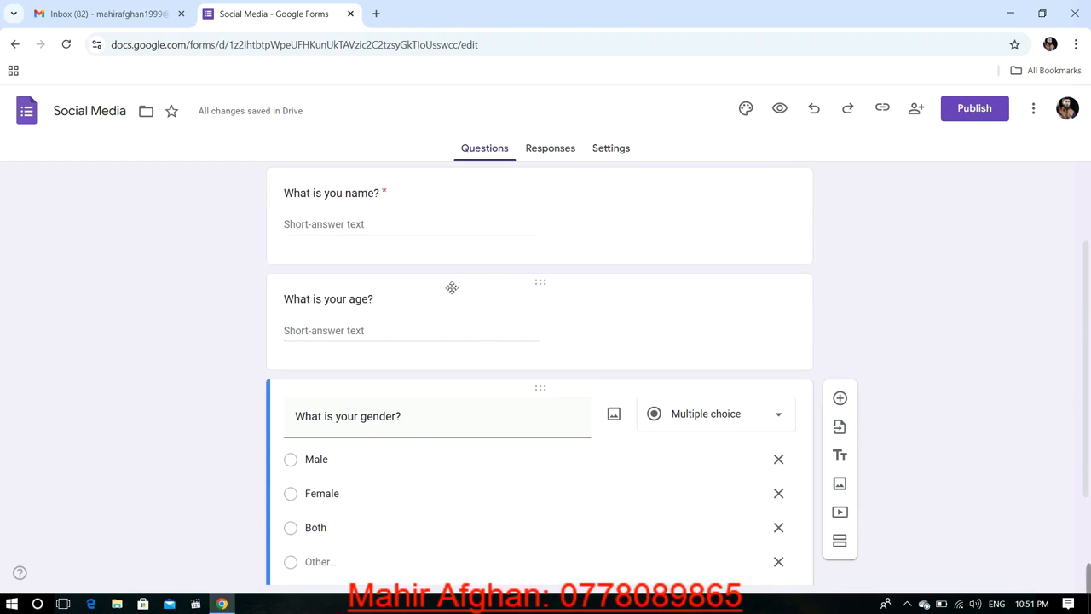
drag(450, 287, 458, 448)
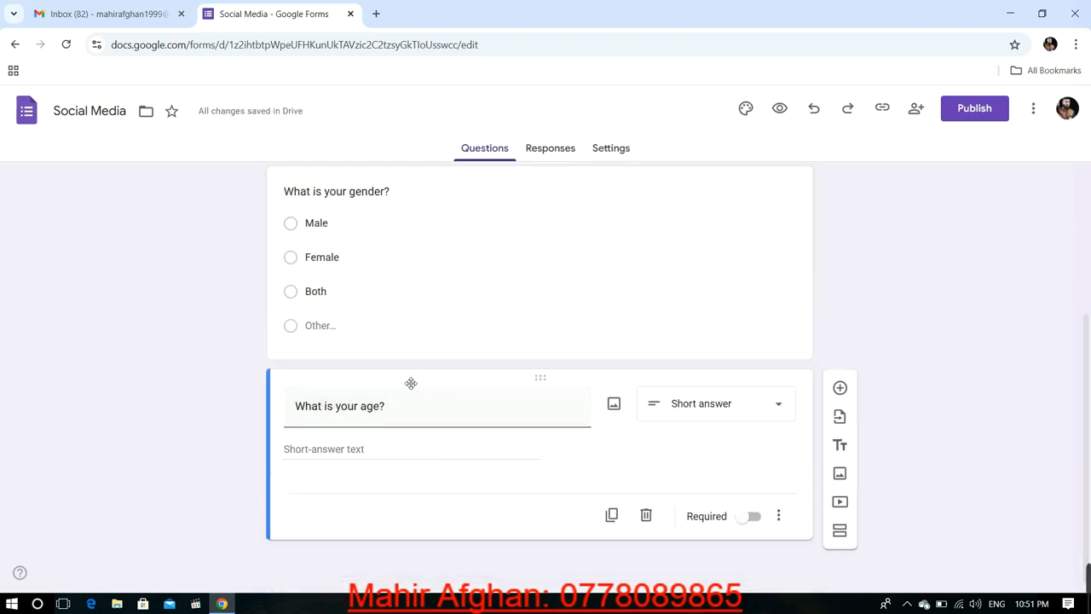
drag(411, 382, 404, 270)
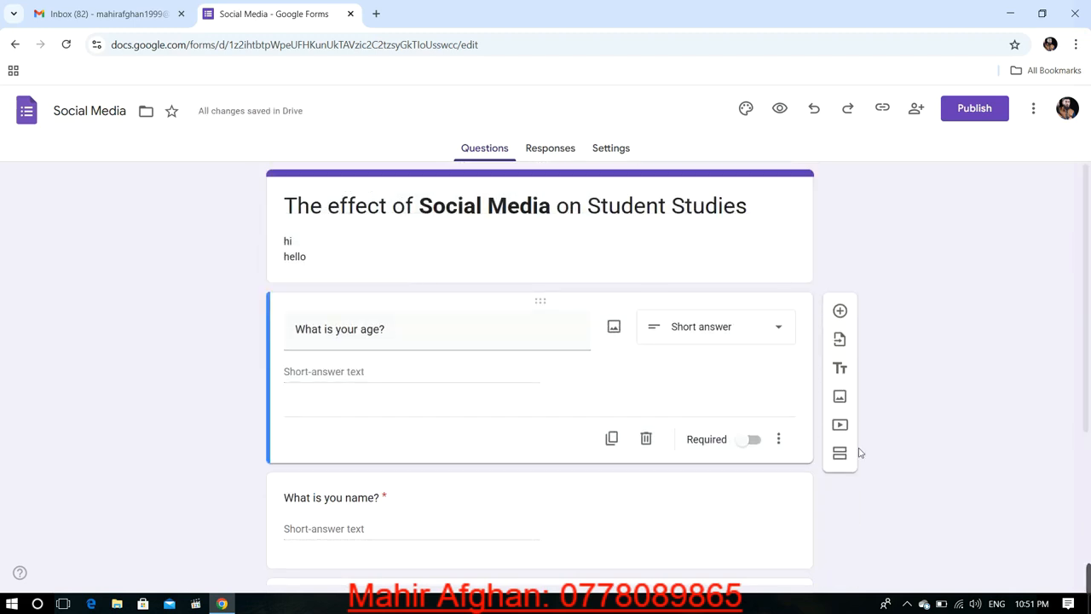
Review the order of the age, name and gender questions in the form.
scroll(857, 451, down, 3)
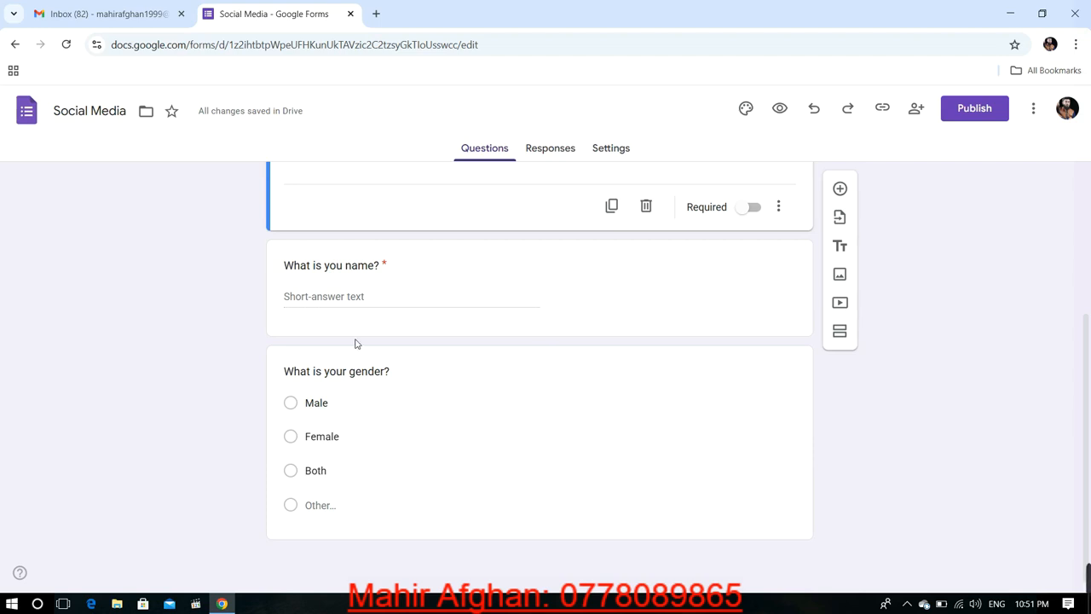
scroll(356, 344, up, 2)
scroll(463, 479, down, 2)
scroll(470, 429, up, 3)
scroll(469, 429, down, 1)
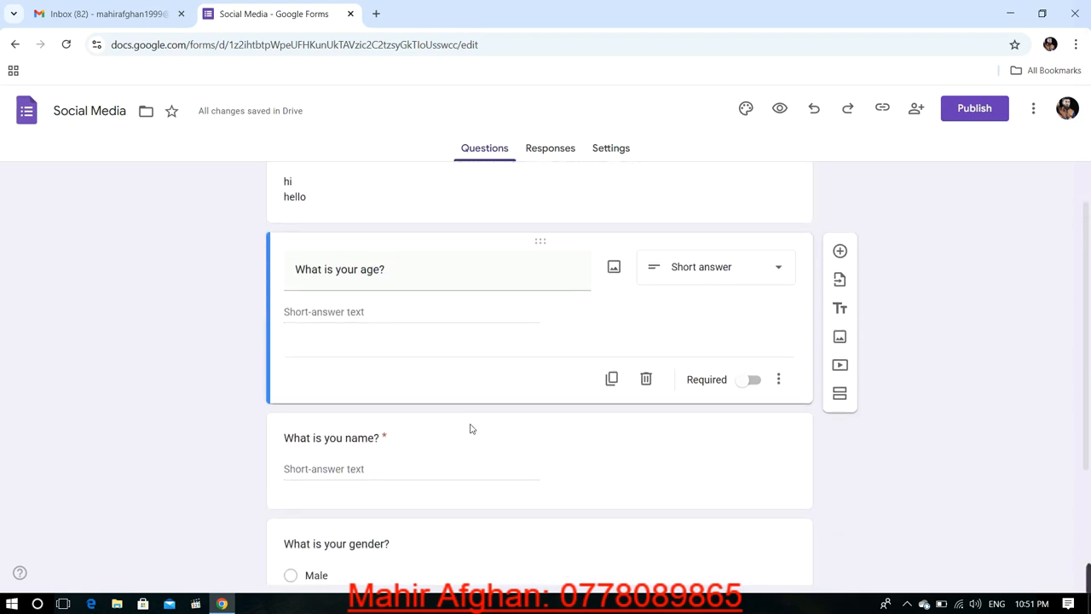
scroll(473, 429, down, 2)
scroll(470, 429, up, 3)
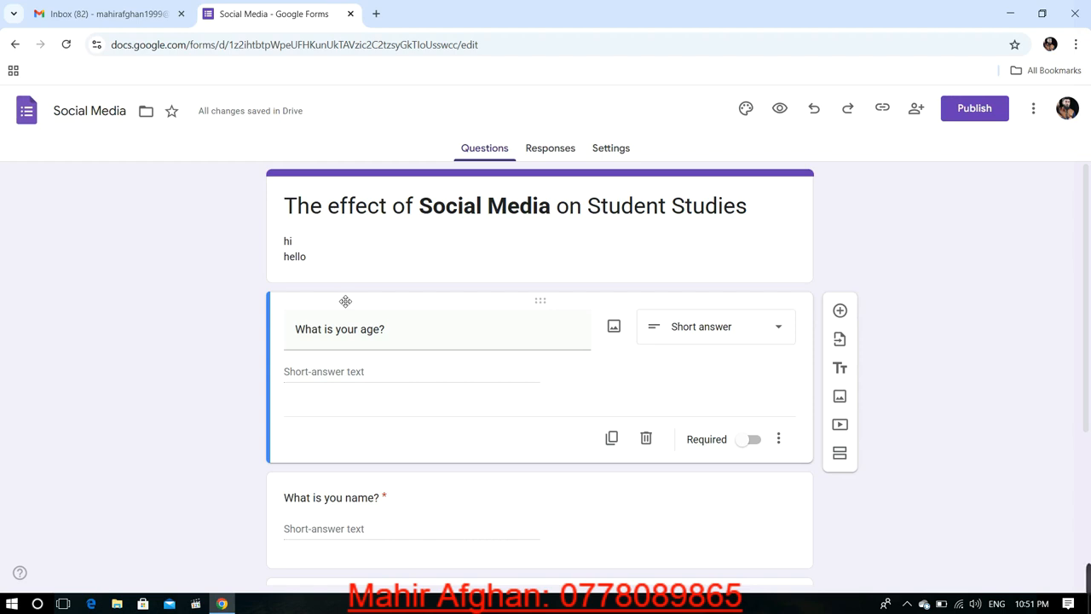
Add a title and description block above the age question and title it "Demographic Questions".
click(840, 371)
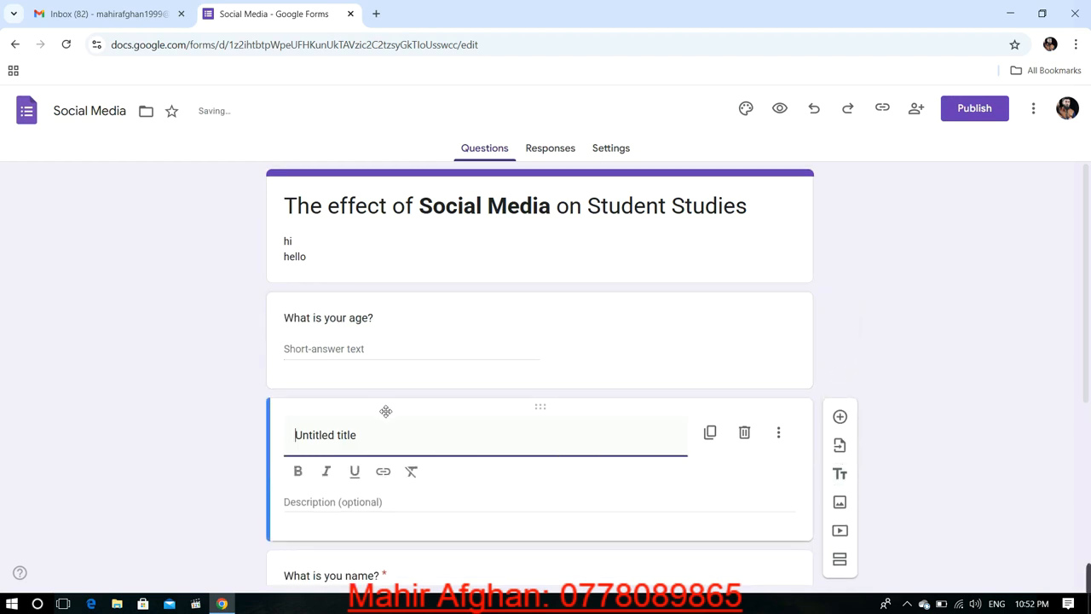
drag(385, 409, 373, 284)
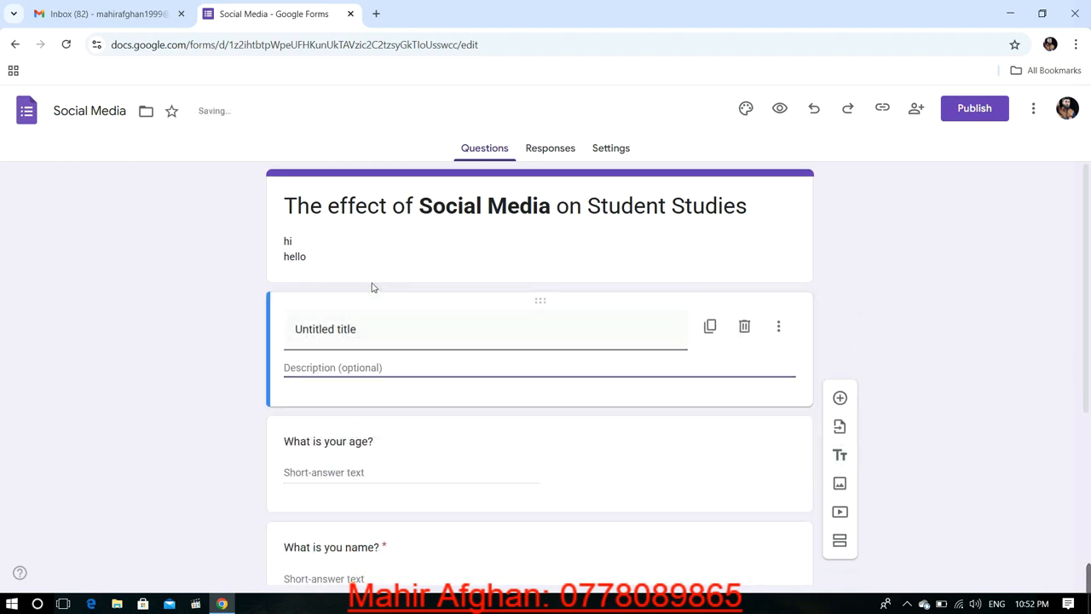
click(359, 331)
key(ctrl+a)
text(D)
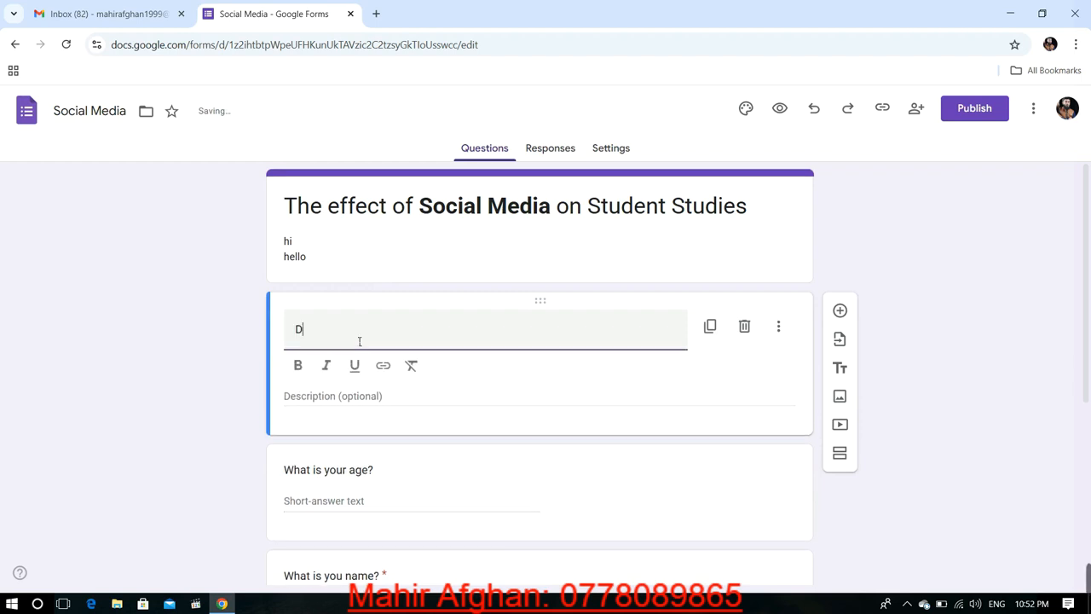
text(emograp)
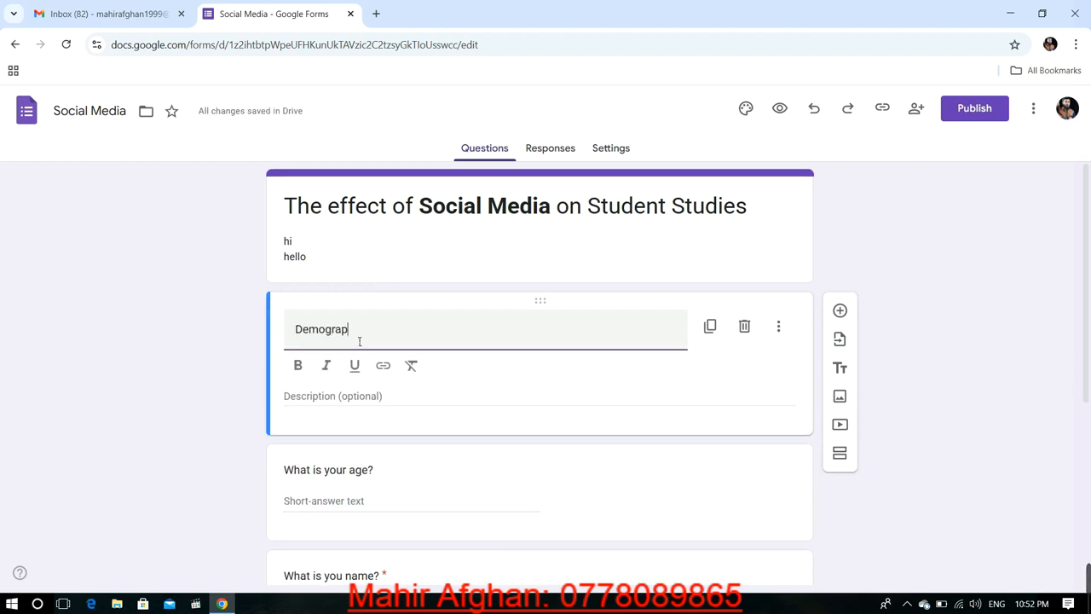
text(hic Question)
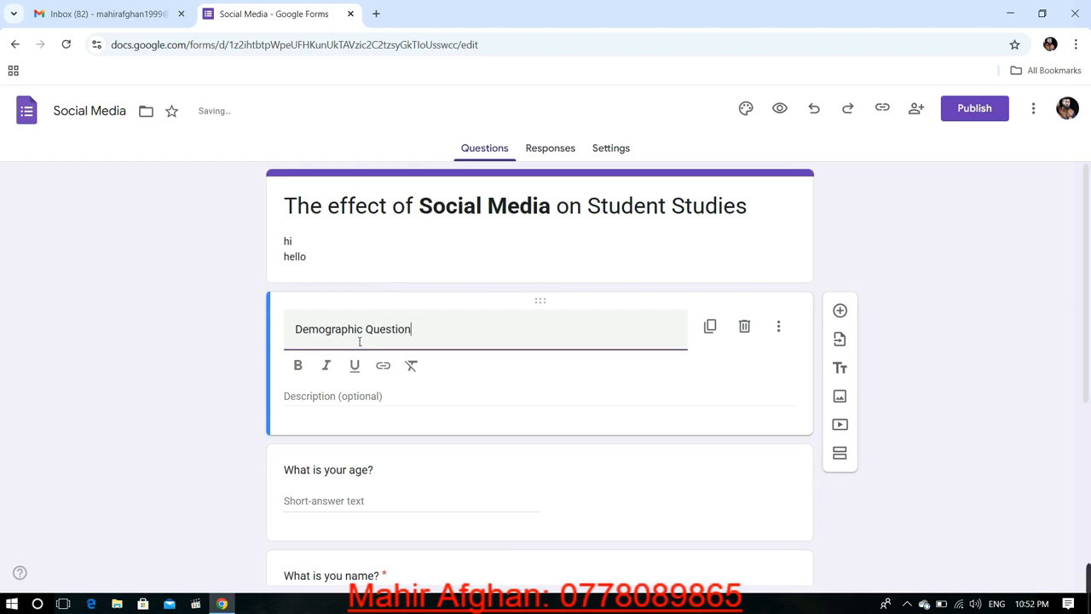
text(s)
click(346, 407)
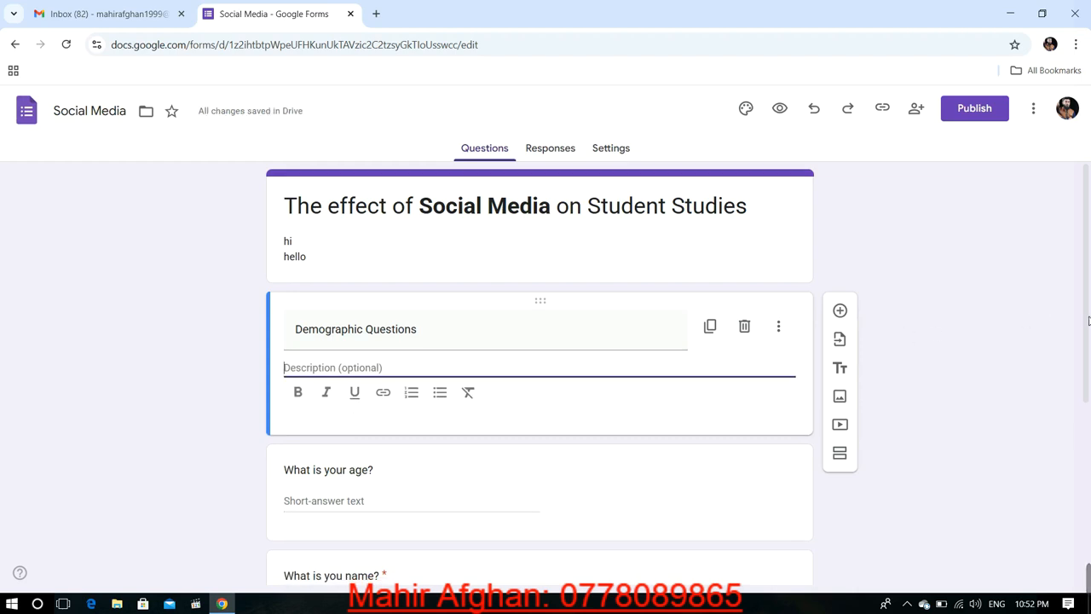
Add a new question titled "Qualification" below the gender question and set its type to Drop-down.
scroll(1087, 320, down, 2)
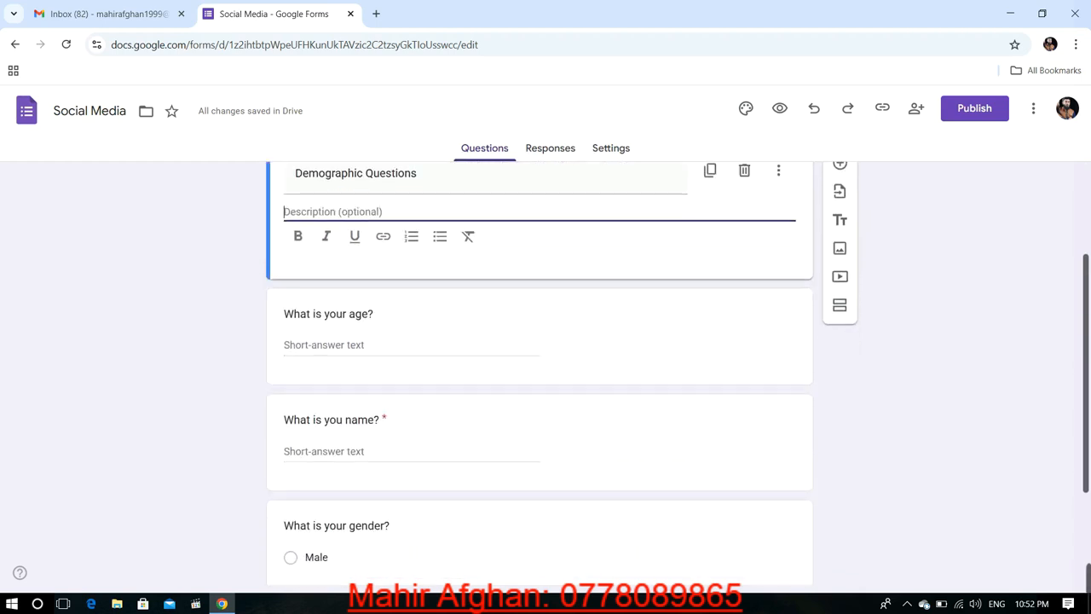
scroll(1039, 479, down, 2)
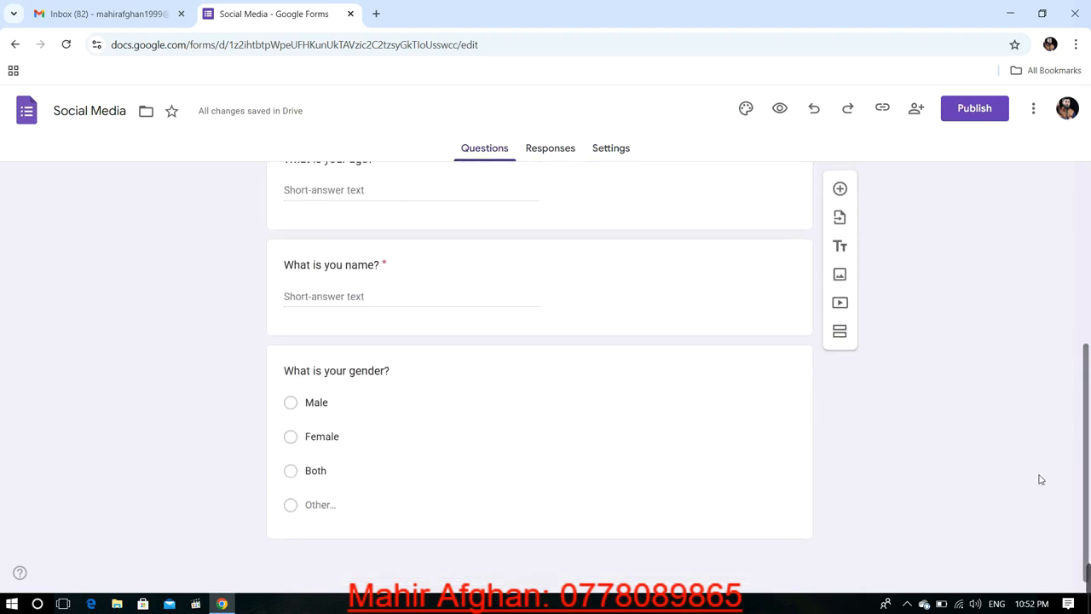
click(498, 358)
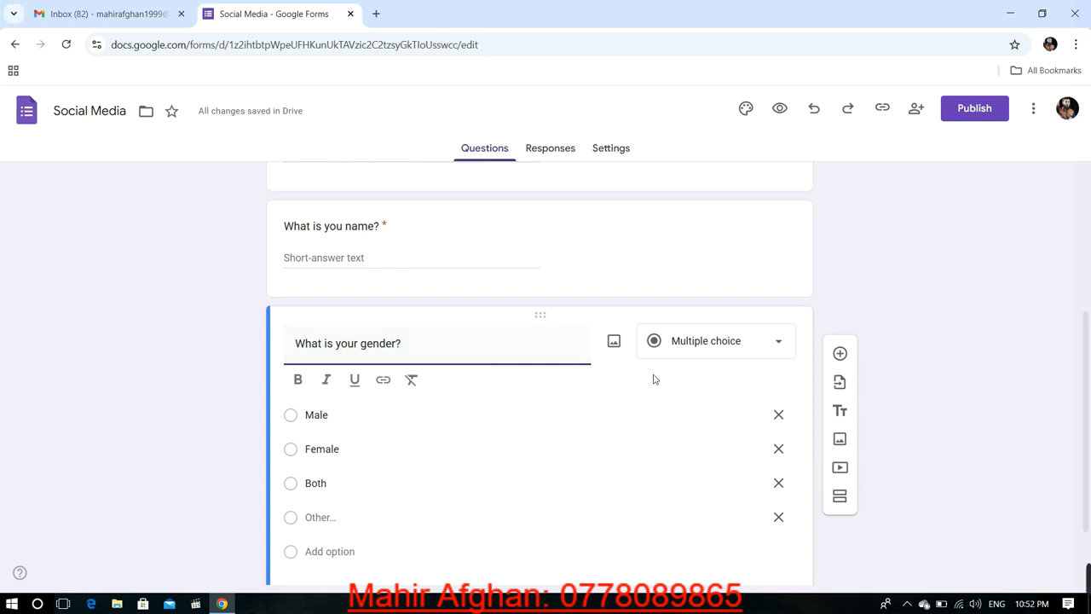
click(840, 354)
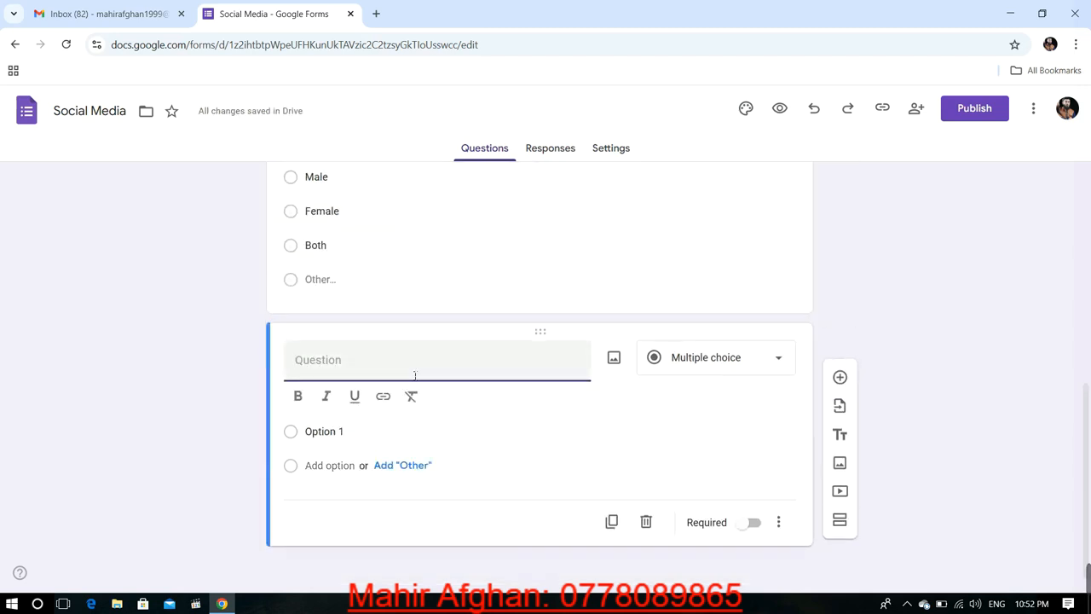
text(What)
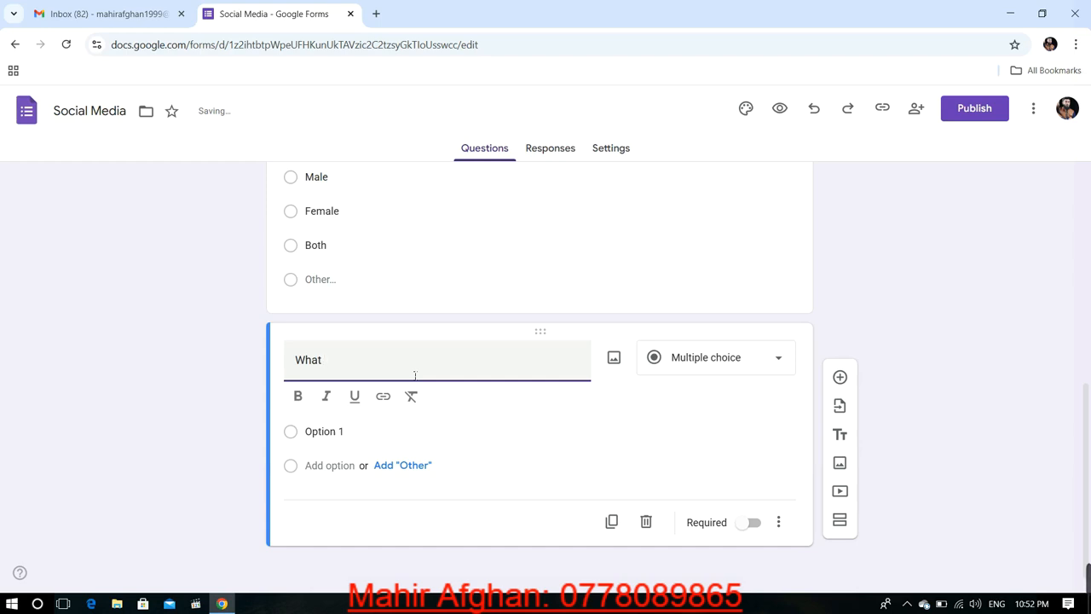
key(ctrl+BackSpace)
text(Qualif)
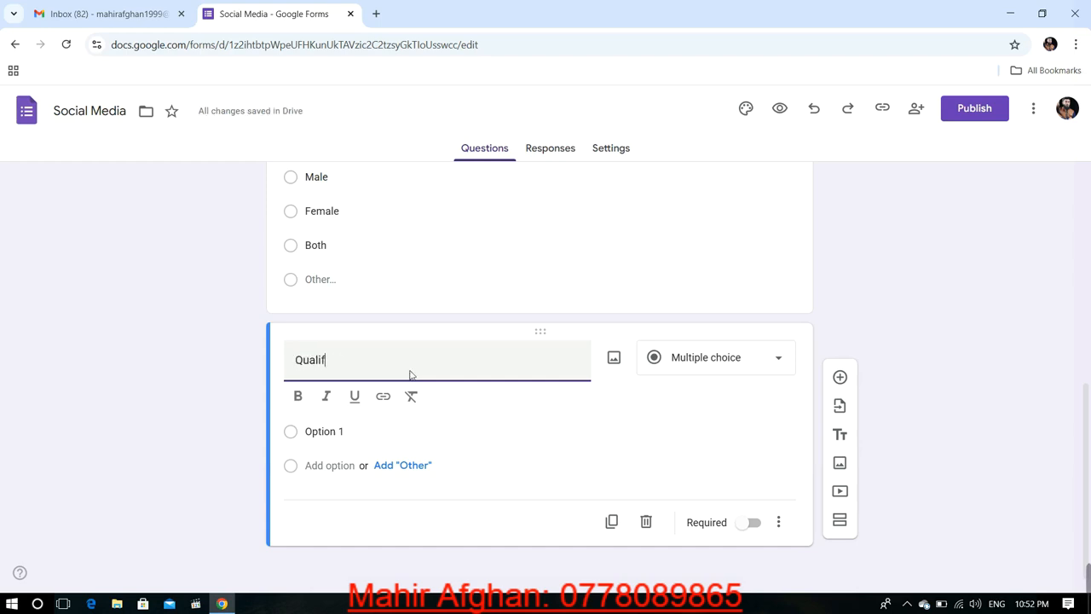
text(ication)
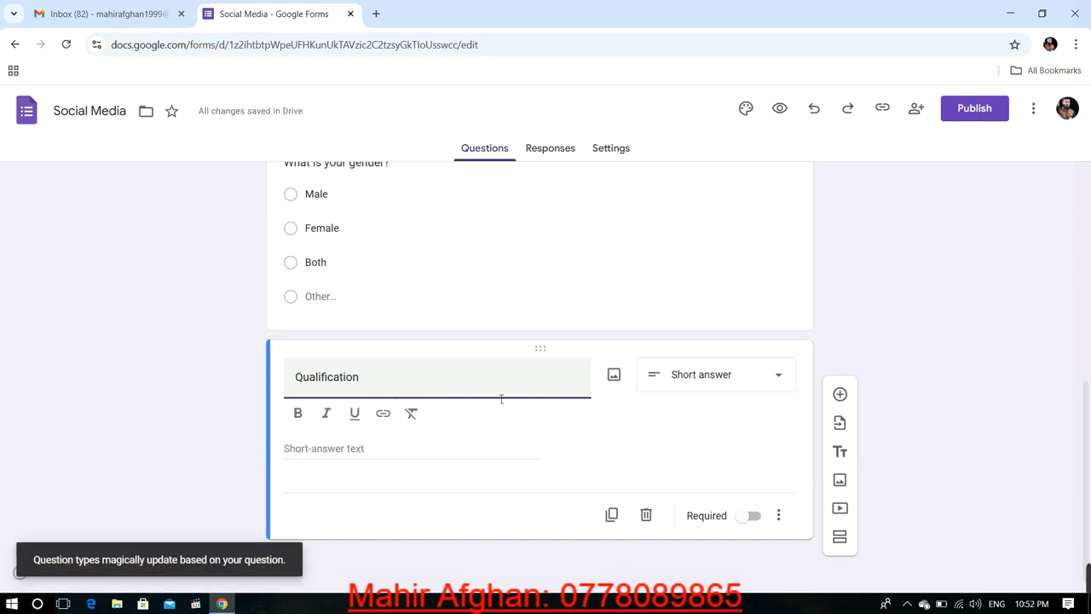
click(777, 380)
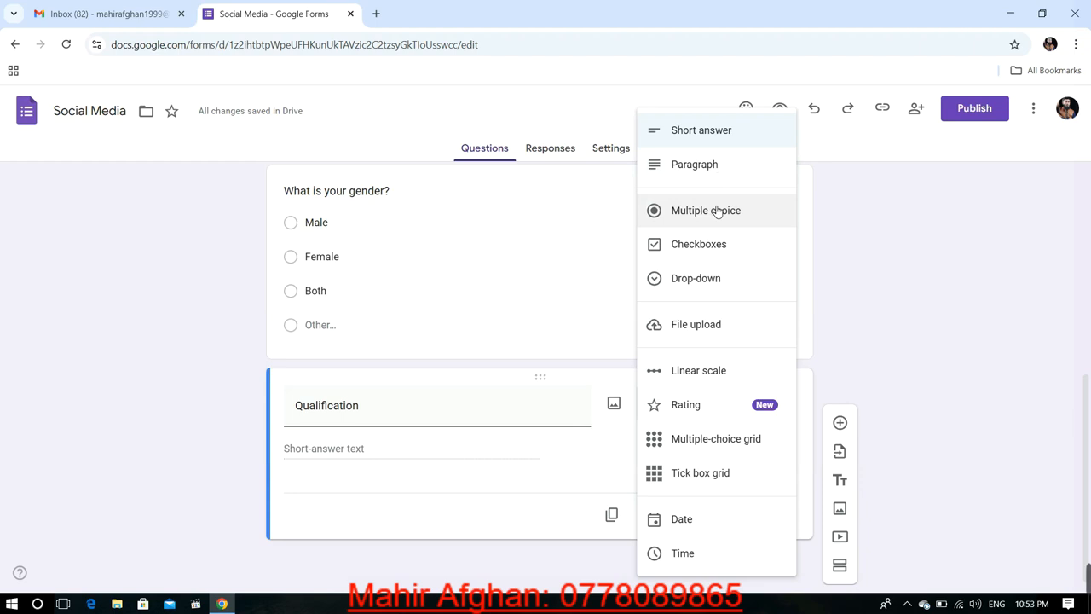
click(708, 275)
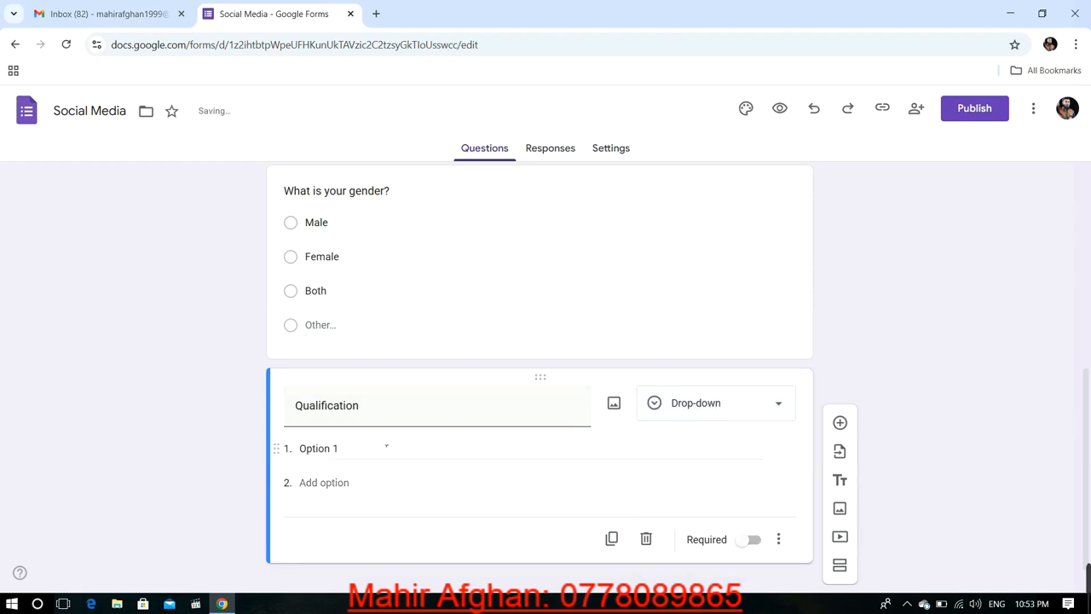
Give the Qualification question the options "12th Graduated", "Bachelor", "Master" and "PHD".
click(386, 445)
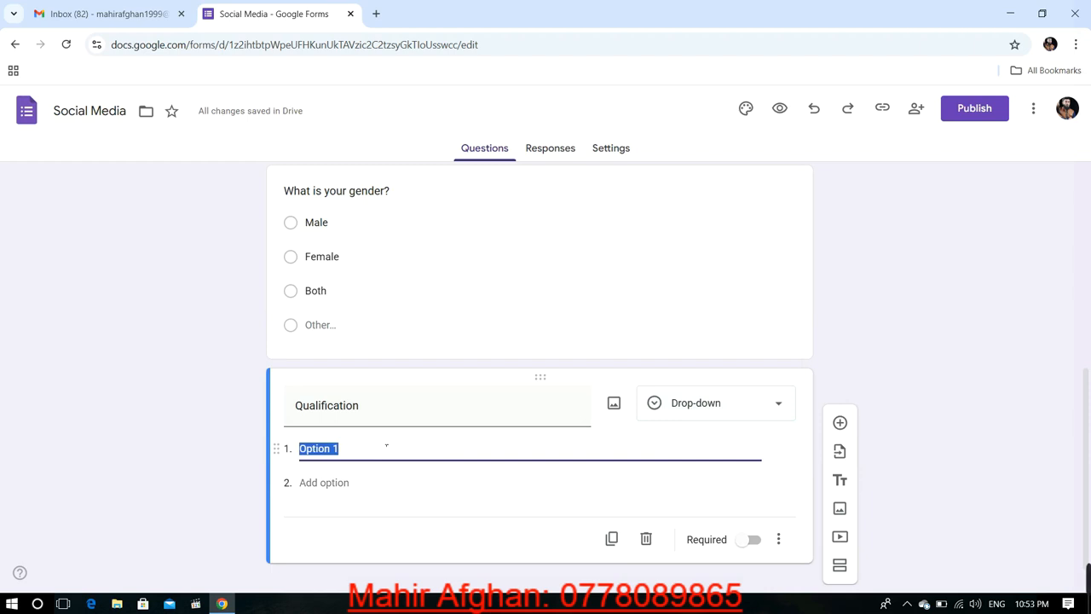
text(12)
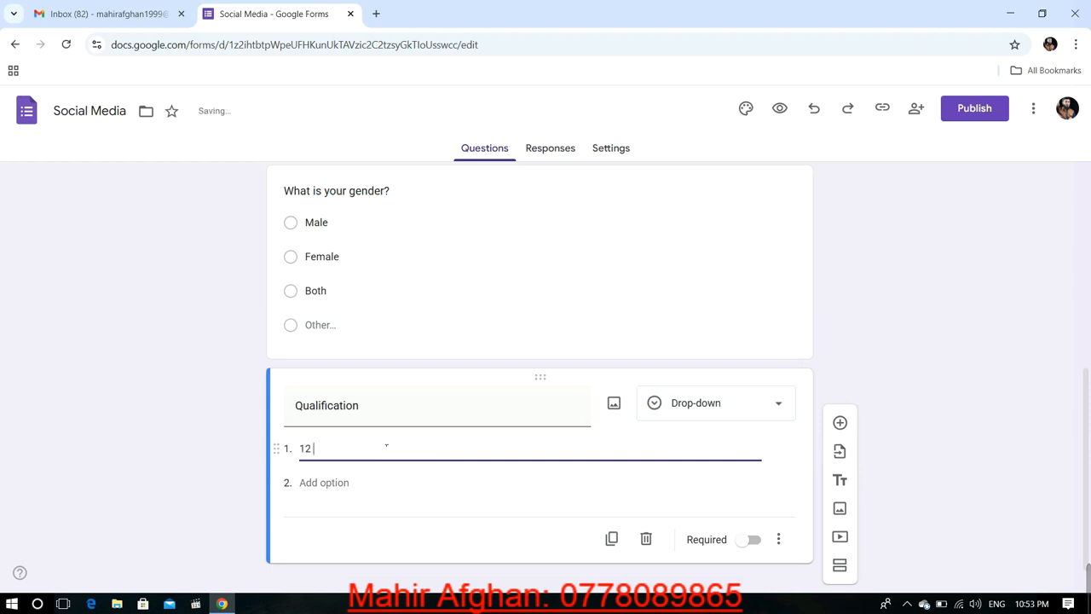
text(th Graduated)
click(348, 484)
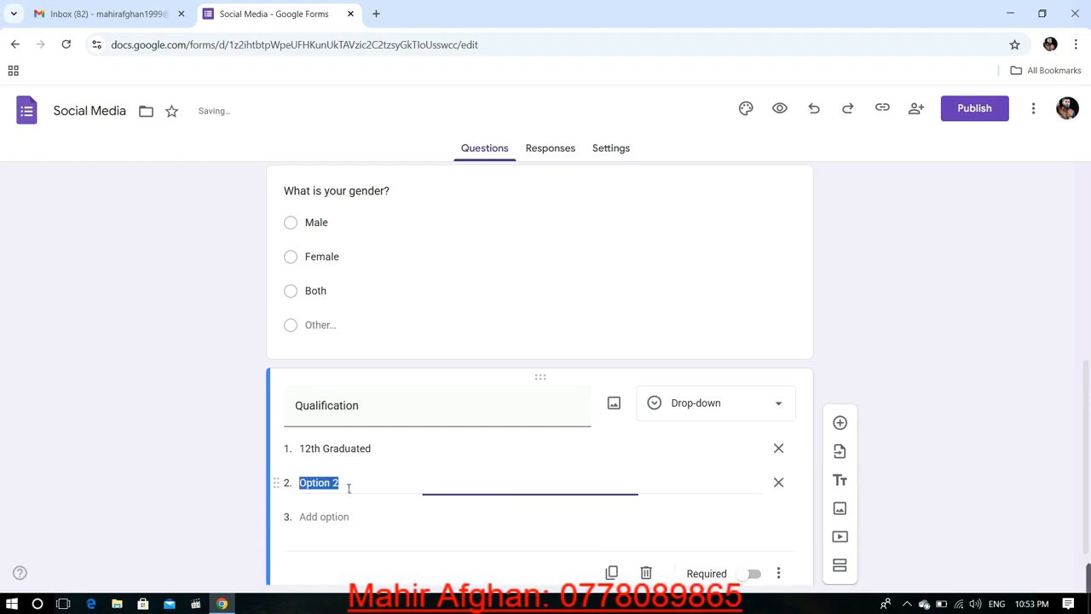
key(BackSpace)
text(Bach)
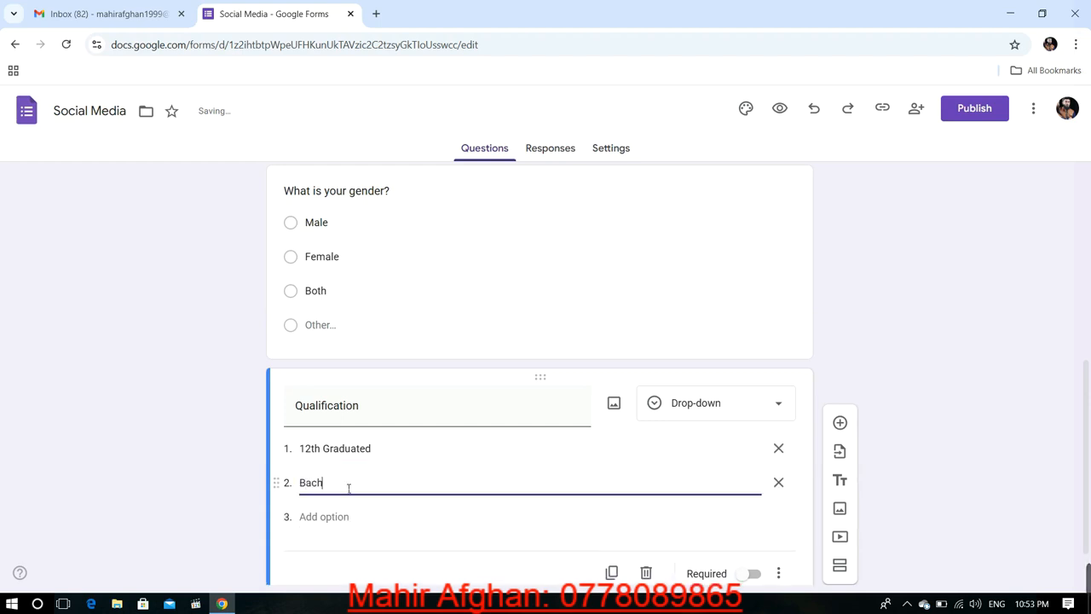
text(elor)
click(346, 518)
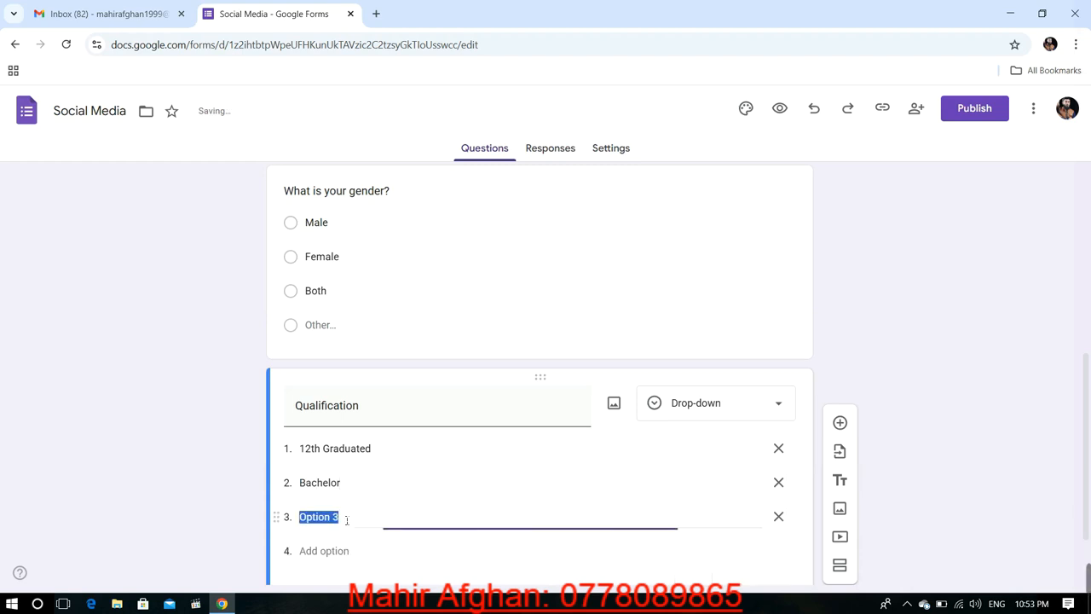
text(Master)
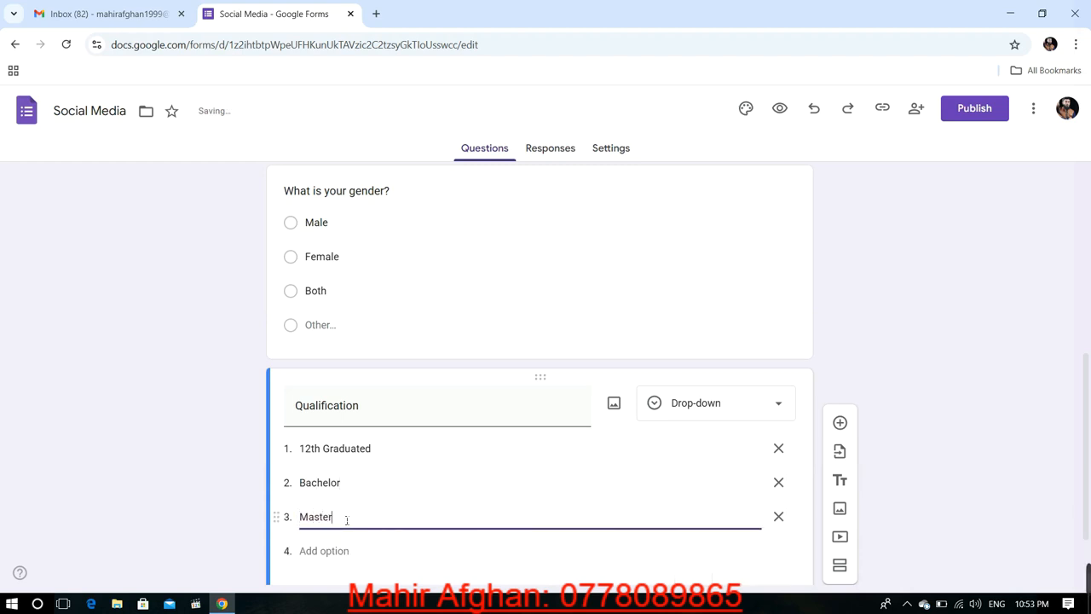
click(350, 551)
text(P)
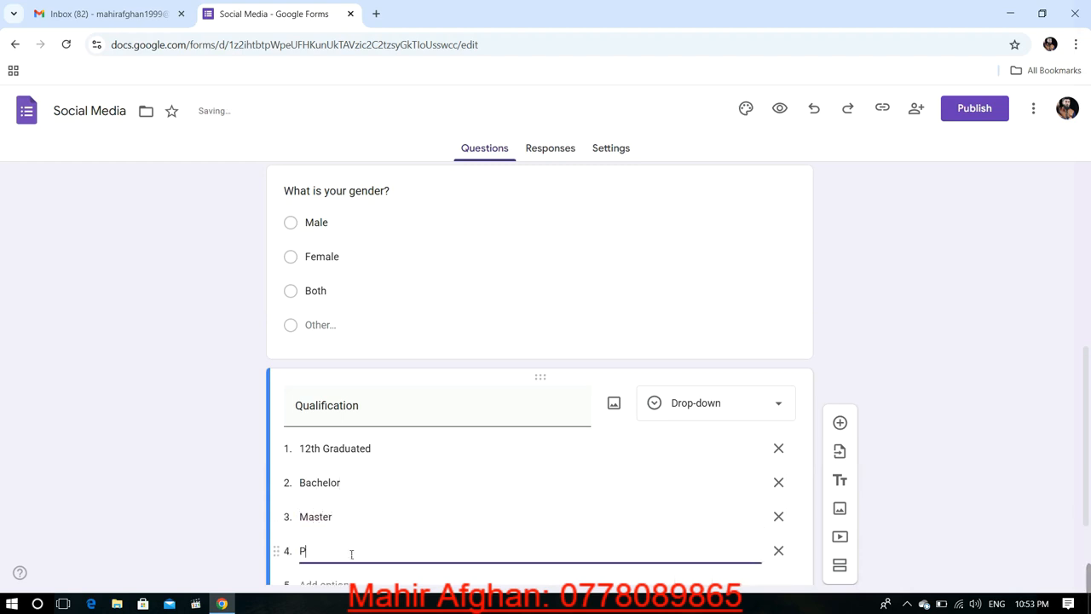
text(HD)
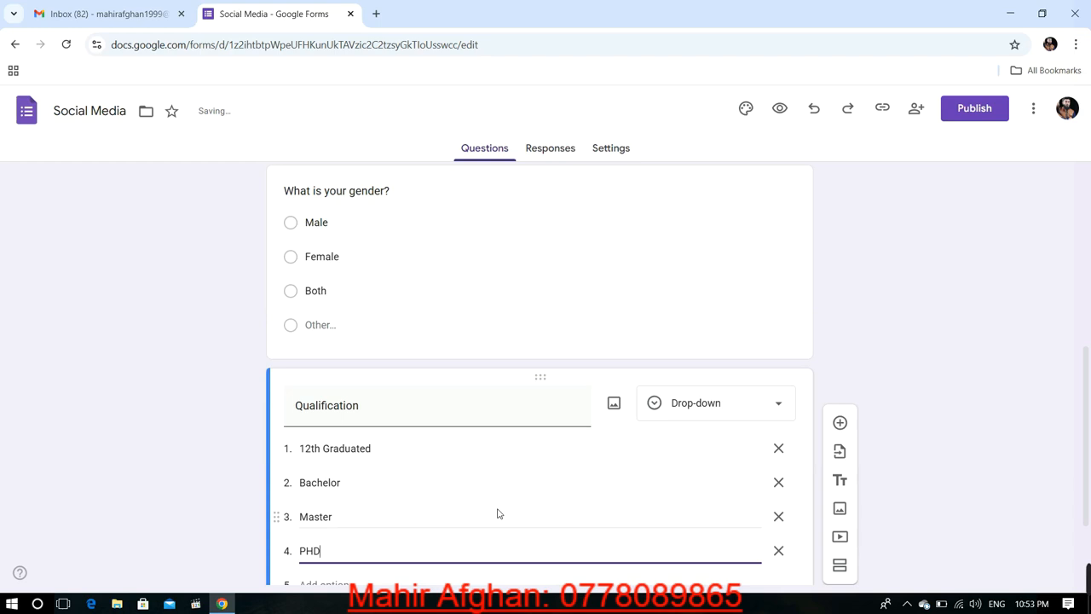
scroll(498, 513, down, 2)
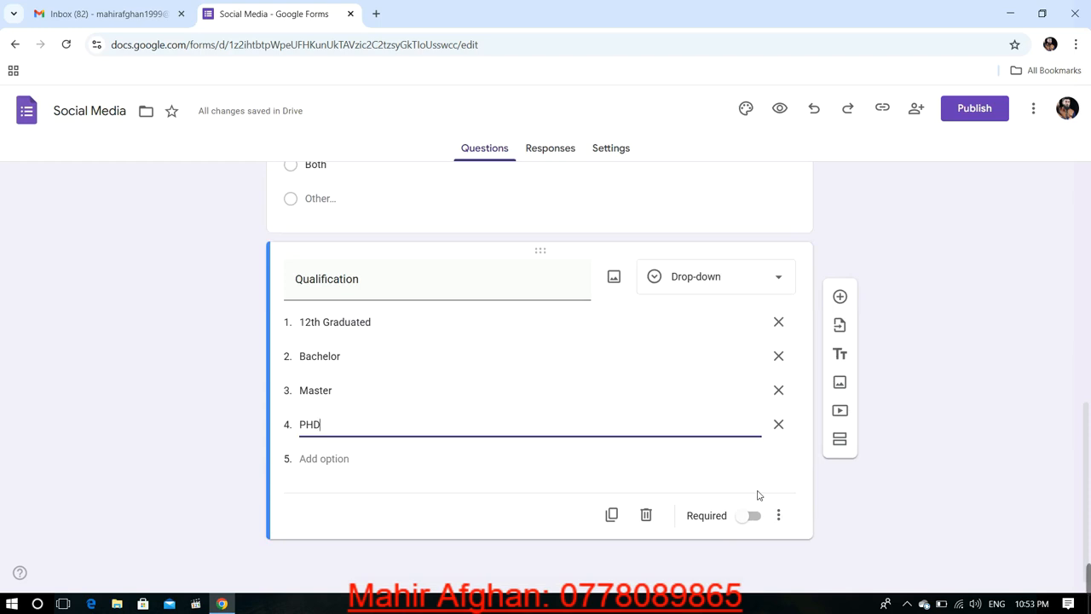
scroll(635, 362, up, 6)
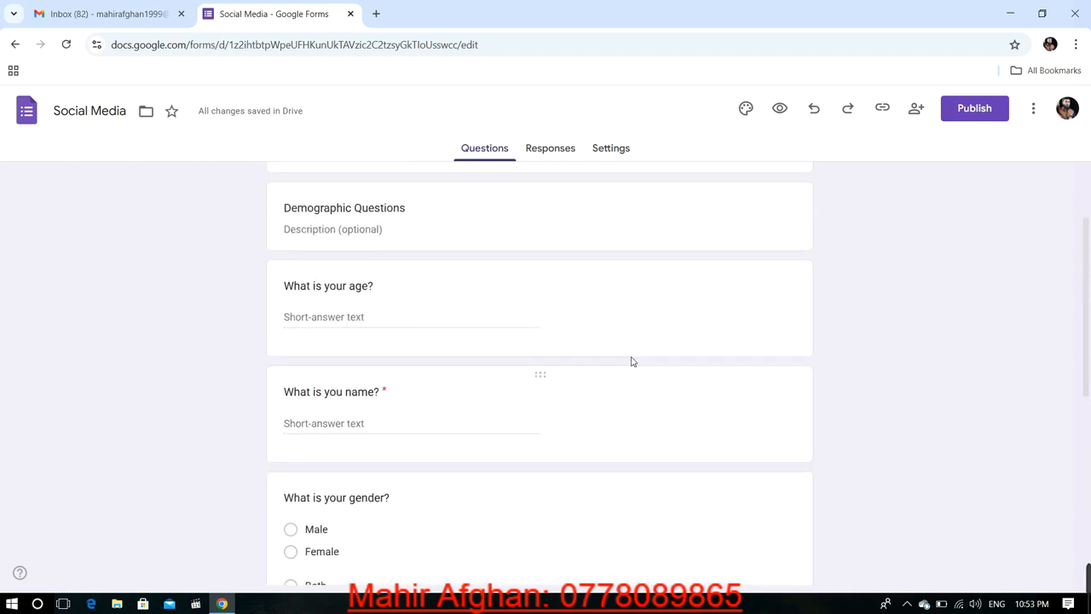
scroll(631, 361, down, 2)
scroll(632, 361, down, 2)
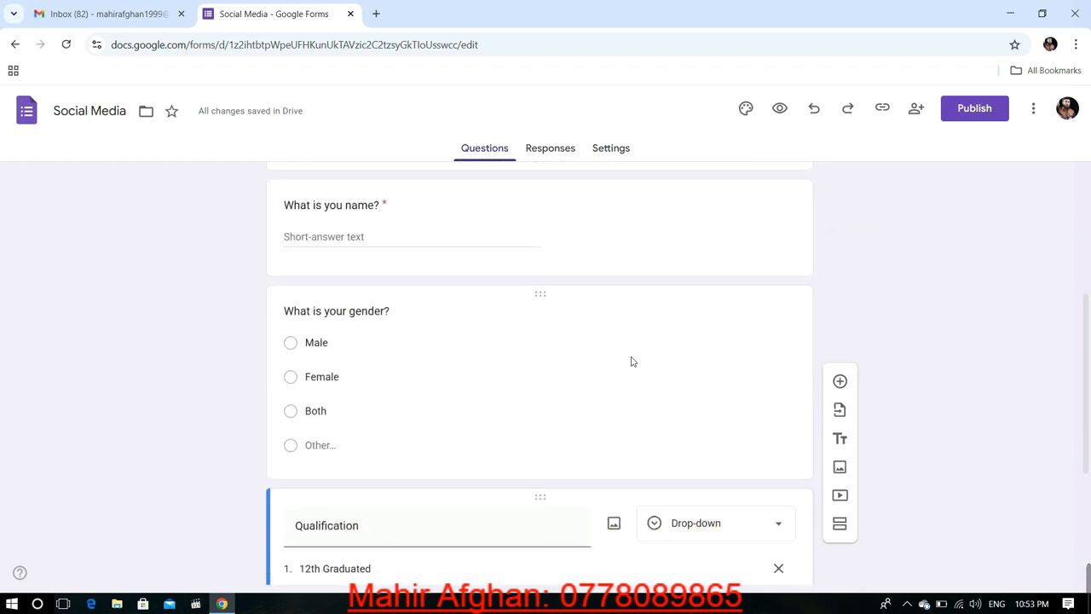
click(493, 303)
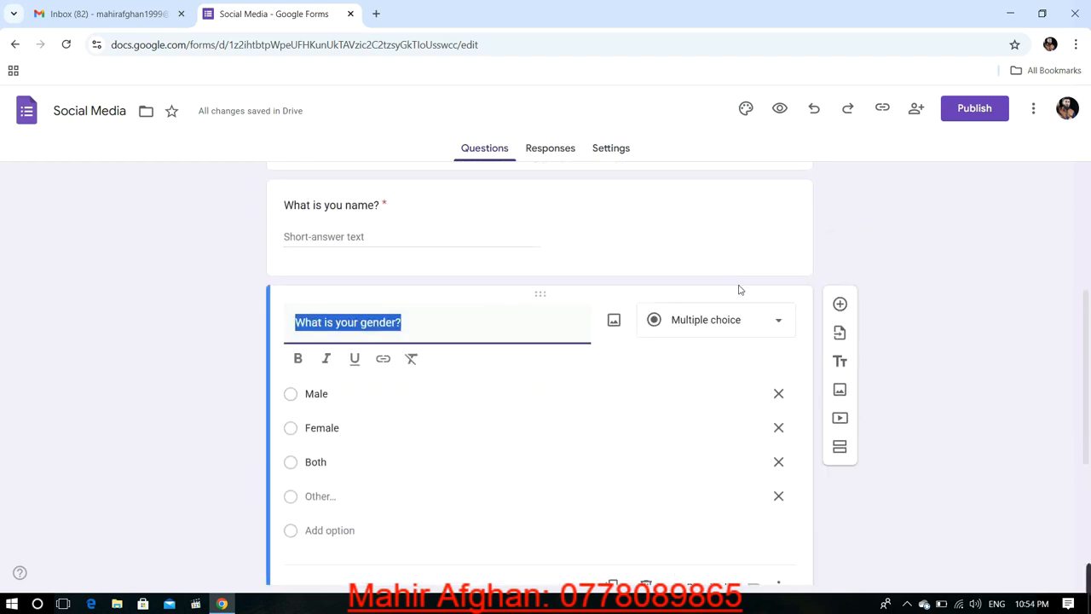
click(841, 389)
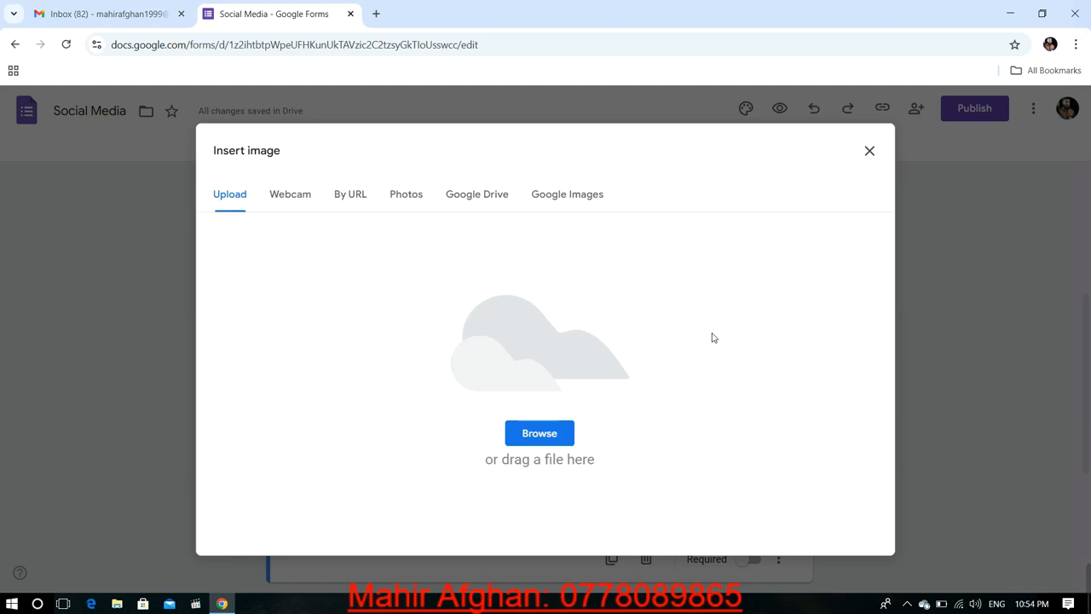
click(868, 159)
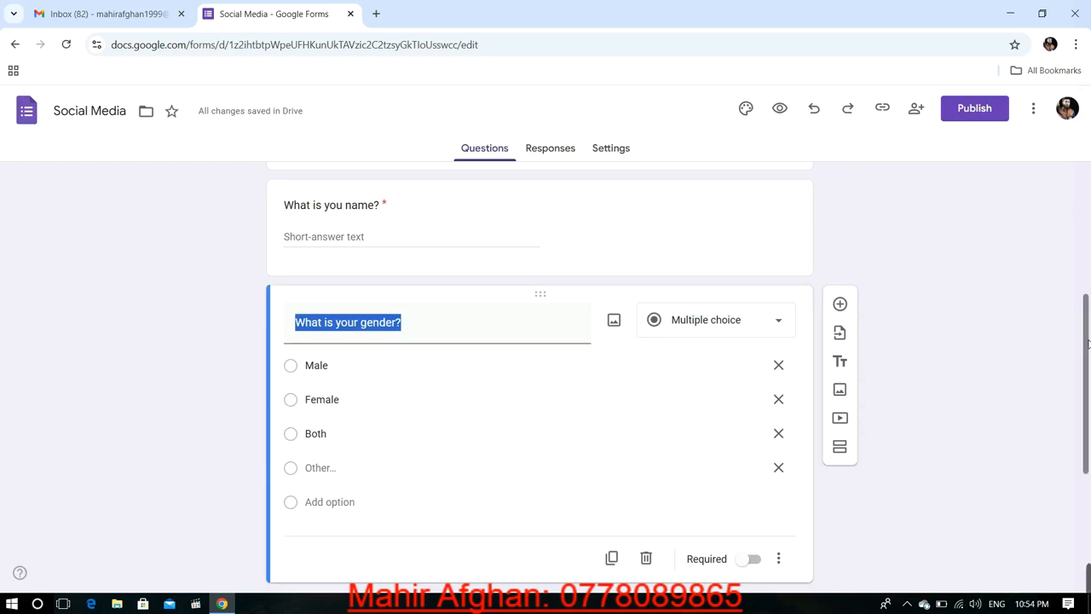
Add a question below Qualification that reads "Which of the following devices do you use to access social media?".
scroll(545, 371, down, 3)
scroll(545, 371, down, 3)
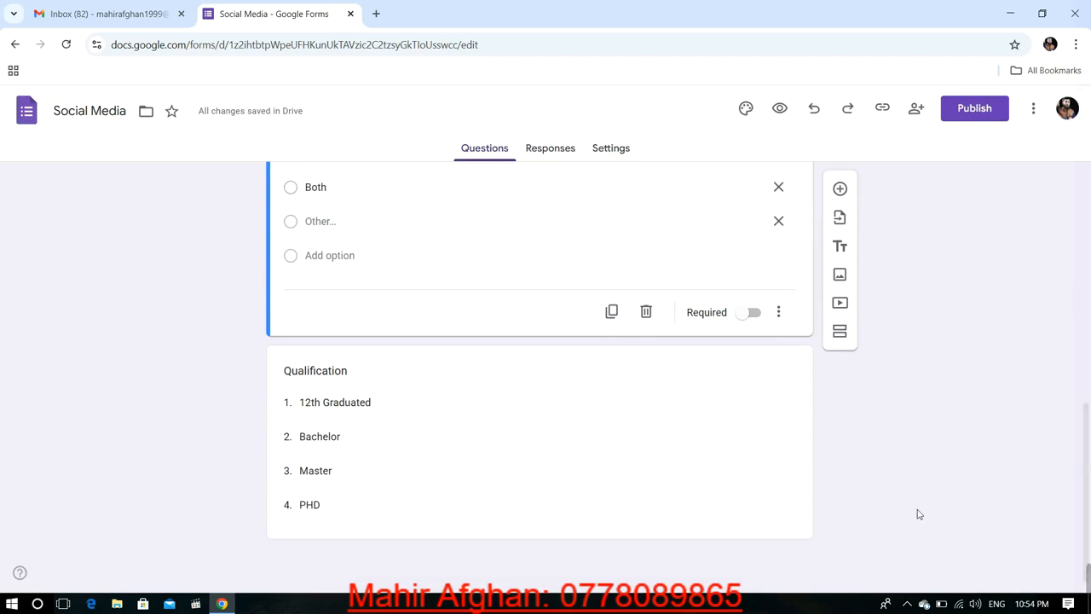
click(472, 367)
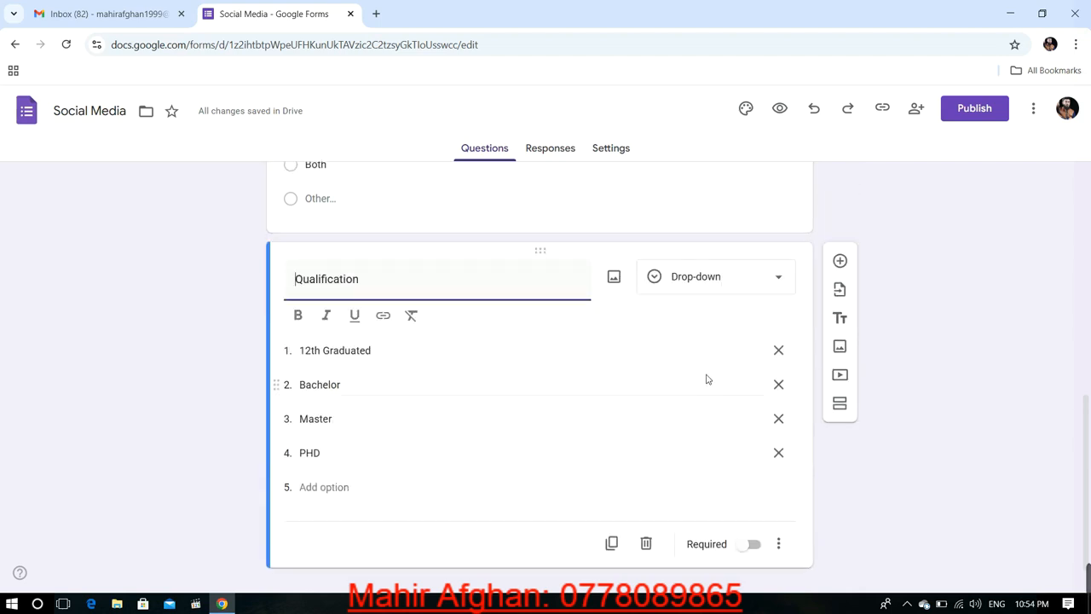
click(846, 260)
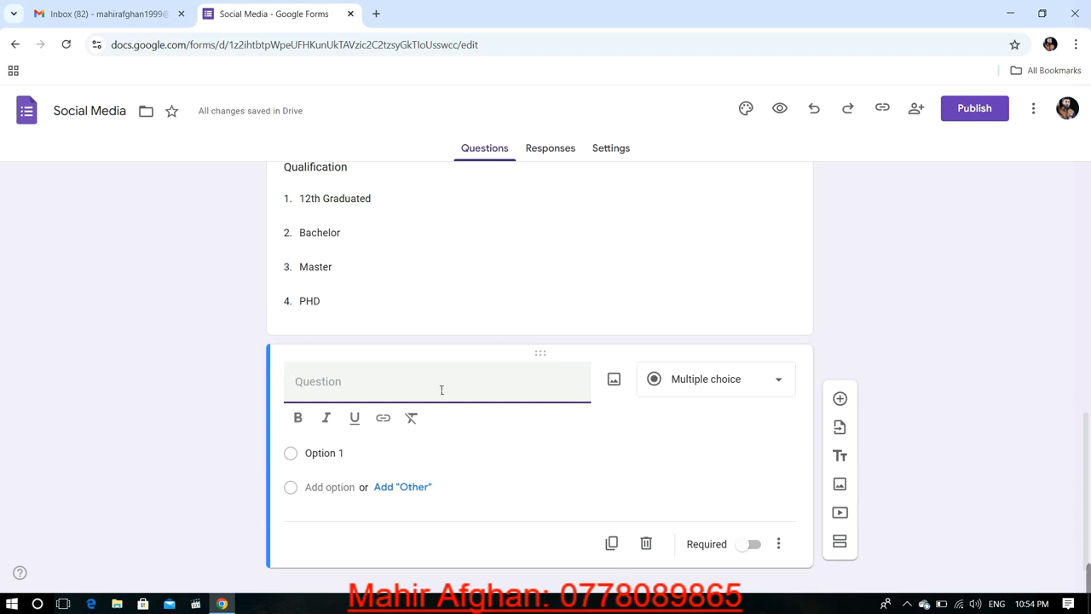
text(Which of the foll)
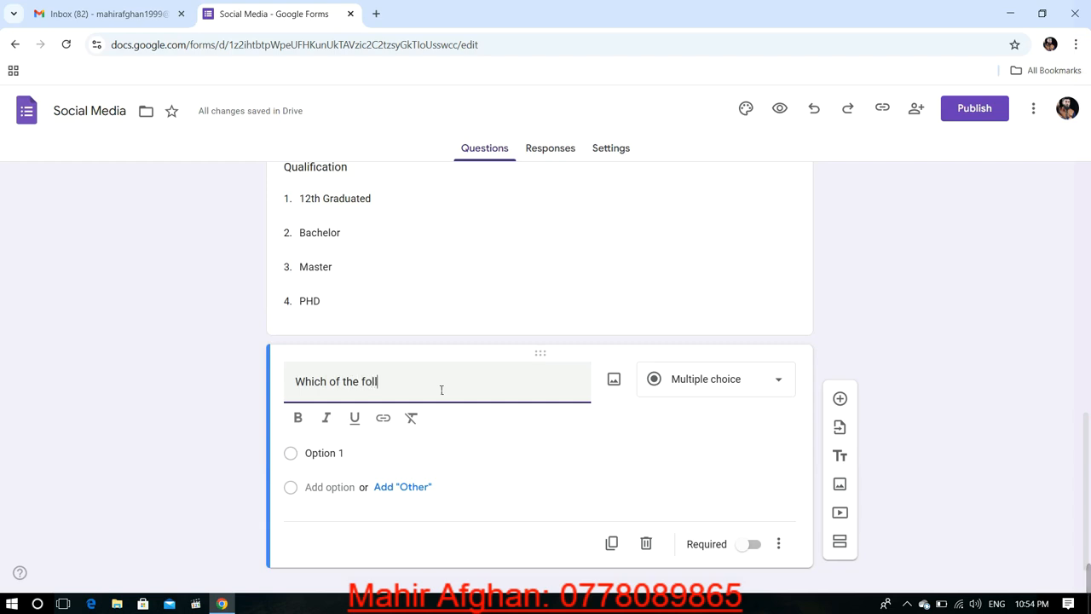
text(owing de)
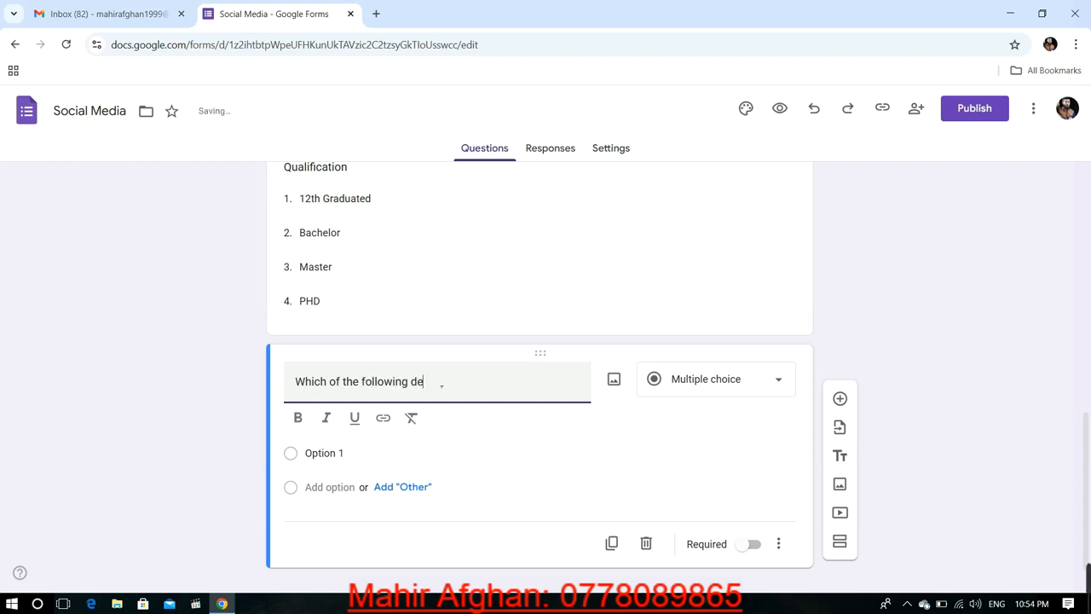
text(vices do )
text(you t)
text(type)
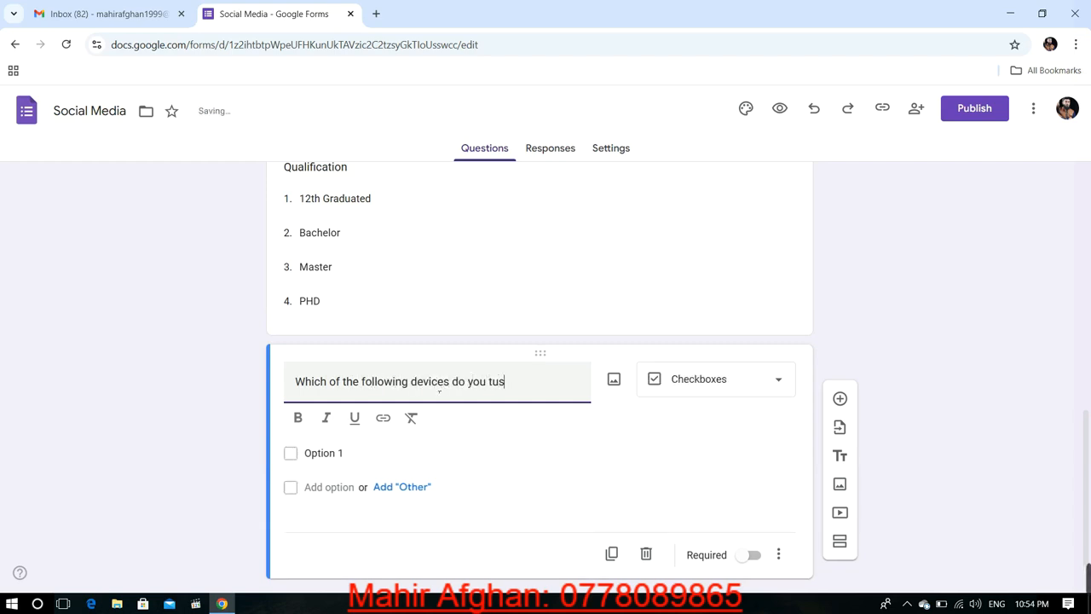
key(BackSpace)
key(BackSpace)
key(BackSpace)
key(BackSpace)
text(use to access social m)
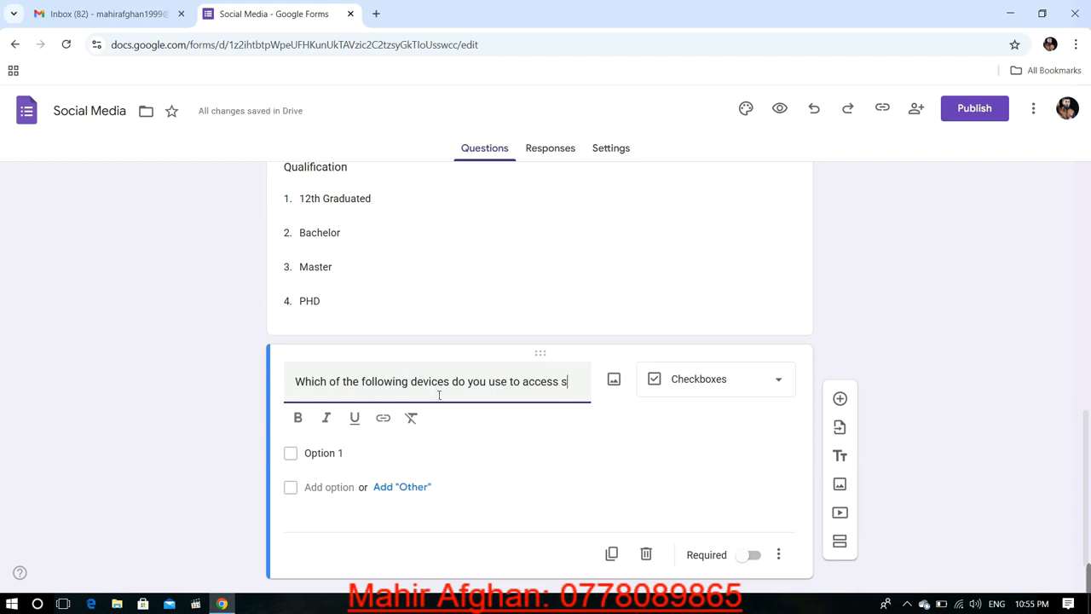
text(edia)
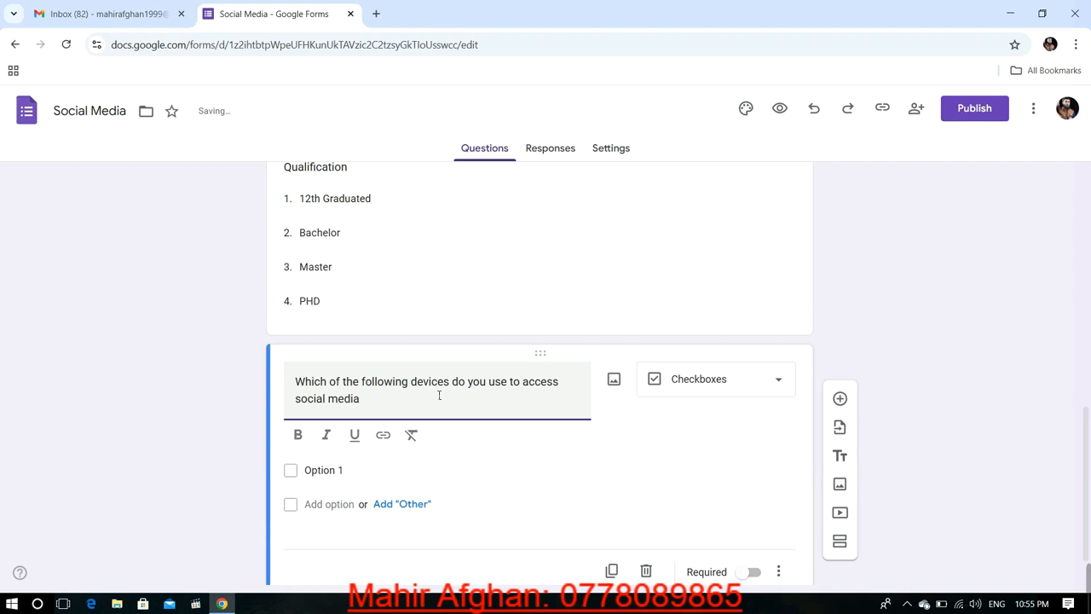
text(?)
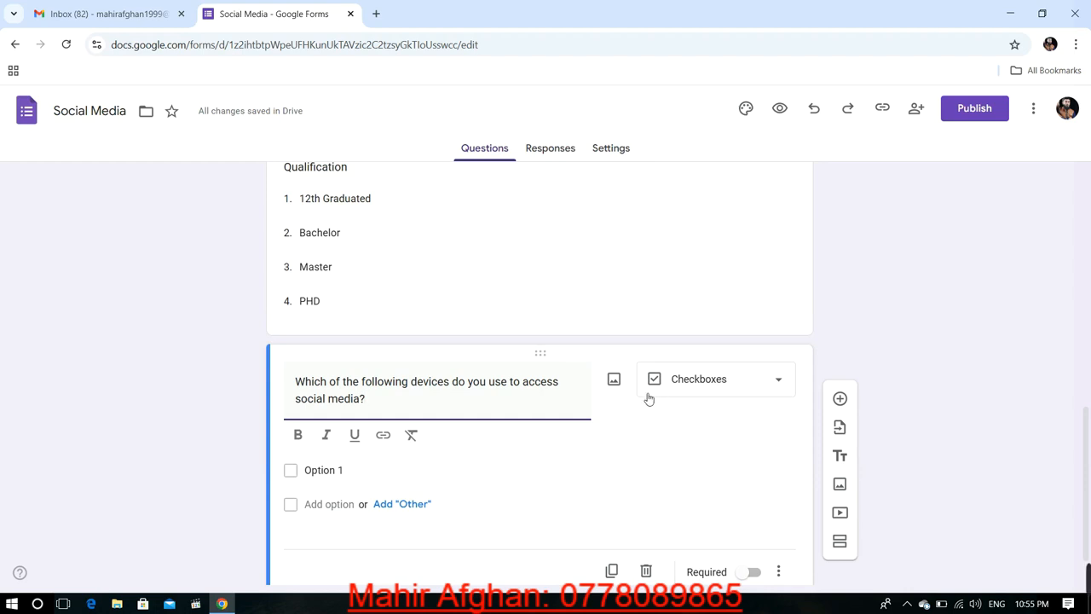
Give the devices question the checkbox options "Tablet", "Laptop" and "Smart Phone", plus an "Other" option.
click(335, 480)
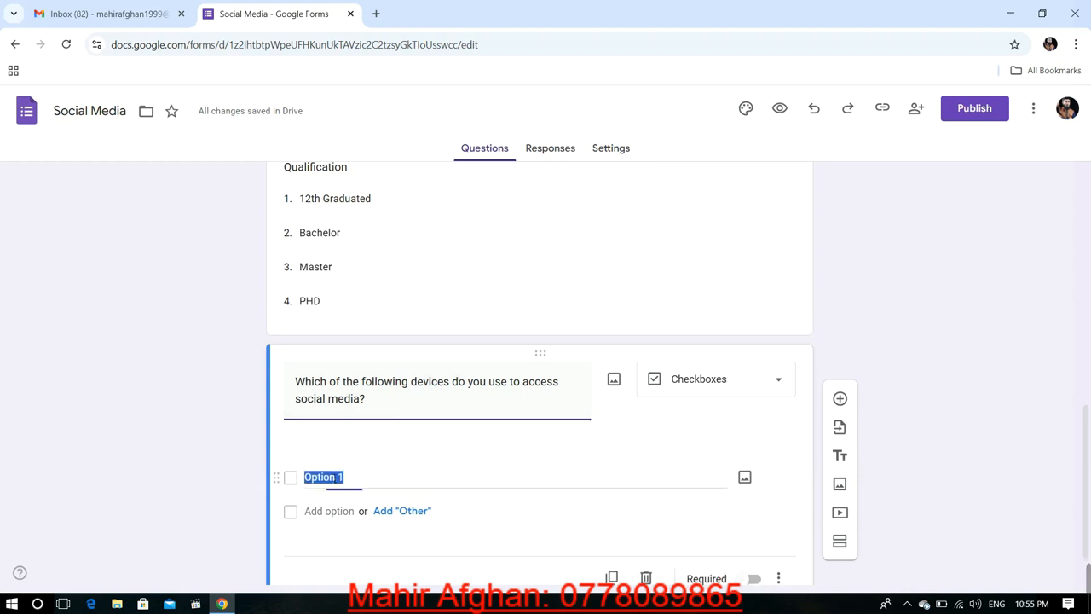
text(Tablet)
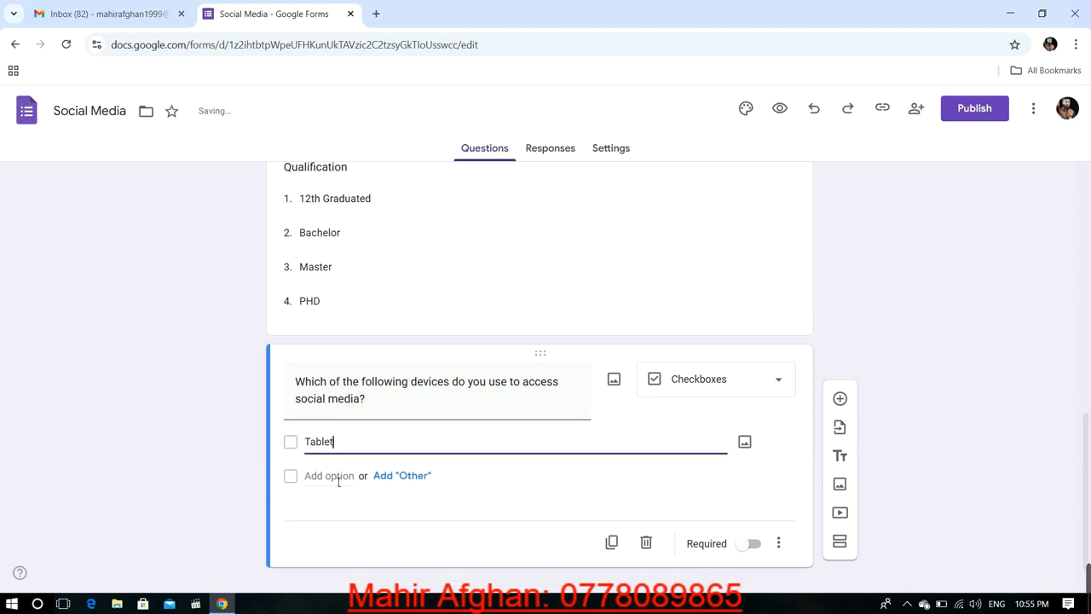
click(333, 475)
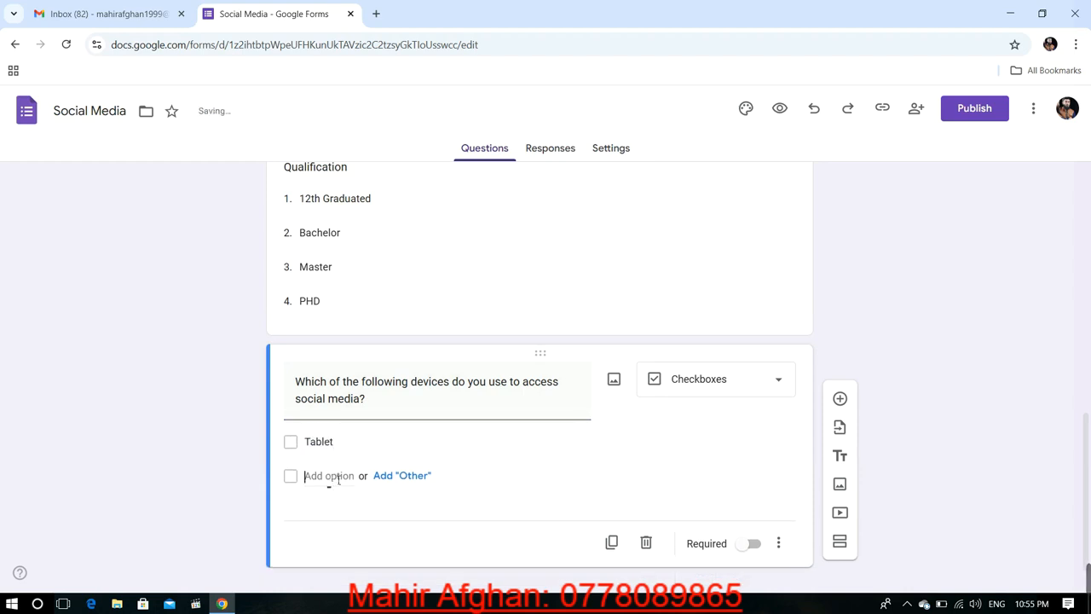
text(Laptop)
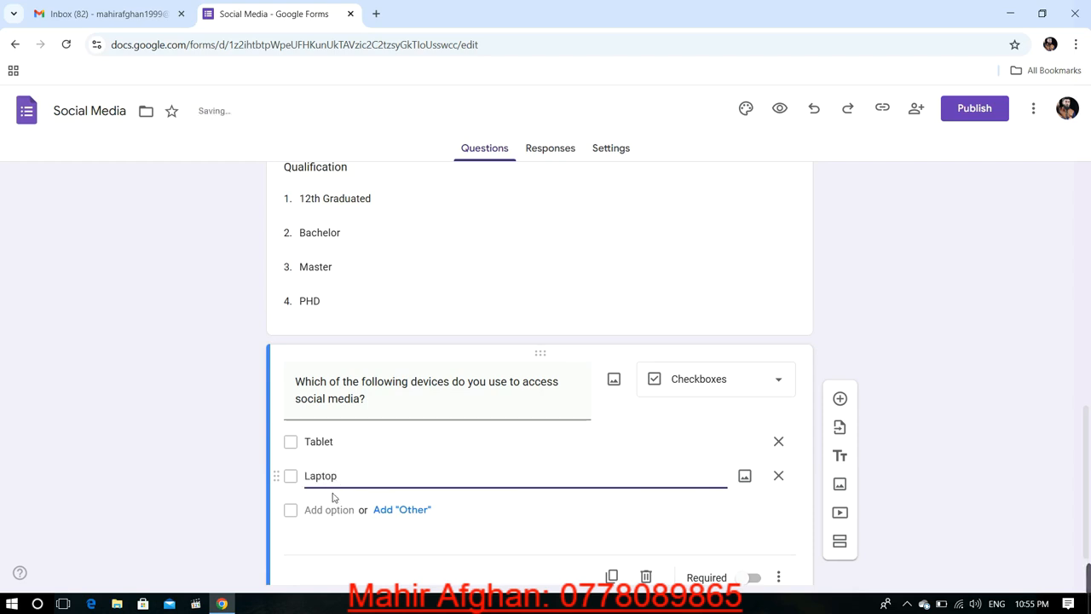
click(337, 510)
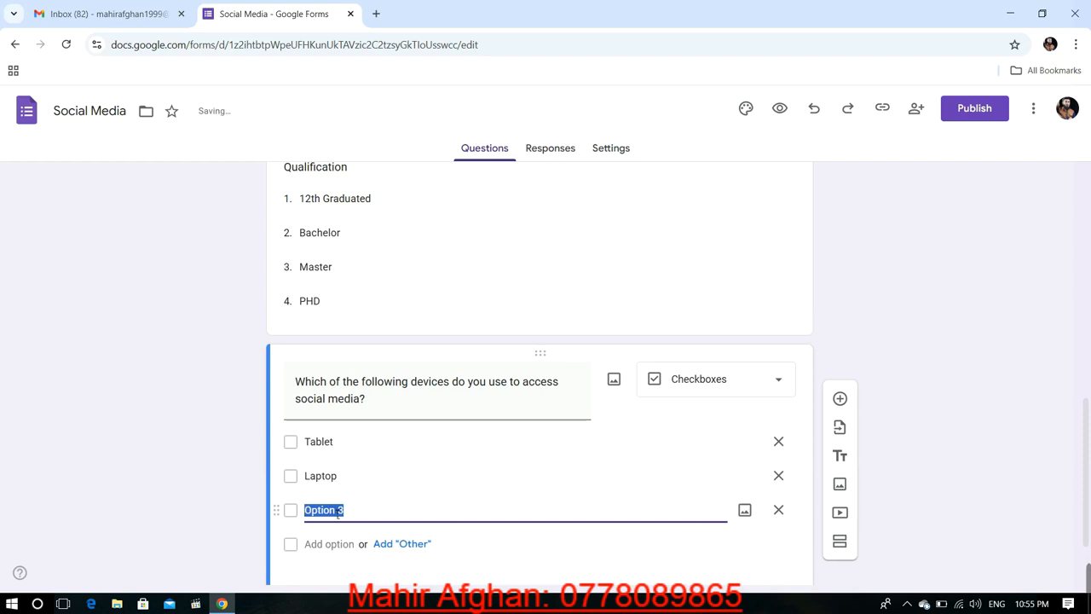
text(Smart Phone)
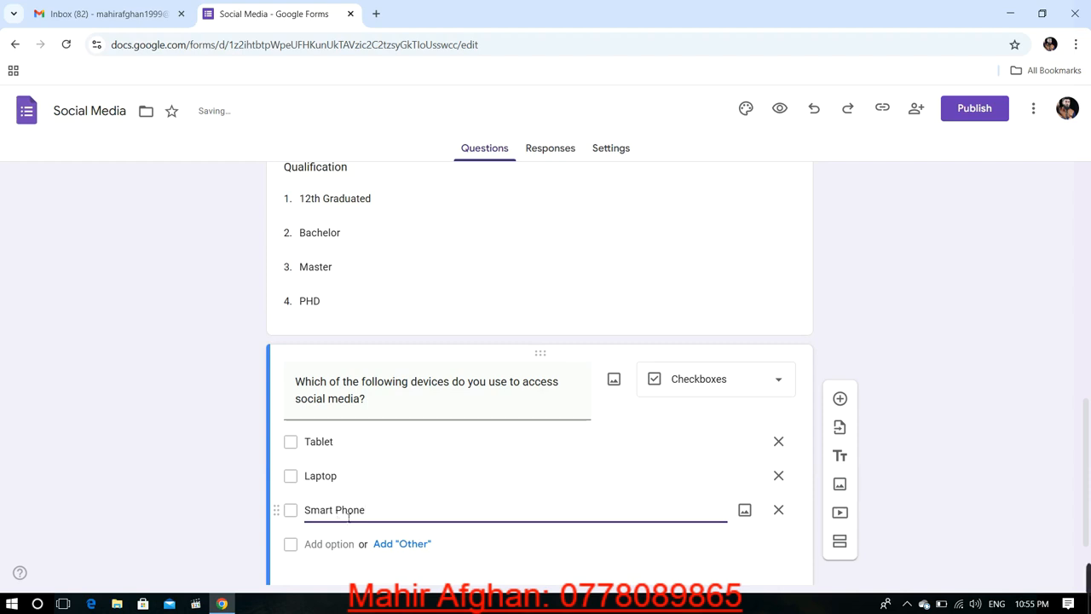
click(397, 544)
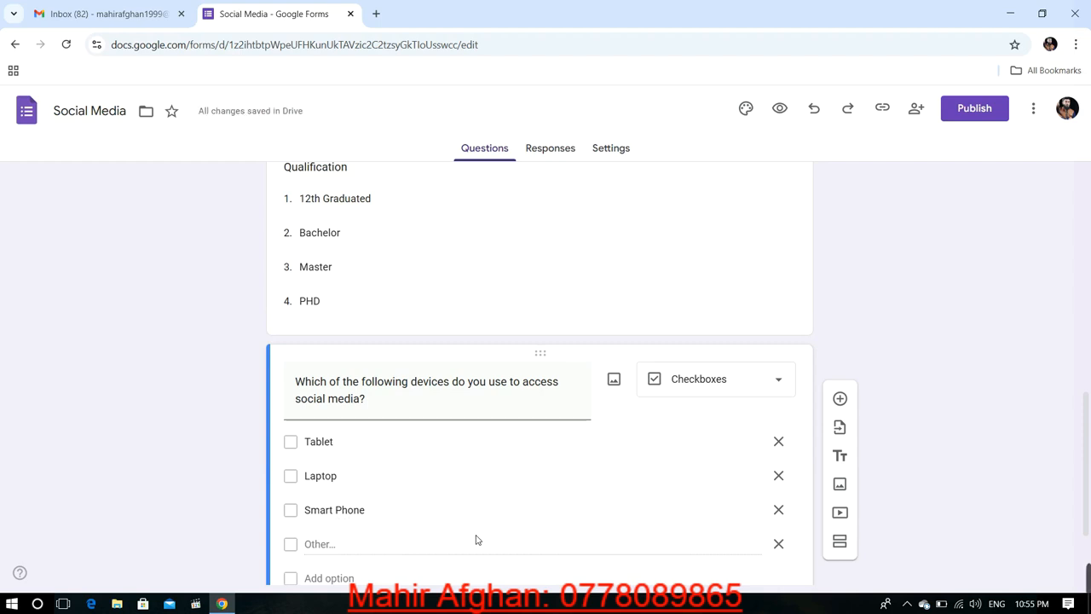
Add a question below the devices question that reads "How frequently do you use social media?" and set its type to Linear scale.
scroll(477, 539, down, 2)
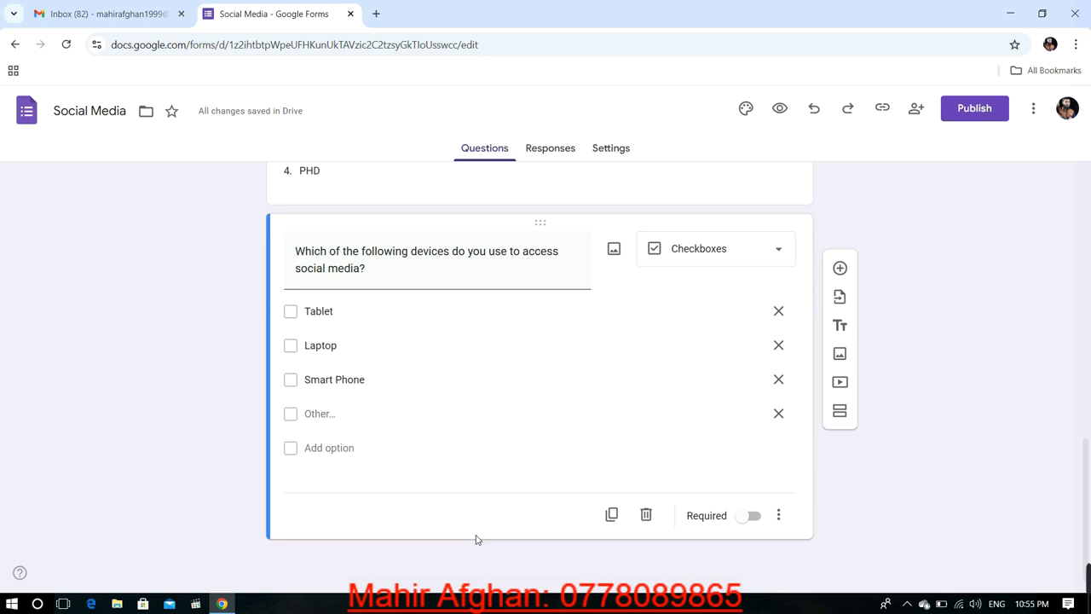
click(840, 269)
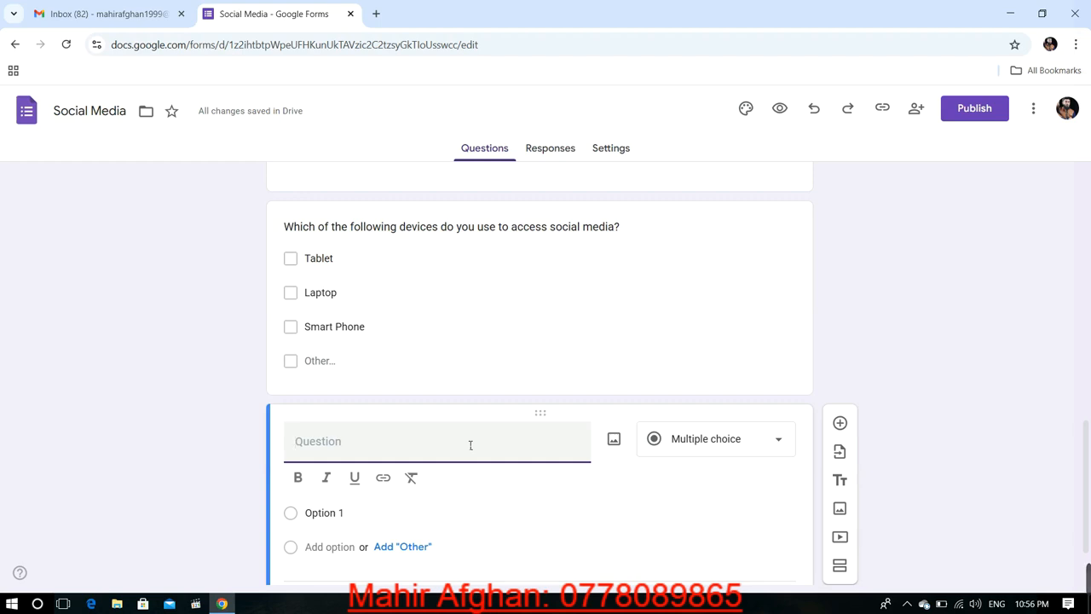
text(How fre)
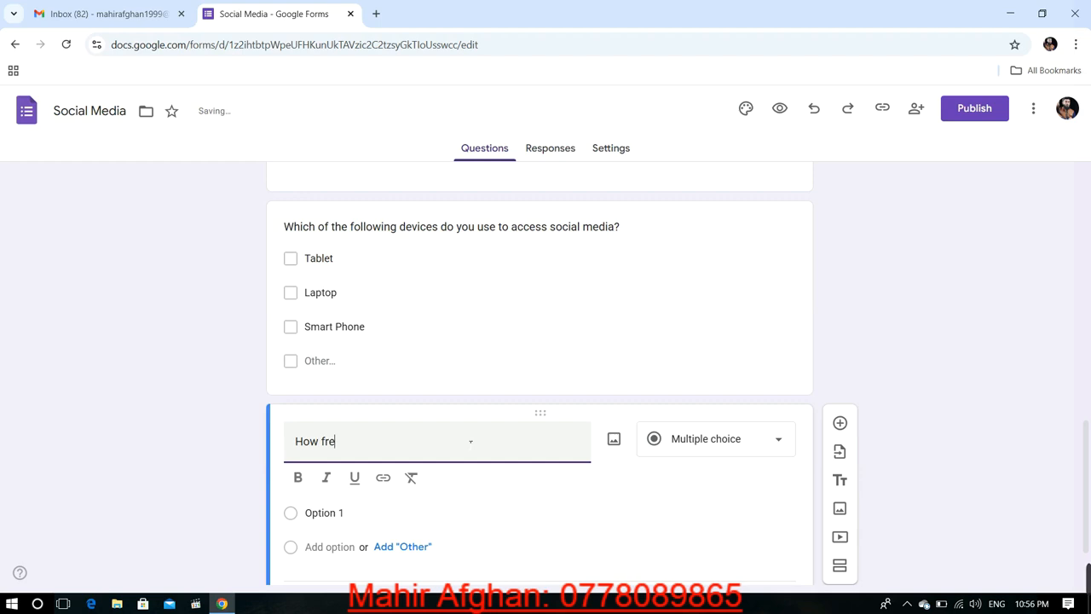
text(quently)
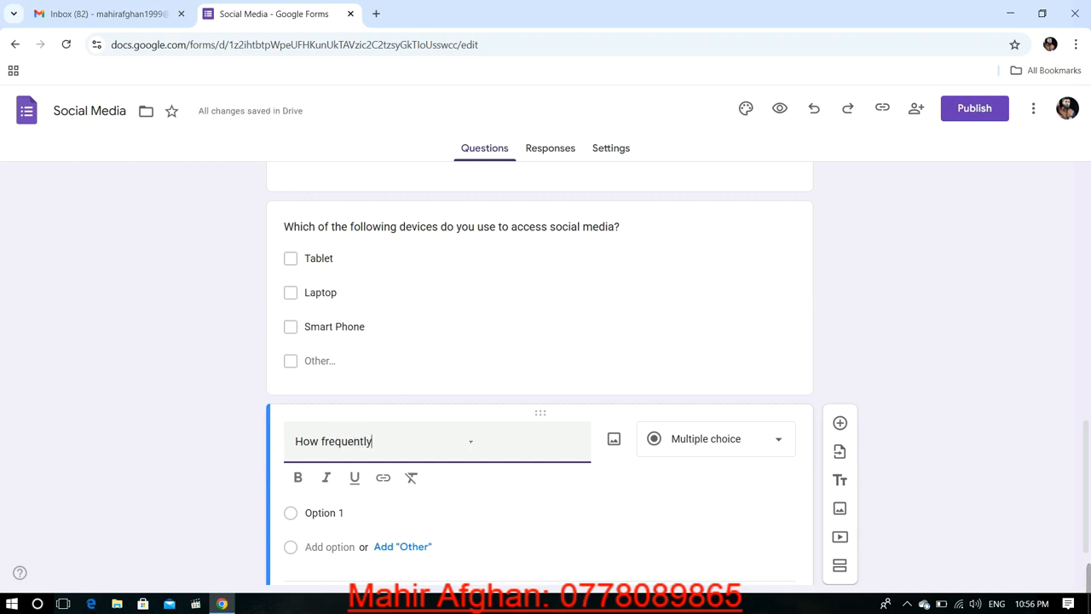
text( do yo)
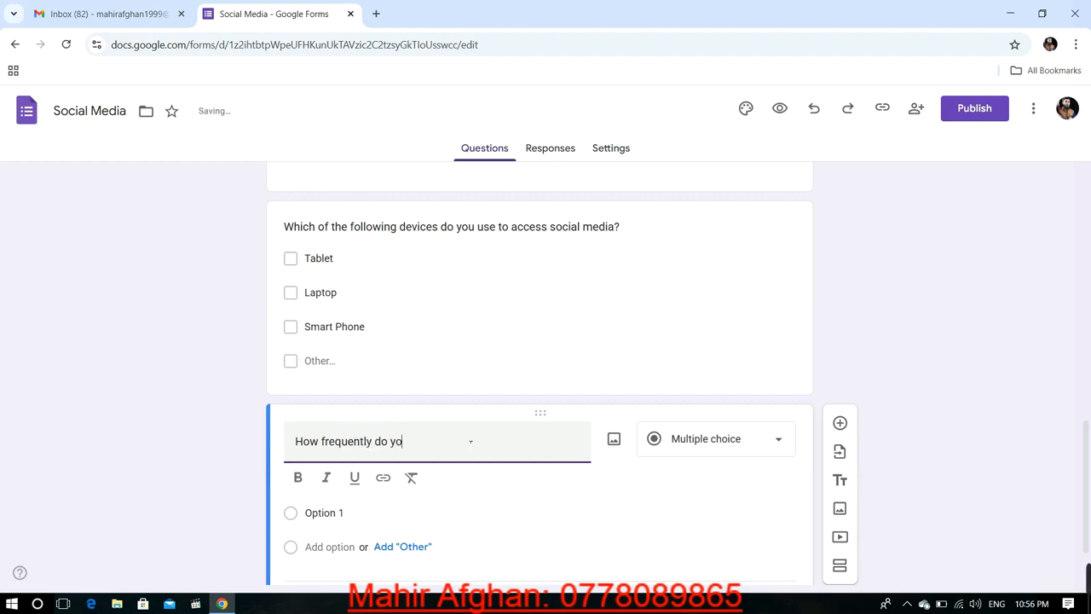
text(u use social media?)
click(779, 440)
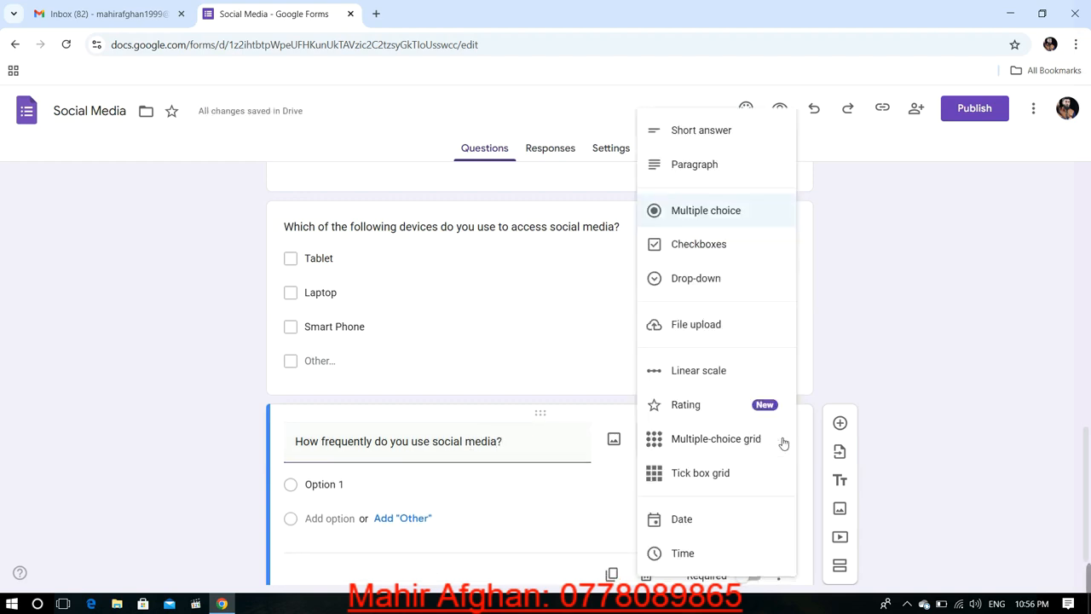
click(716, 375)
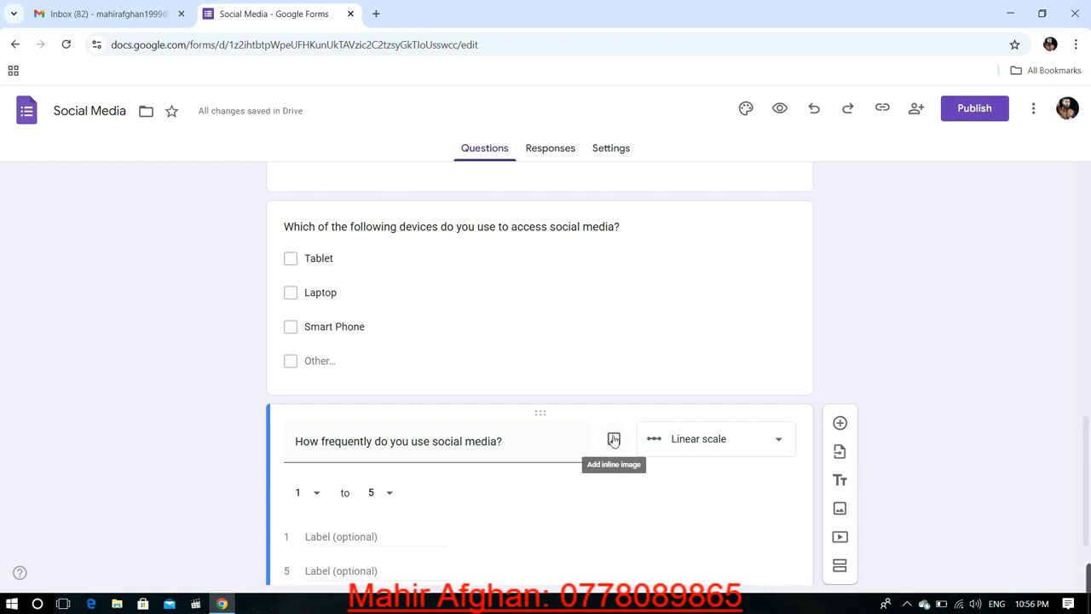
Label the linear scale's value 1 "Very rarely" and its value 5 "very Frequently".
click(362, 537)
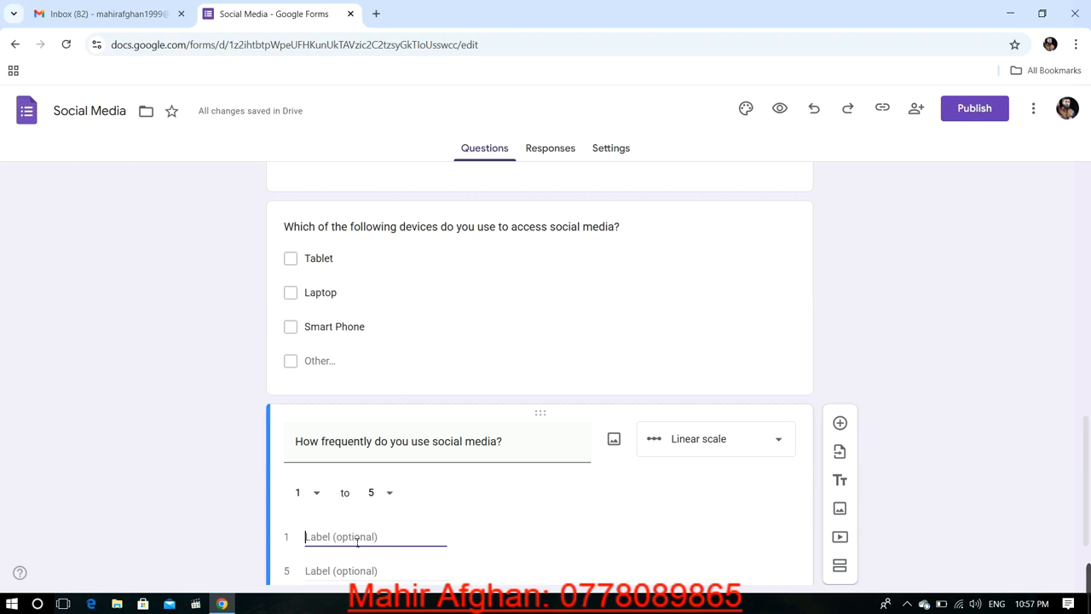
text(Very )
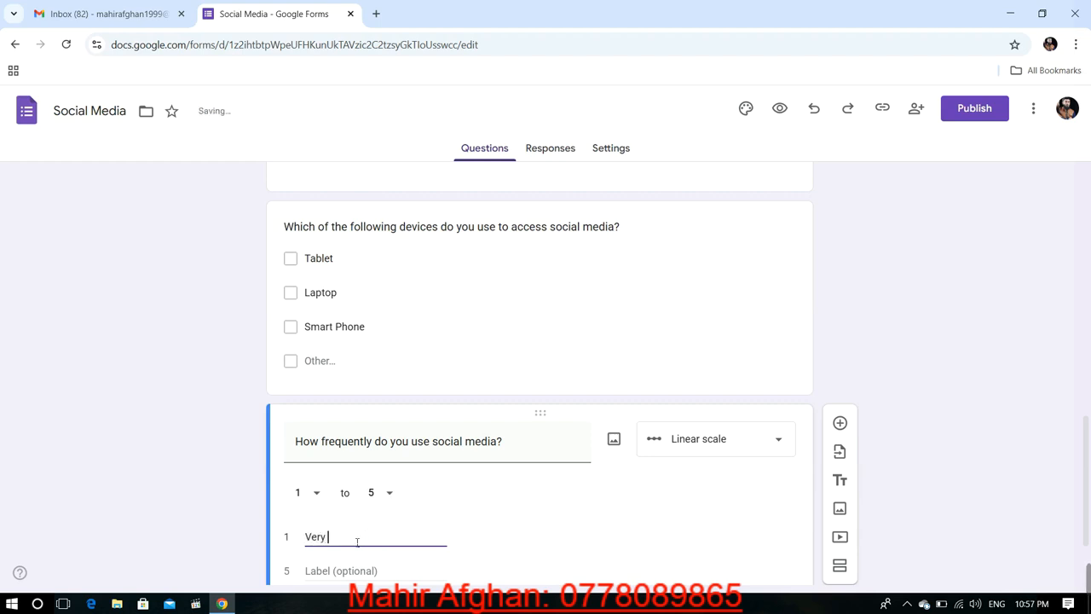
text(rarely)
click(350, 573)
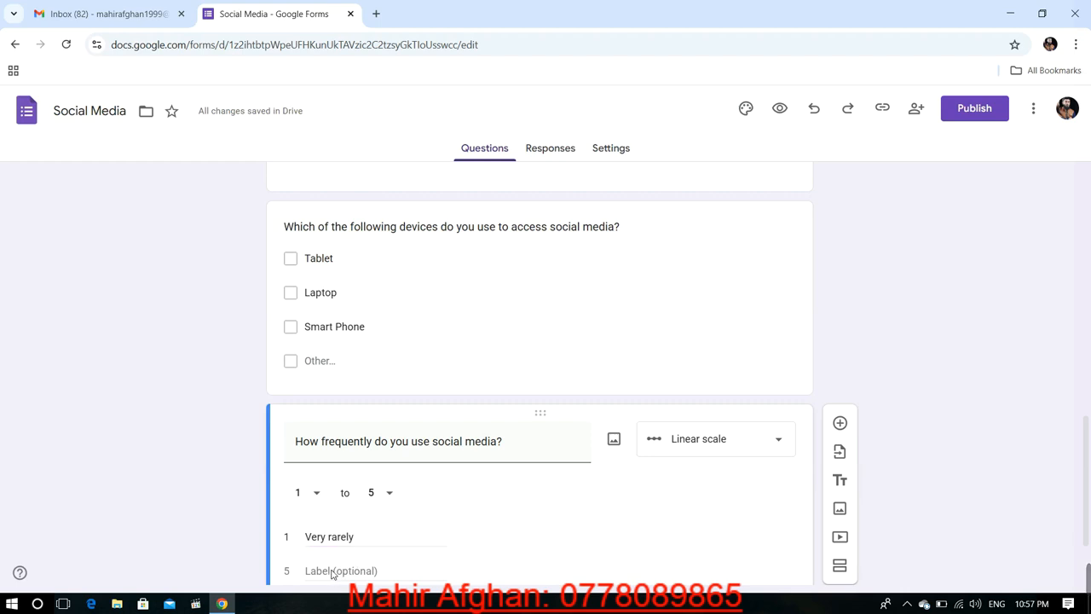
scroll(531, 546, down, 2)
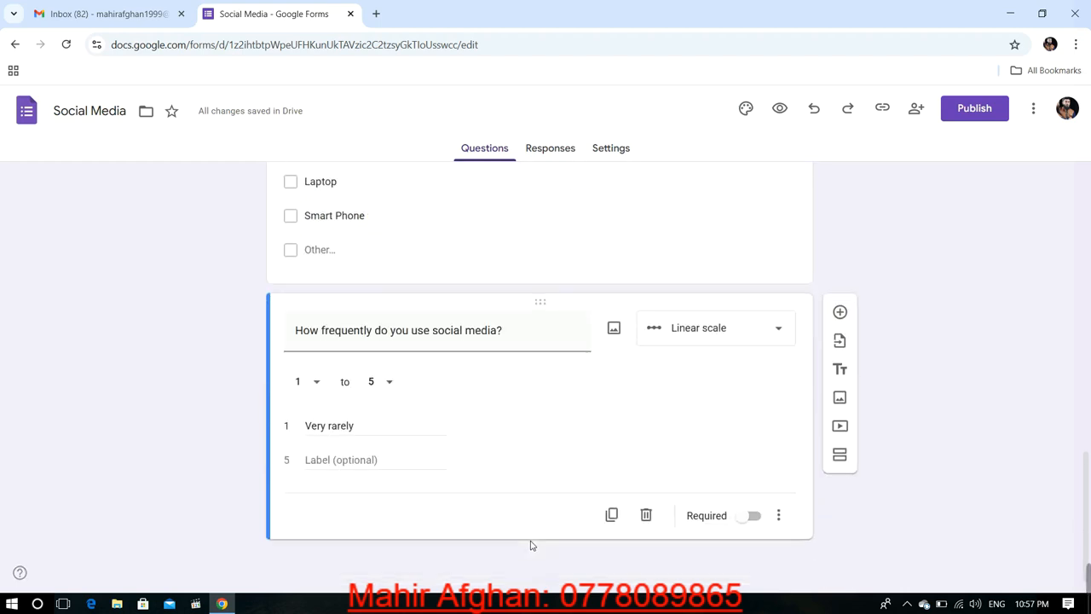
click(368, 465)
text(very)
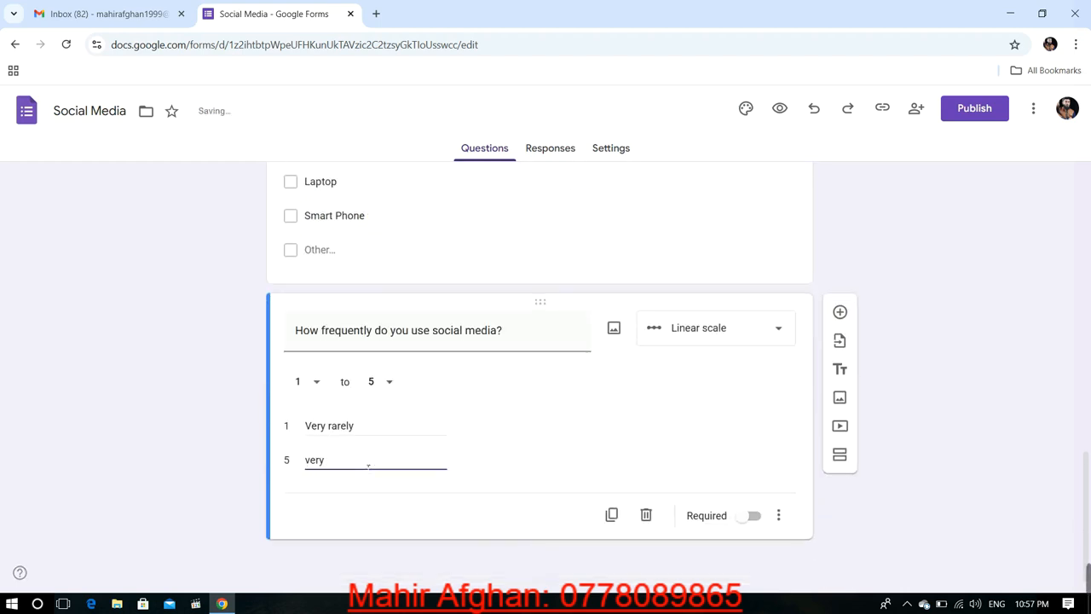
text( Frequently)
click(391, 386)
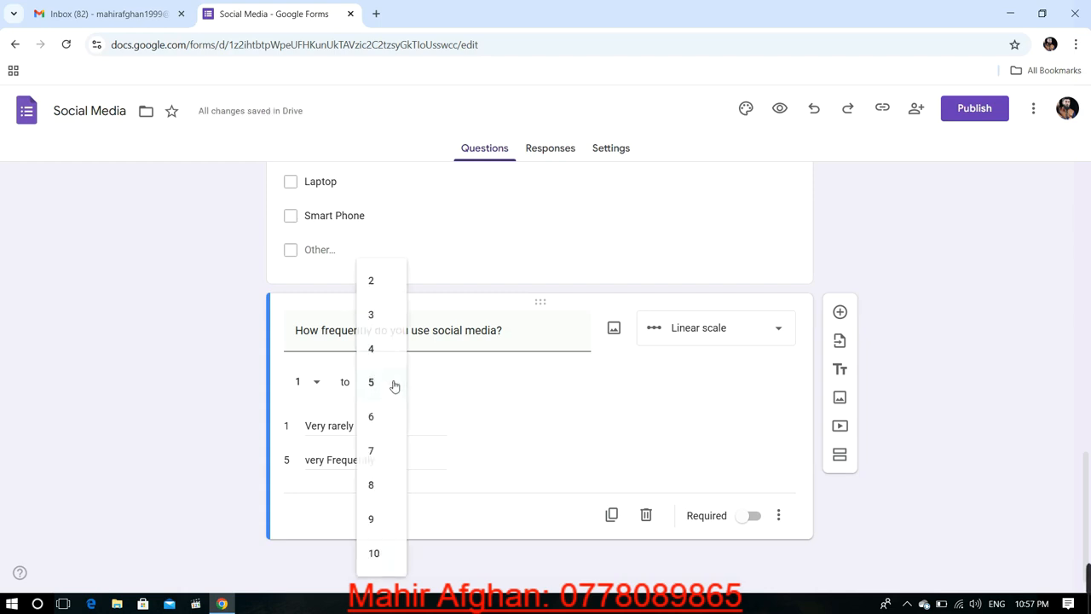
click(431, 384)
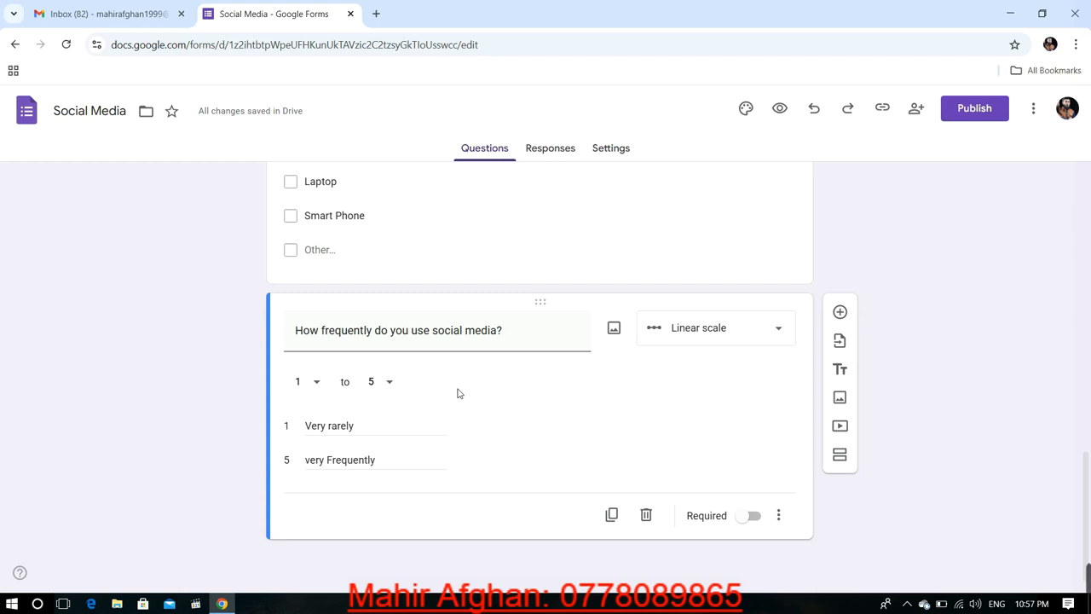
click(785, 333)
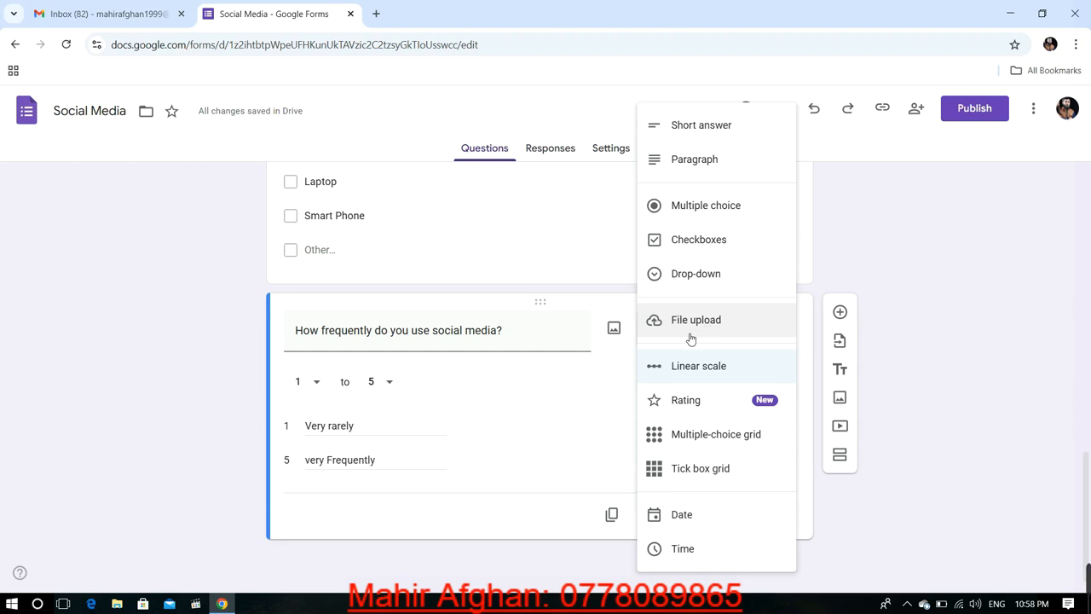
click(552, 403)
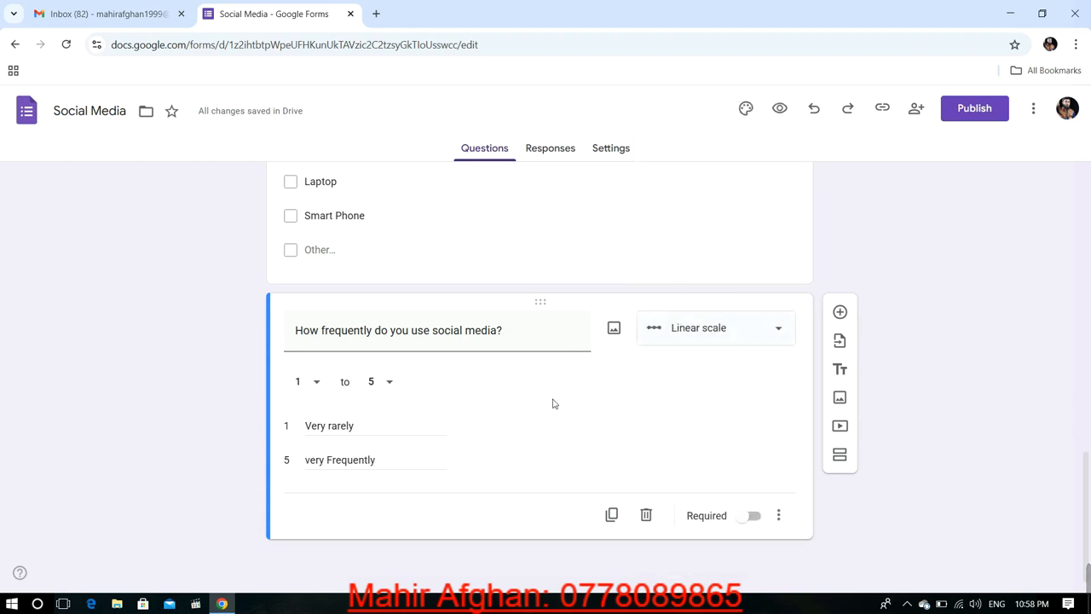
Add a new question titled "upload you photo" below the social media frequency question.
click(840, 312)
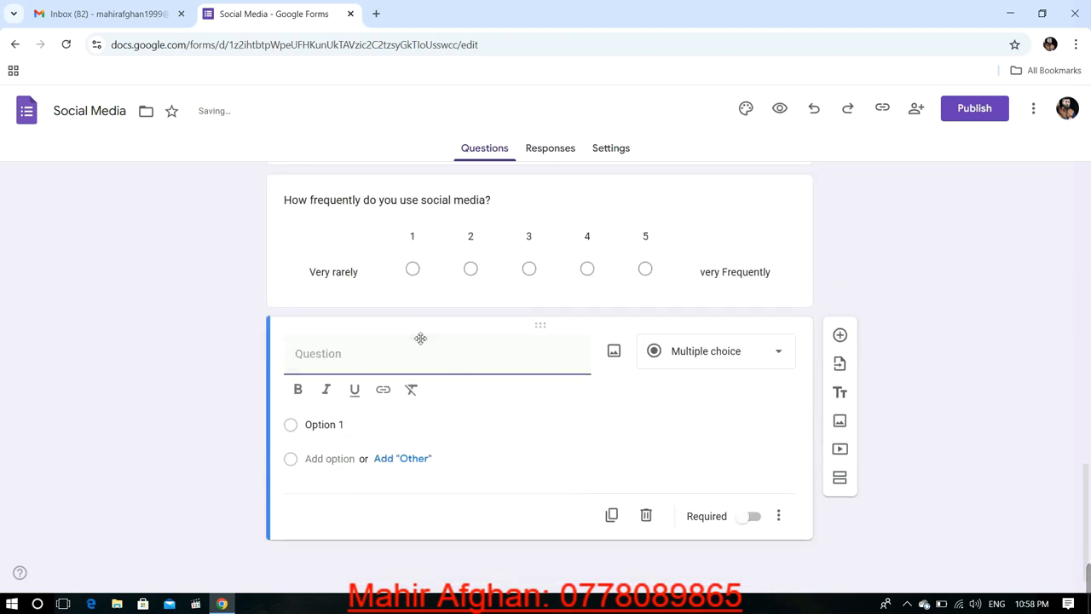
text(up)
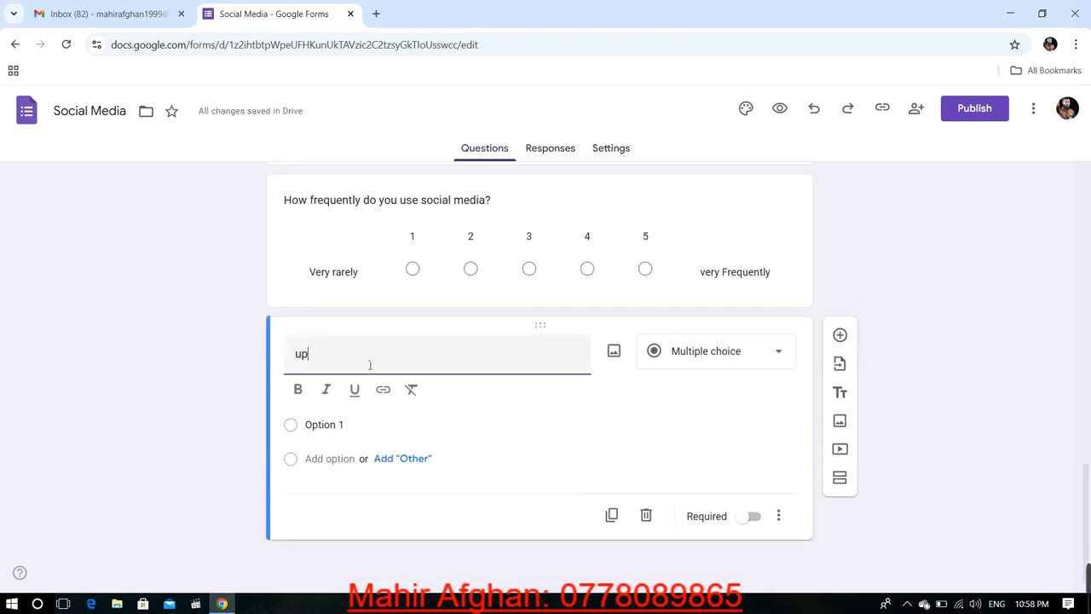
text(load you photo)
Set the photo question's type to File upload and agree to let respondents upload files to Drive.
click(782, 362)
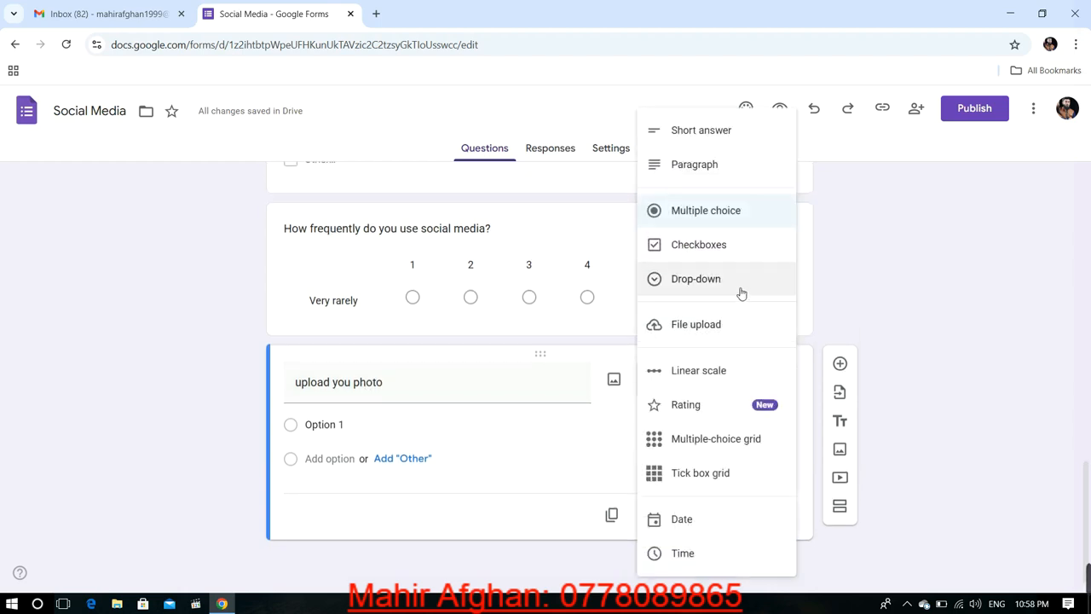
click(737, 291)
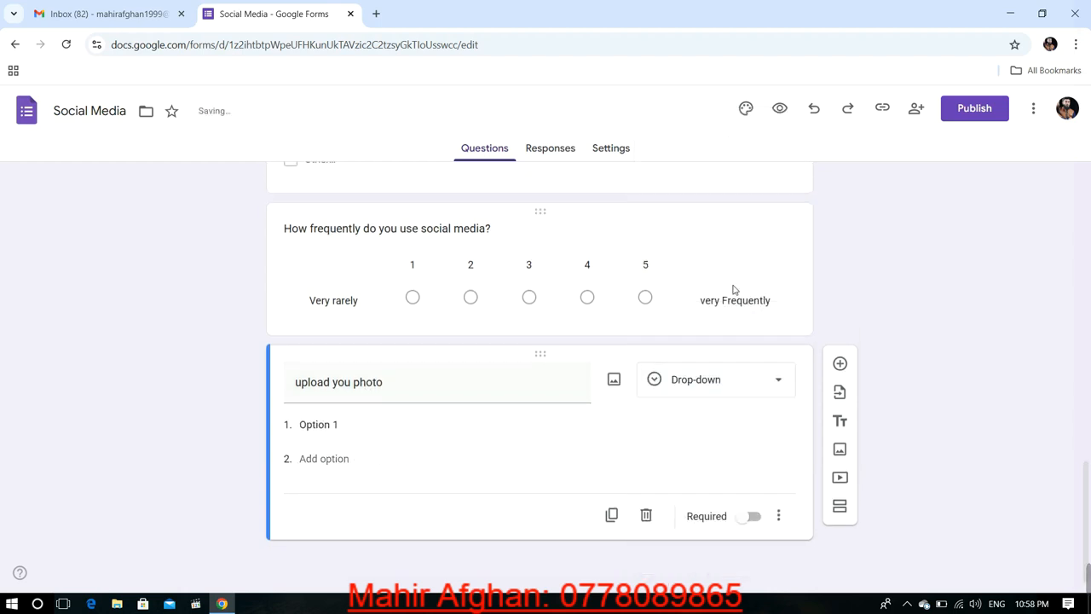
click(780, 377)
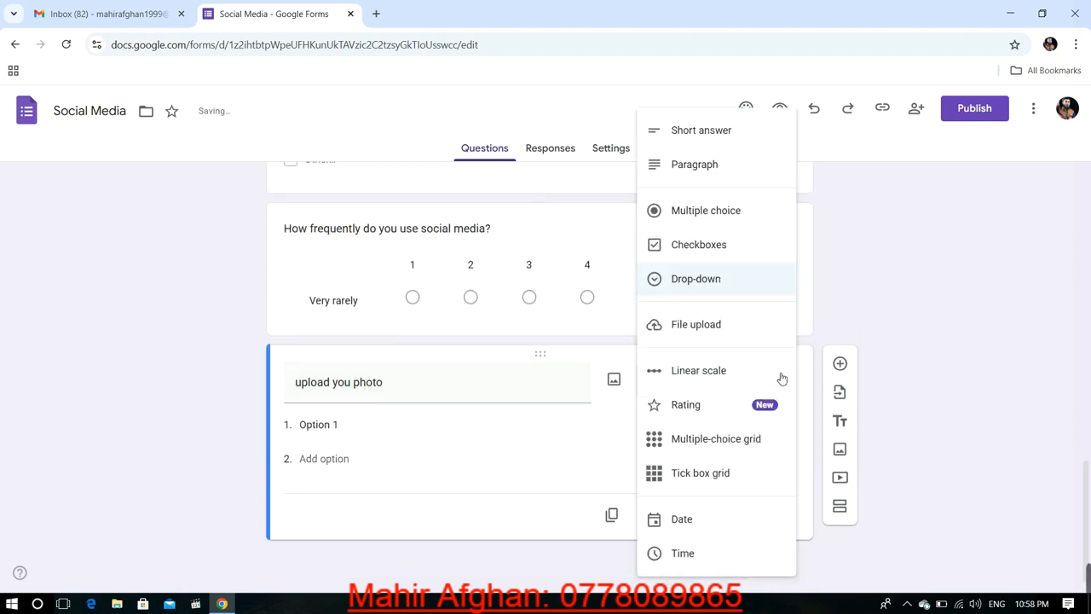
click(731, 327)
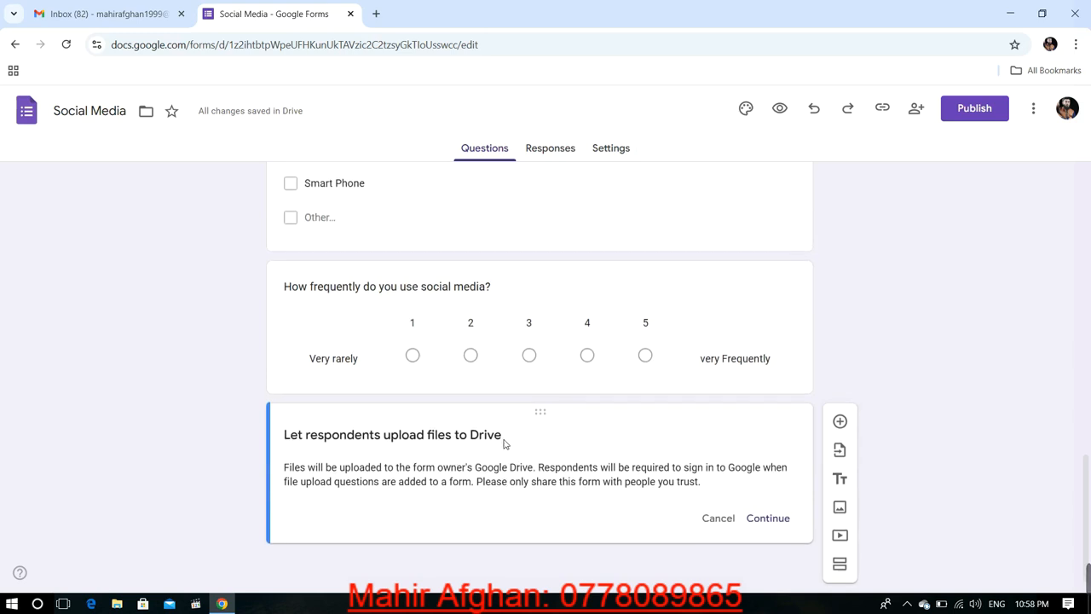
scroll(503, 443, up, 4)
scroll(504, 443, down, 4)
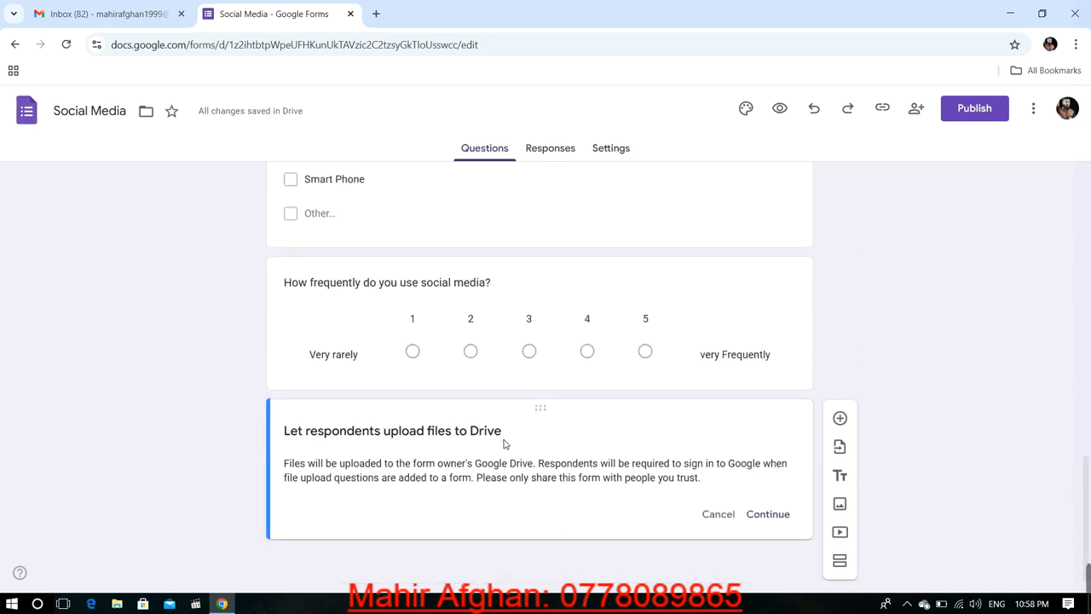
mouse_move(1086, 579)
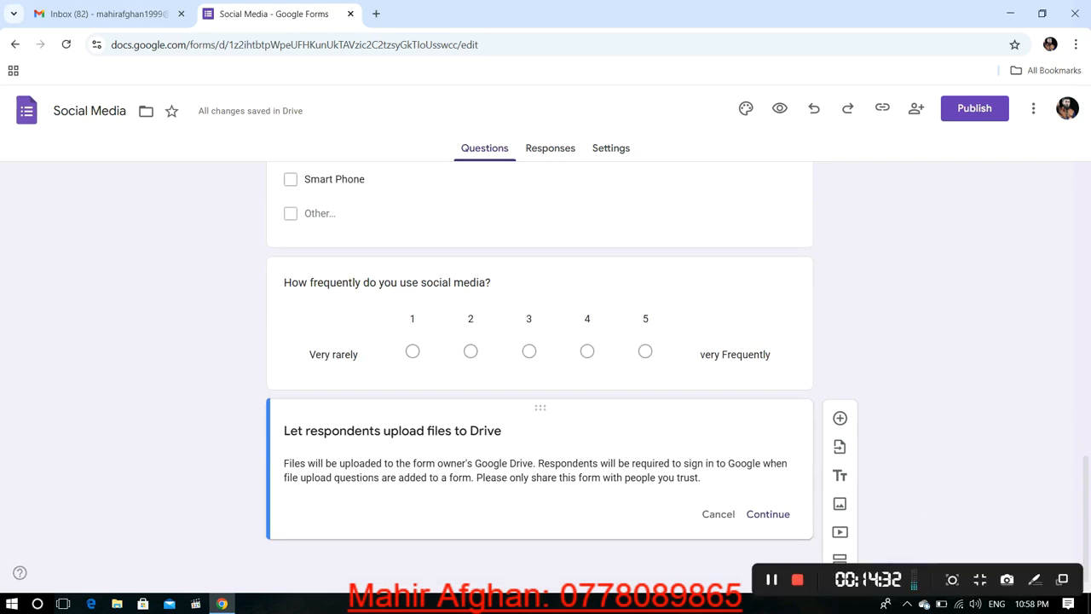
click(779, 517)
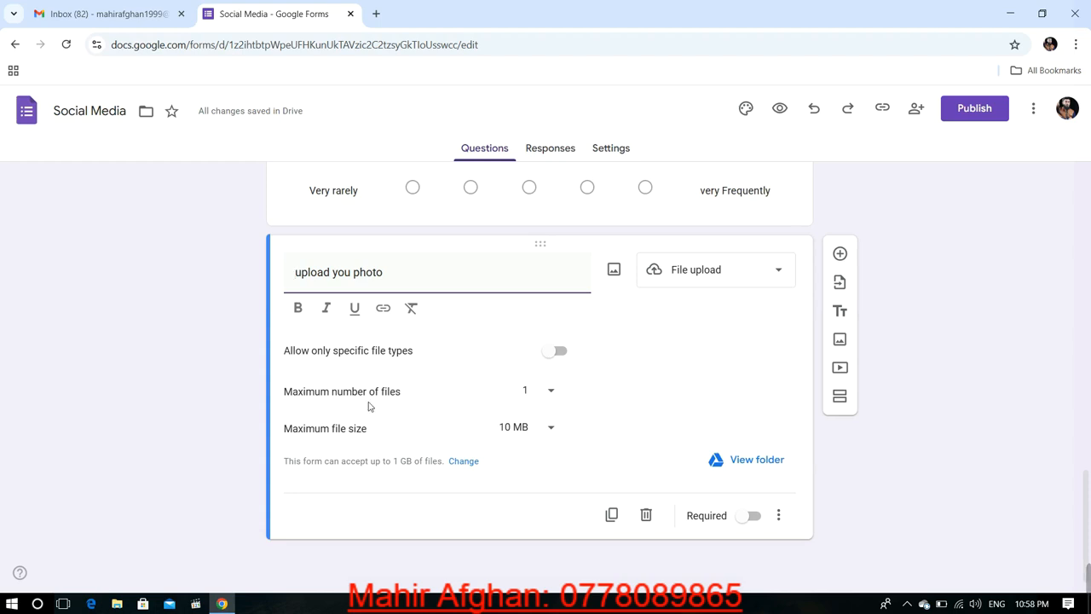
Set the photo question's maximum number of files to 5 and allow only the Image file type.
click(550, 391)
click(537, 419)
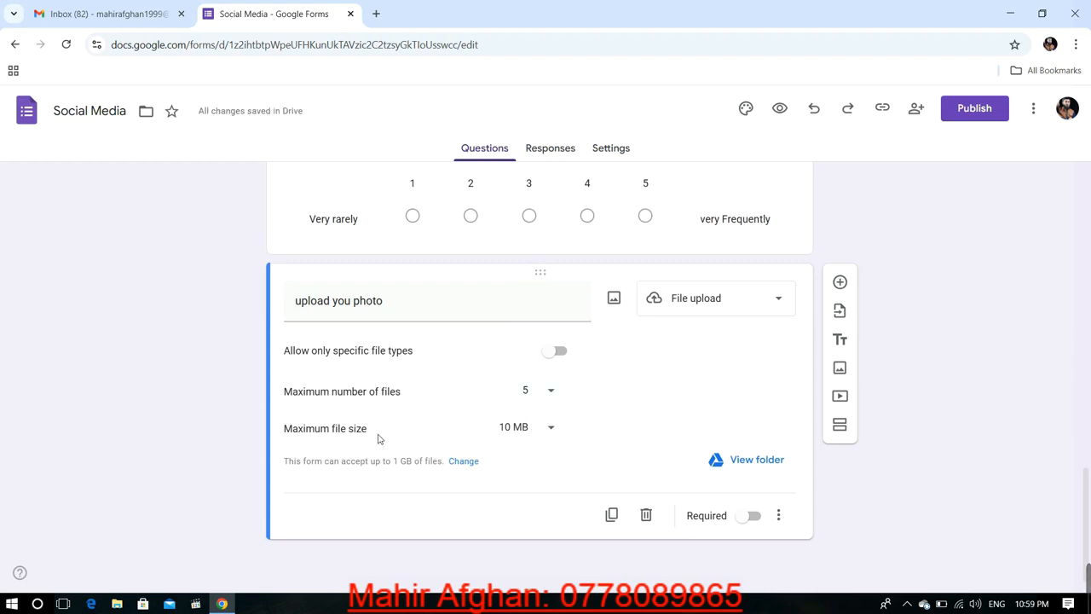
click(559, 352)
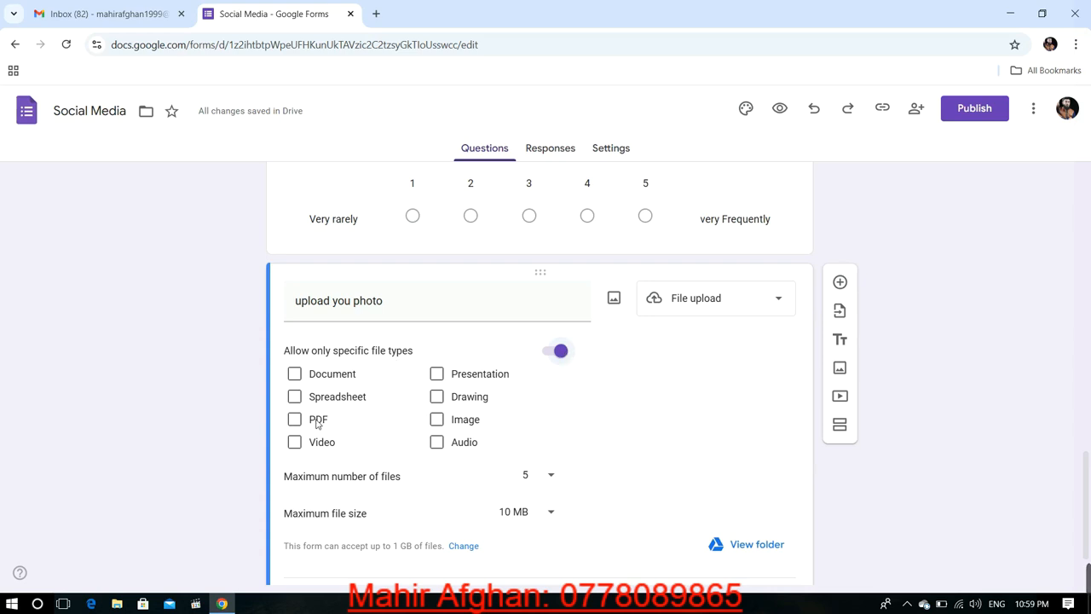
click(447, 426)
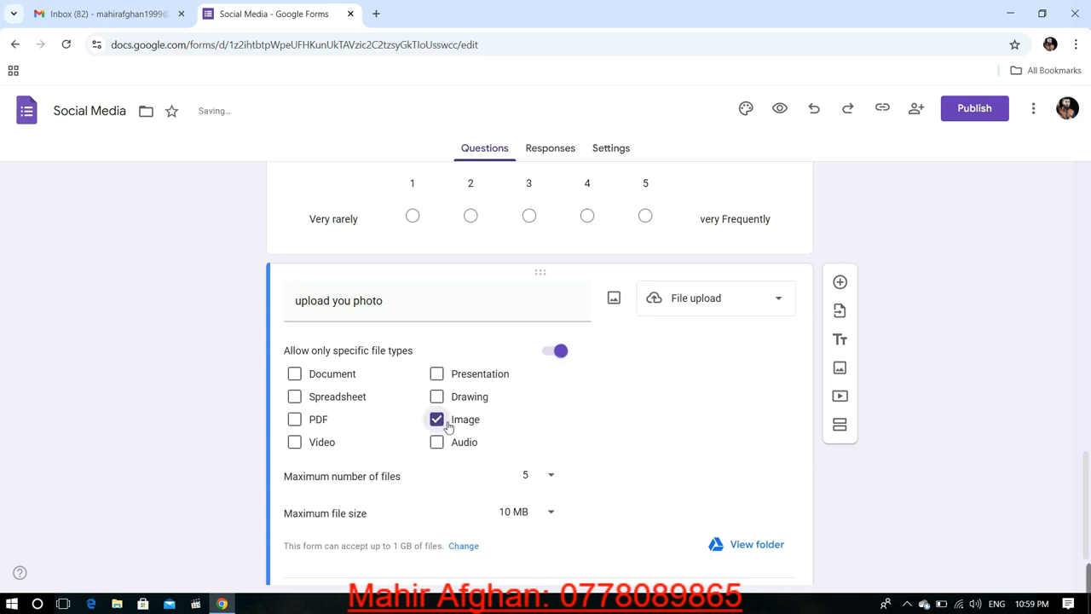
Preview the form and look through its questions down to the photo upload question.
scroll(571, 455, down, 1)
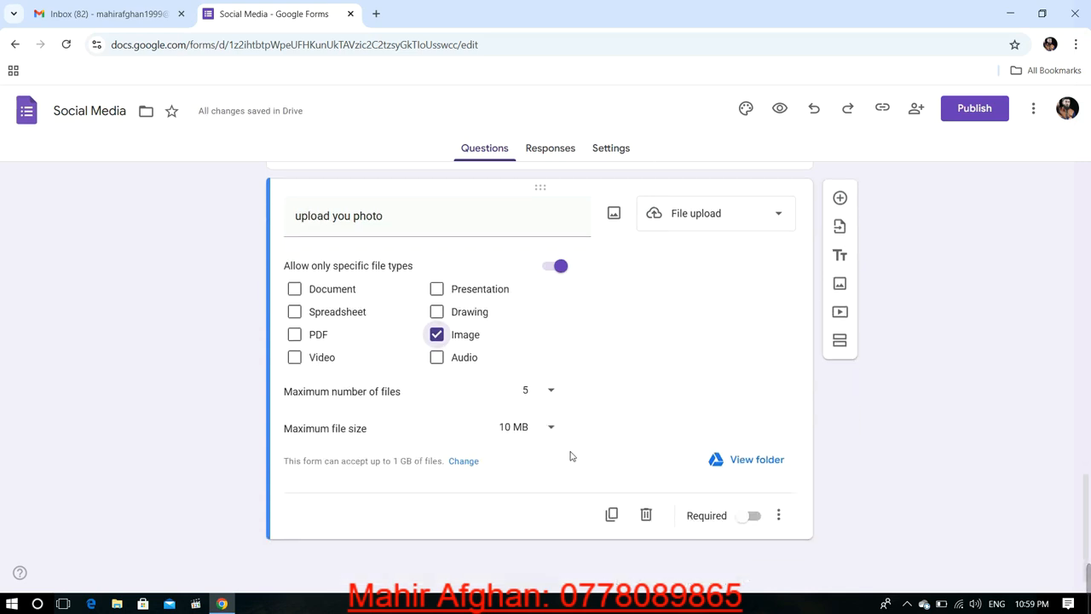
scroll(571, 456, up, 10)
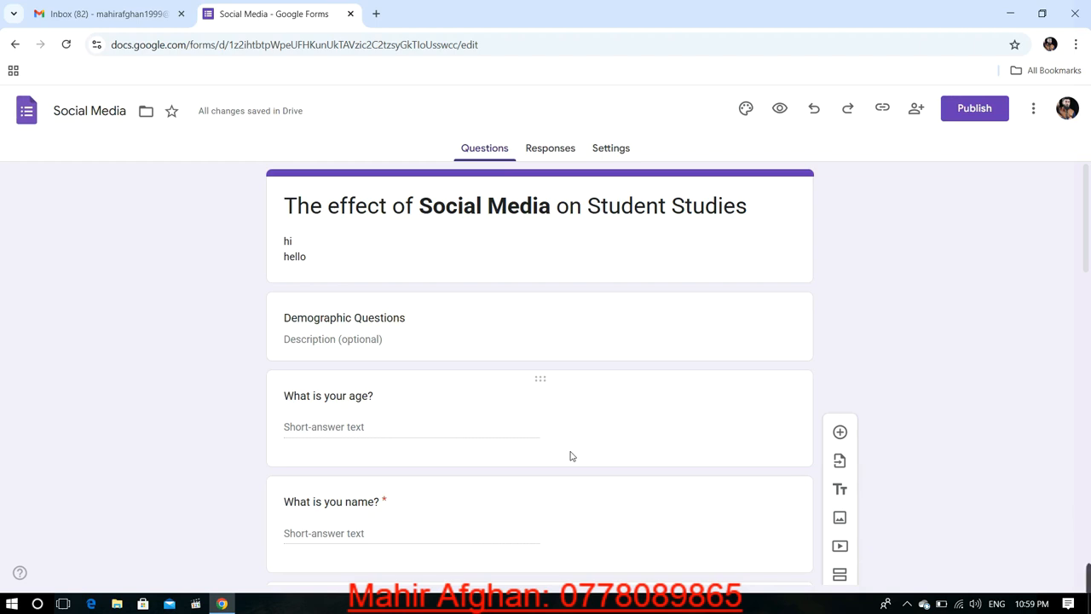
click(782, 111)
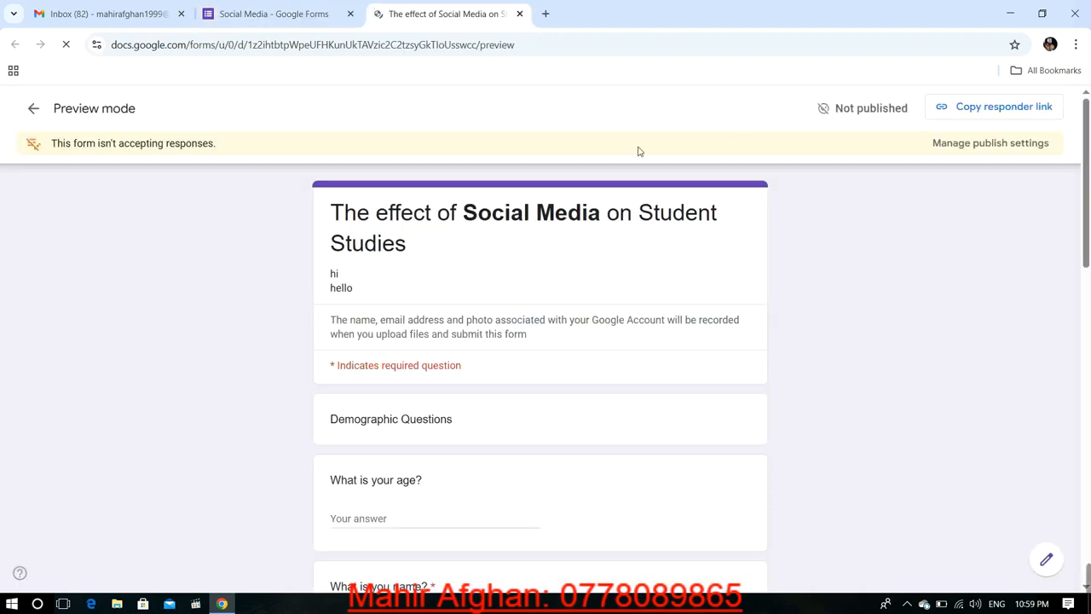
scroll(581, 239, down, 4)
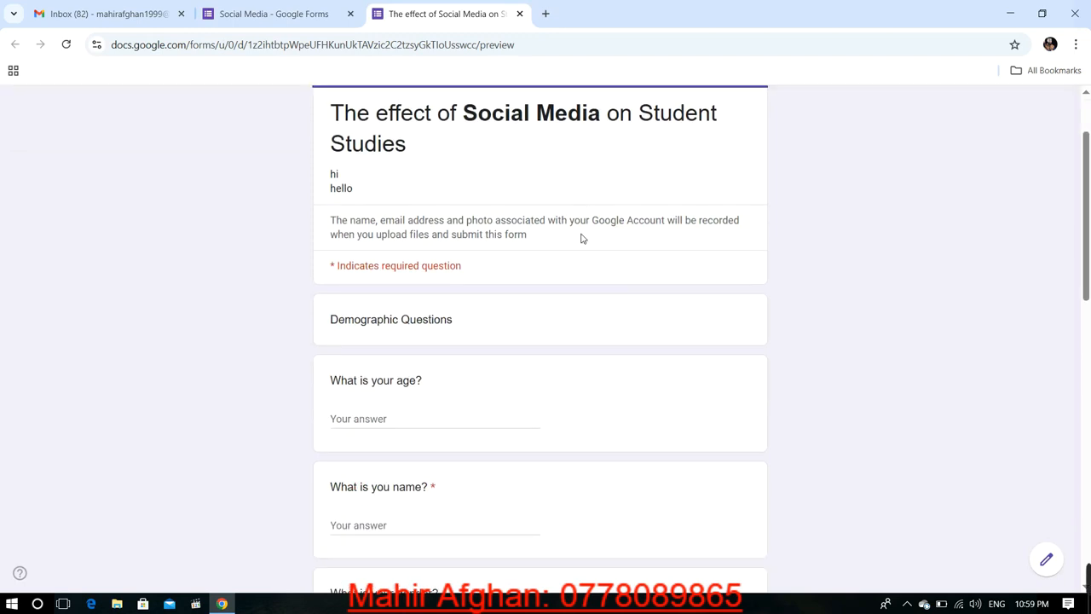
scroll(582, 239, down, 3)
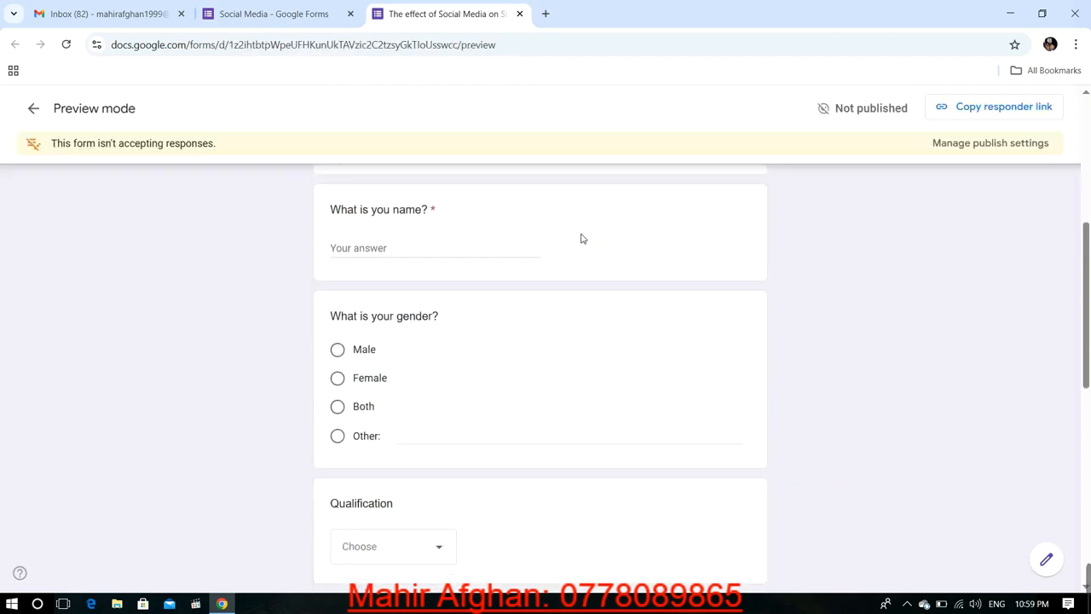
scroll(581, 239, down, 5)
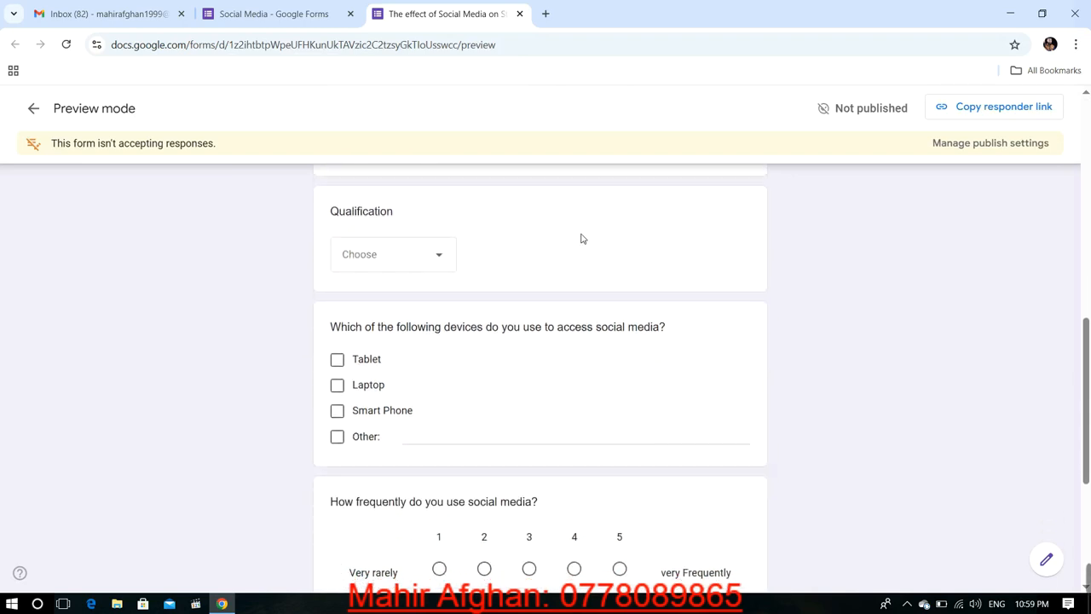
scroll(581, 238, up, 2)
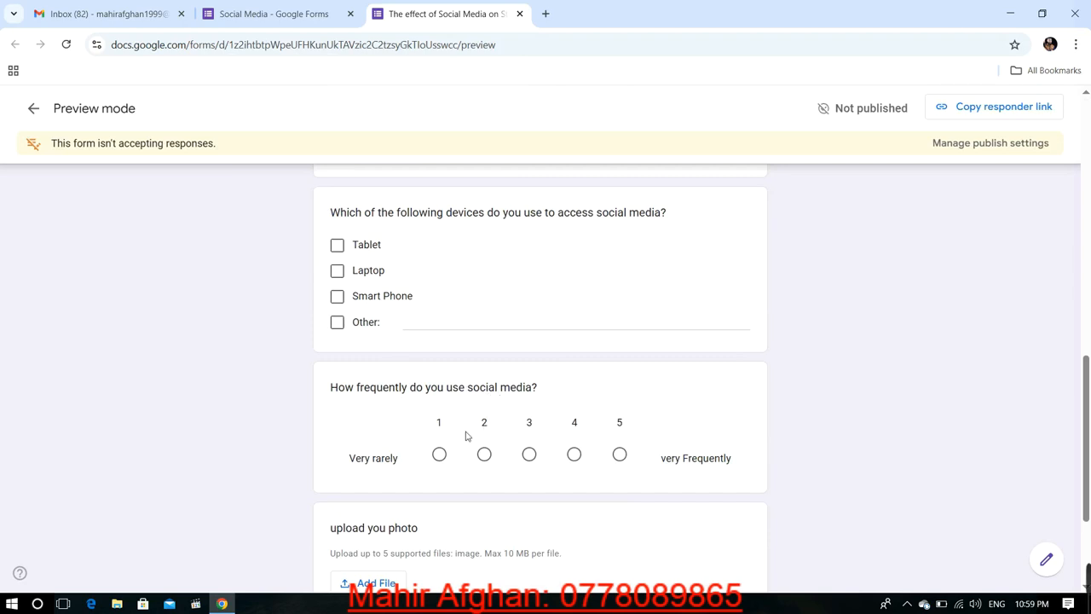
Try the ratings 1, 2, 3 and 5 on the preview's social media frequency scale, and return to the form editor.
click(440, 457)
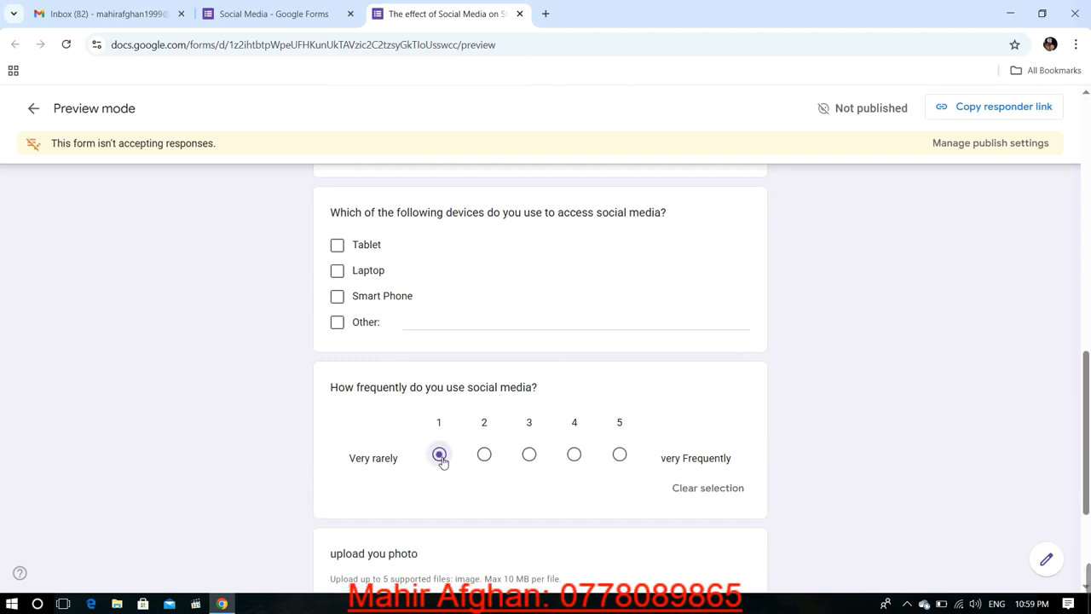
click(485, 458)
click(530, 463)
click(622, 457)
click(293, 16)
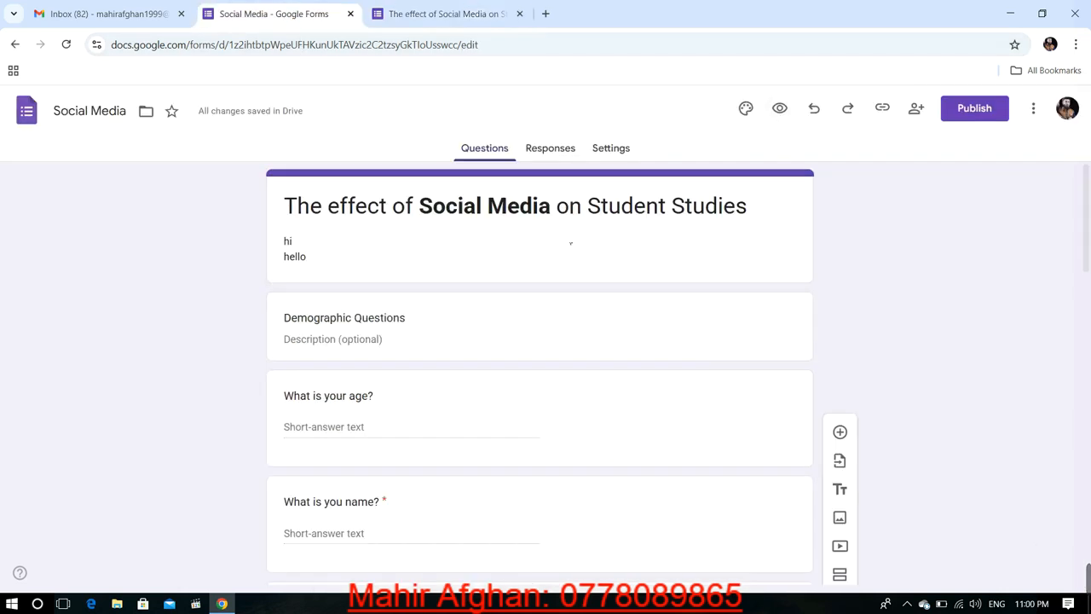
Insert "CMOS inside of PCH.PNG" from the Devices\Motherboard folder on drive D below the form's title, and delete the image item again.
scroll(570, 243, down, 2)
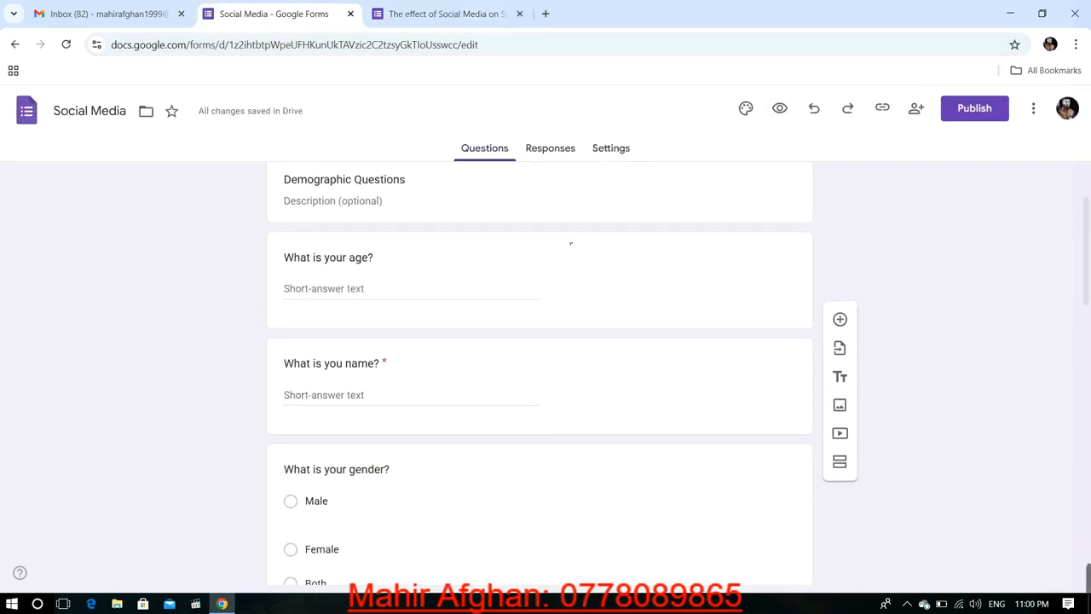
scroll(567, 246, up, 1)
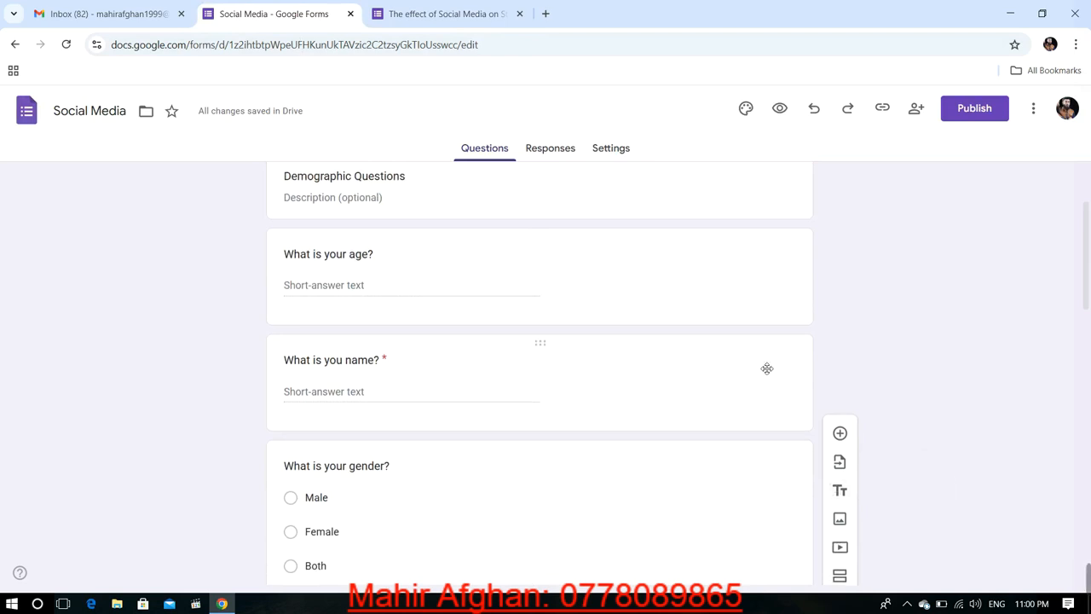
scroll(764, 368, up, 2)
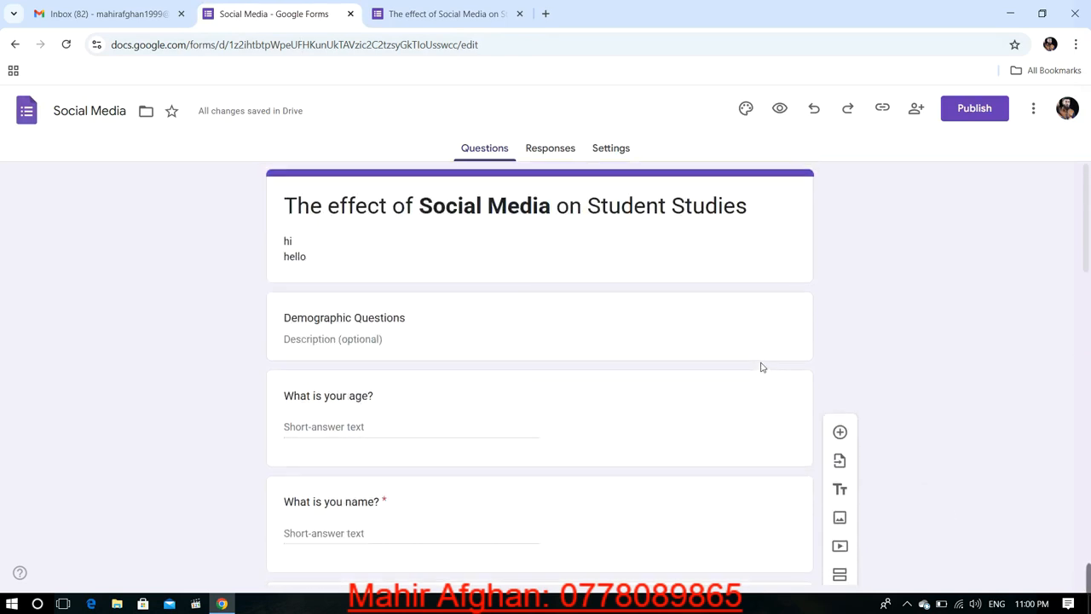
click(795, 193)
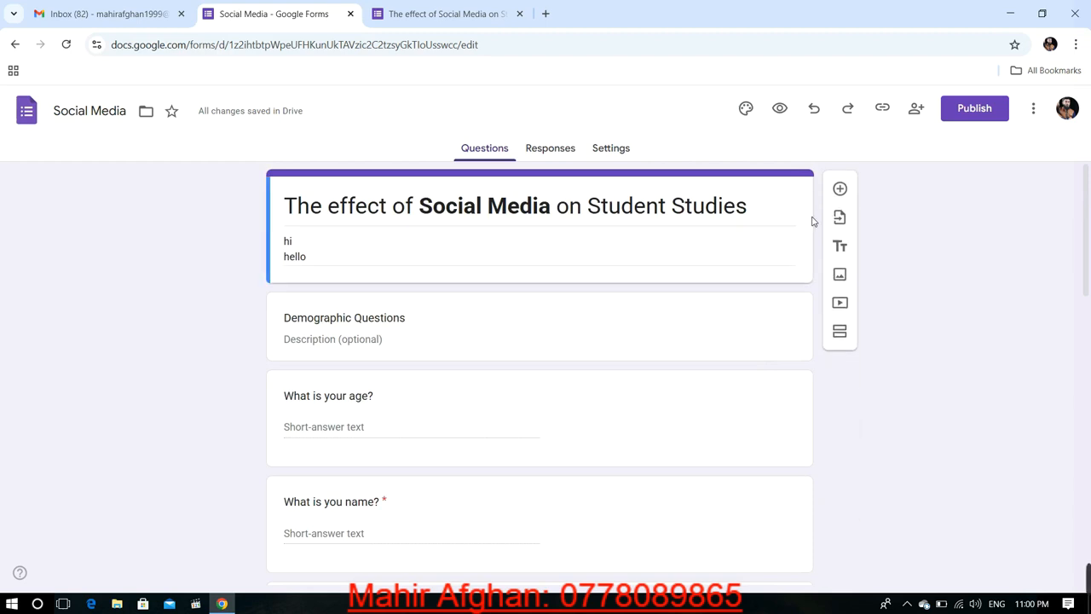
click(840, 275)
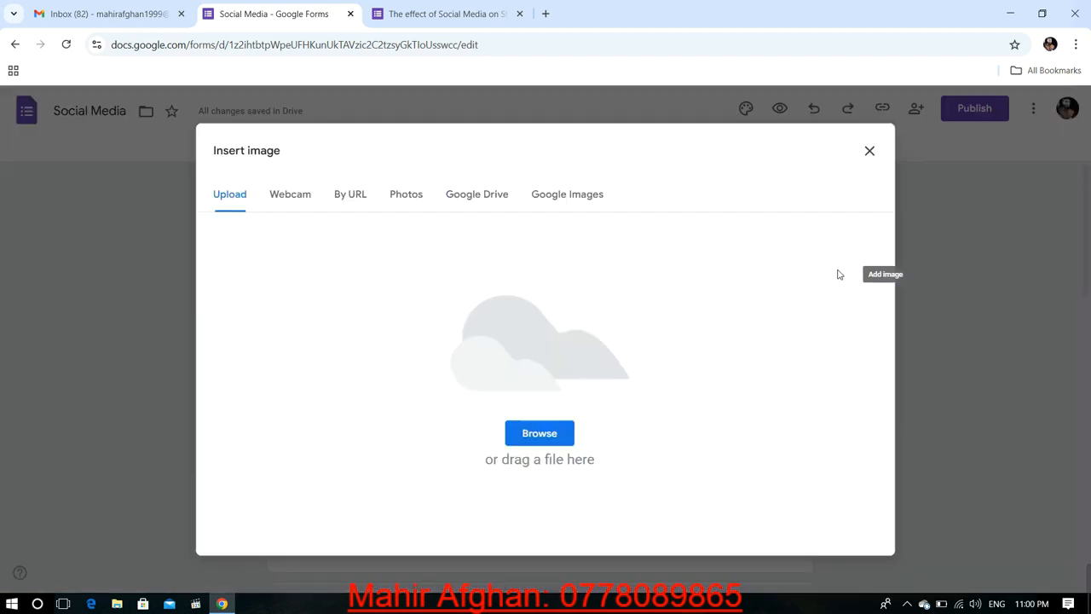
click(540, 433)
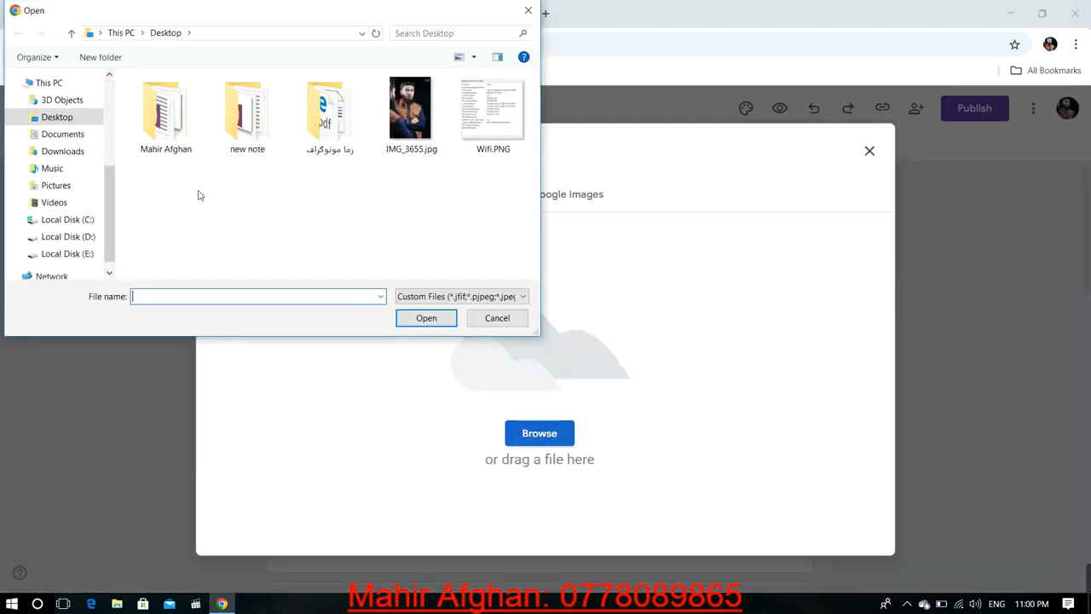
click(68, 237)
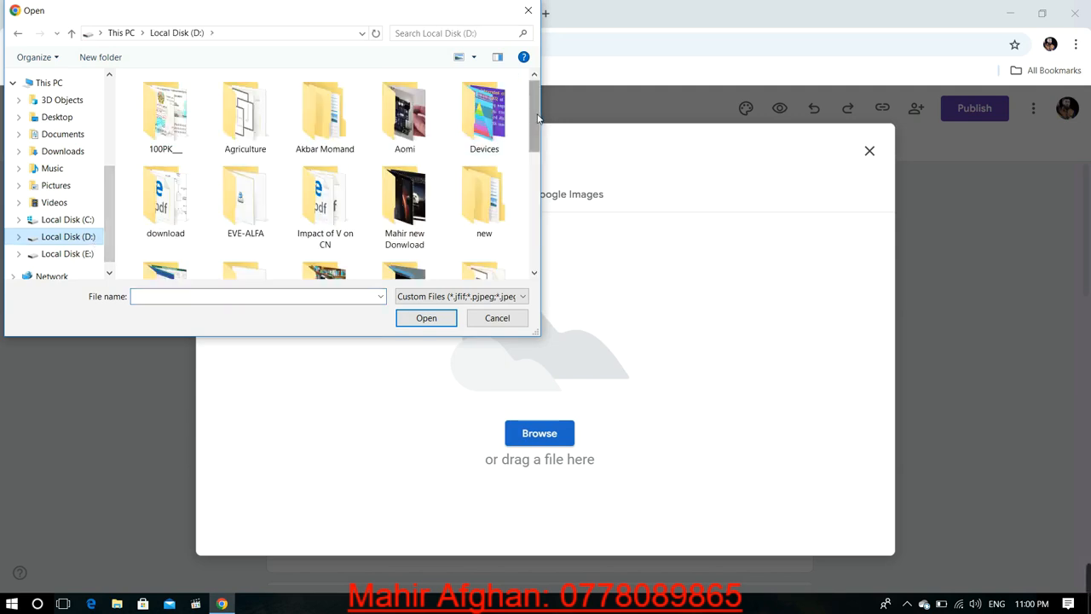
double_click(488, 118)
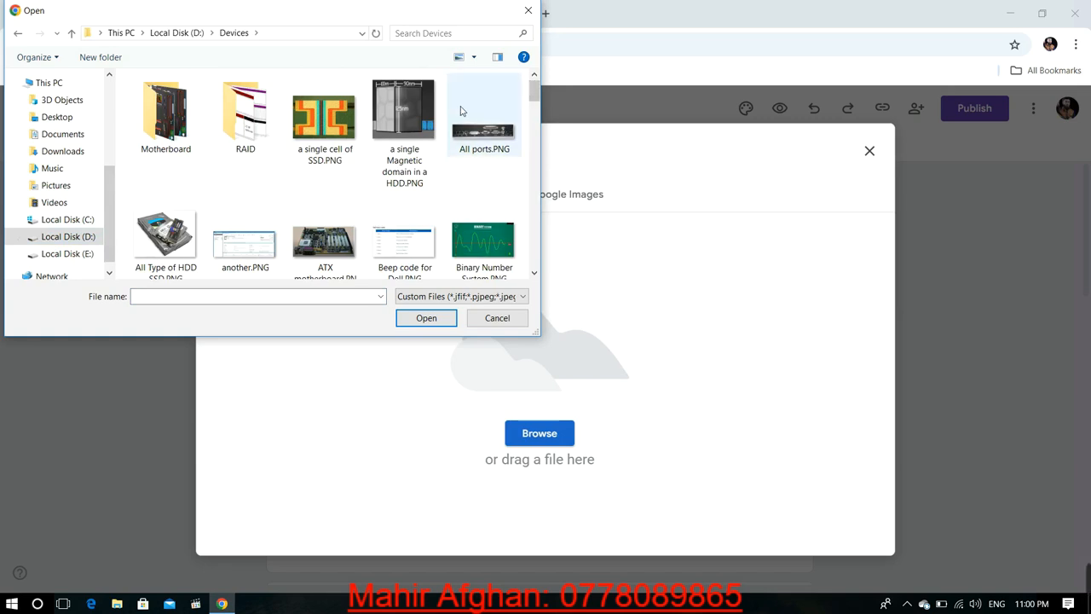
double_click(182, 130)
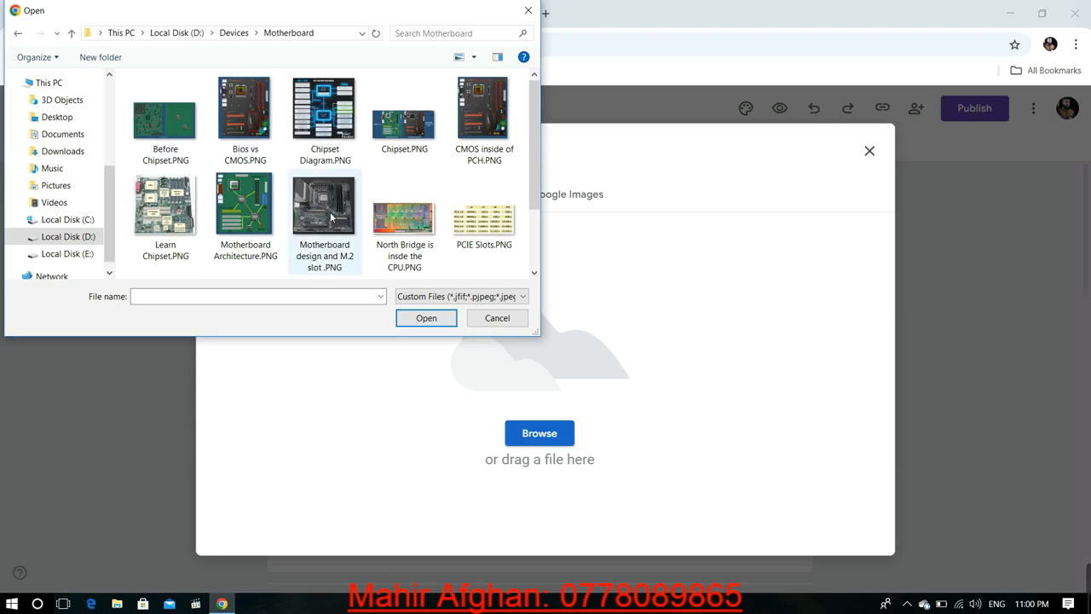
double_click(464, 130)
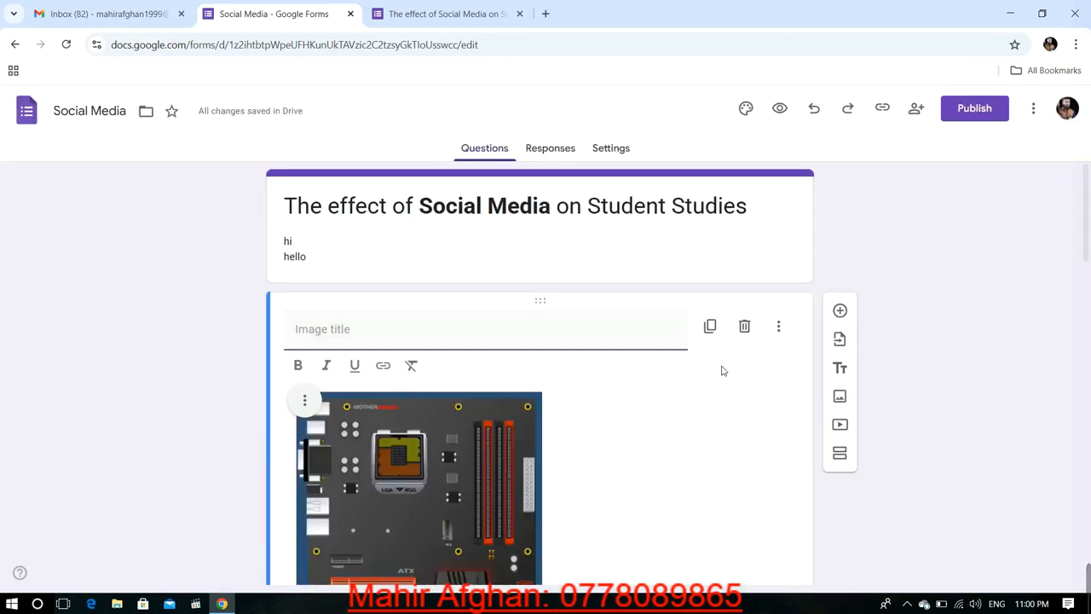
click(744, 327)
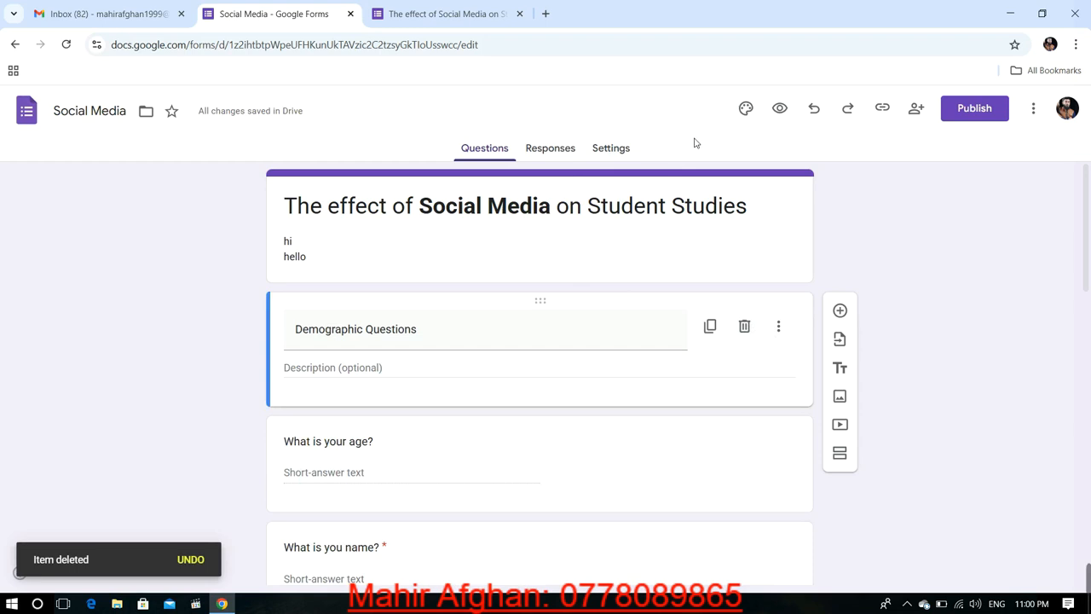
Set the theme's header to the first Work and School image, the dark blue one with light streaks.
click(747, 109)
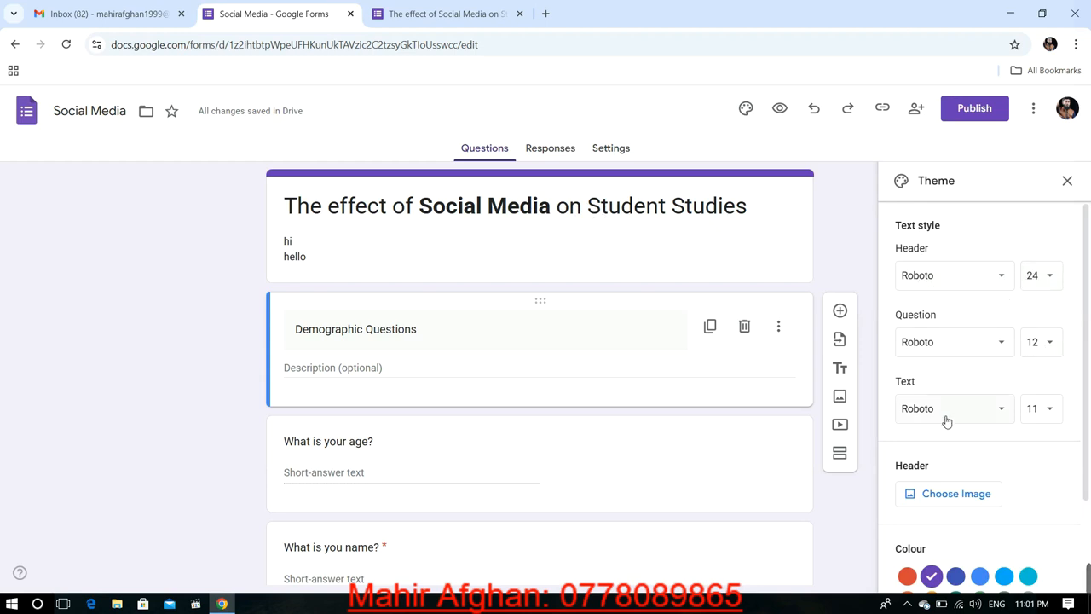
scroll(946, 421, down, 2)
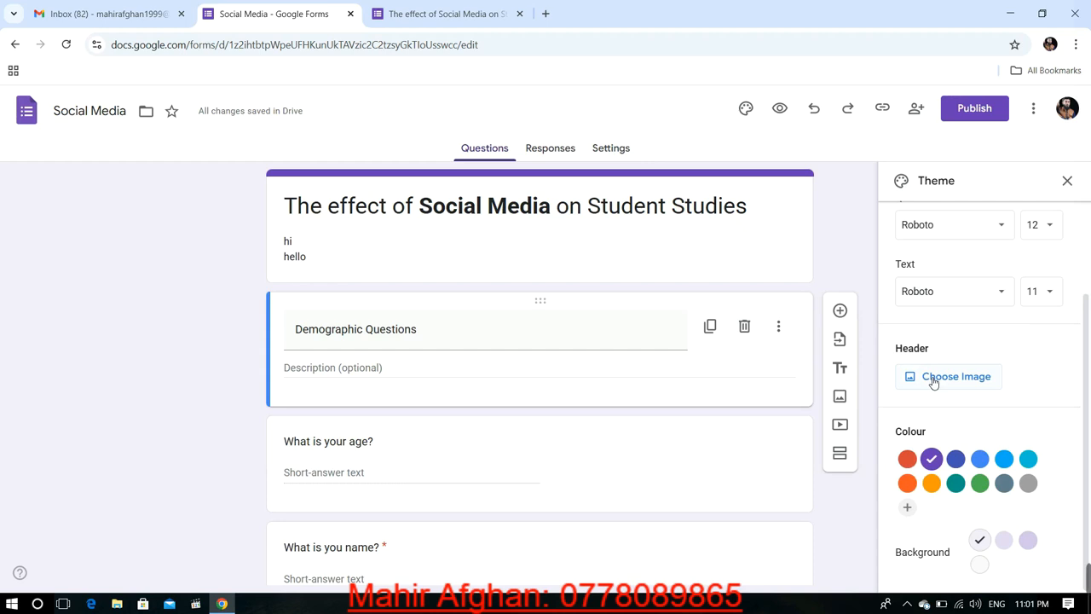
click(933, 382)
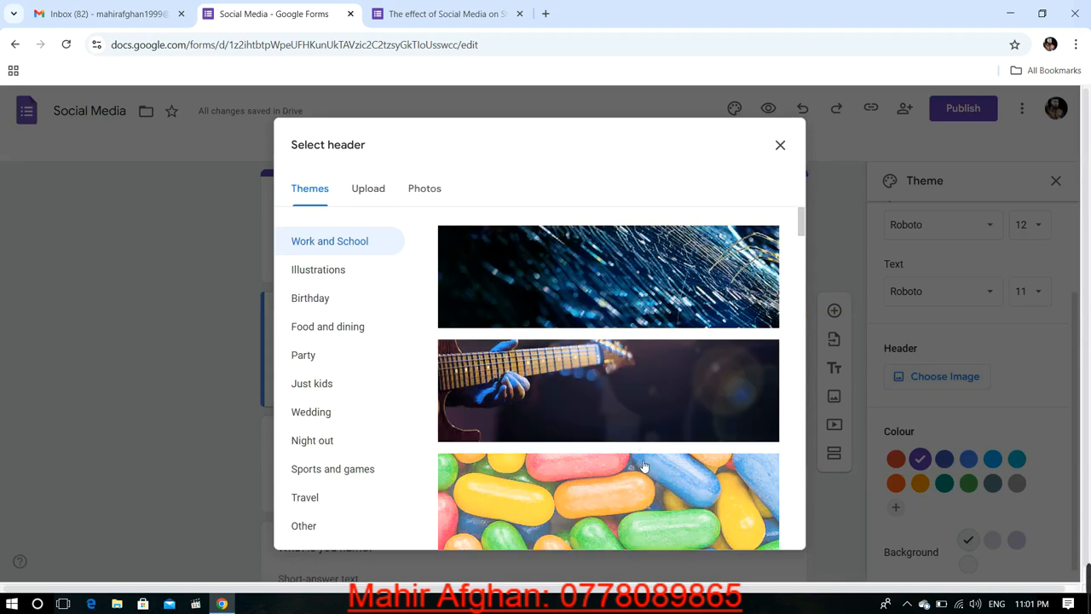
double_click(663, 242)
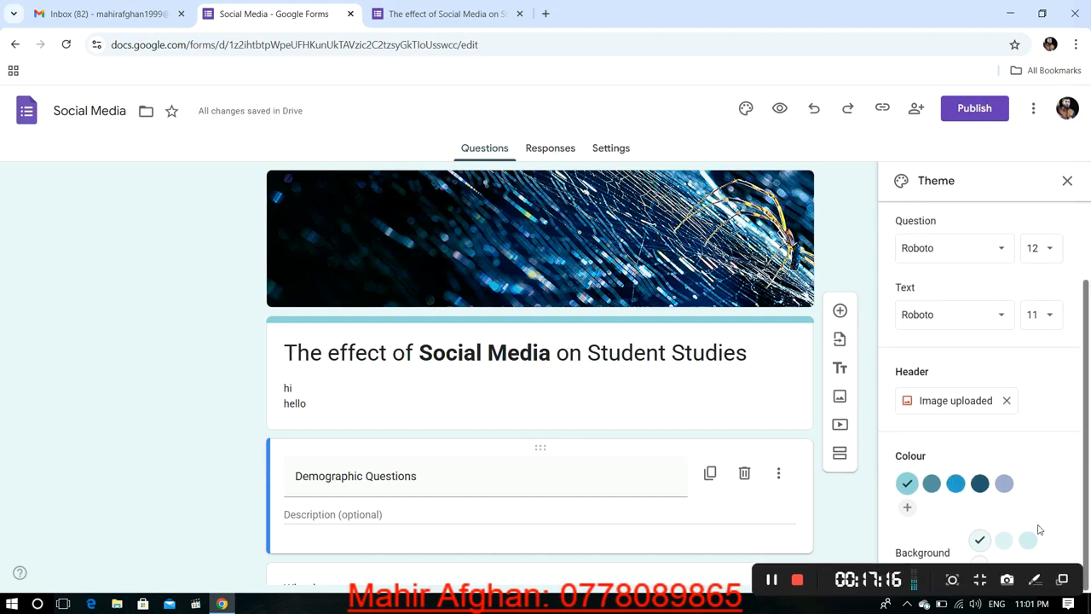
Apply the bright blue theme colour and try the medium and darkest light-blue backgrounds, ending on the darkest.
click(955, 483)
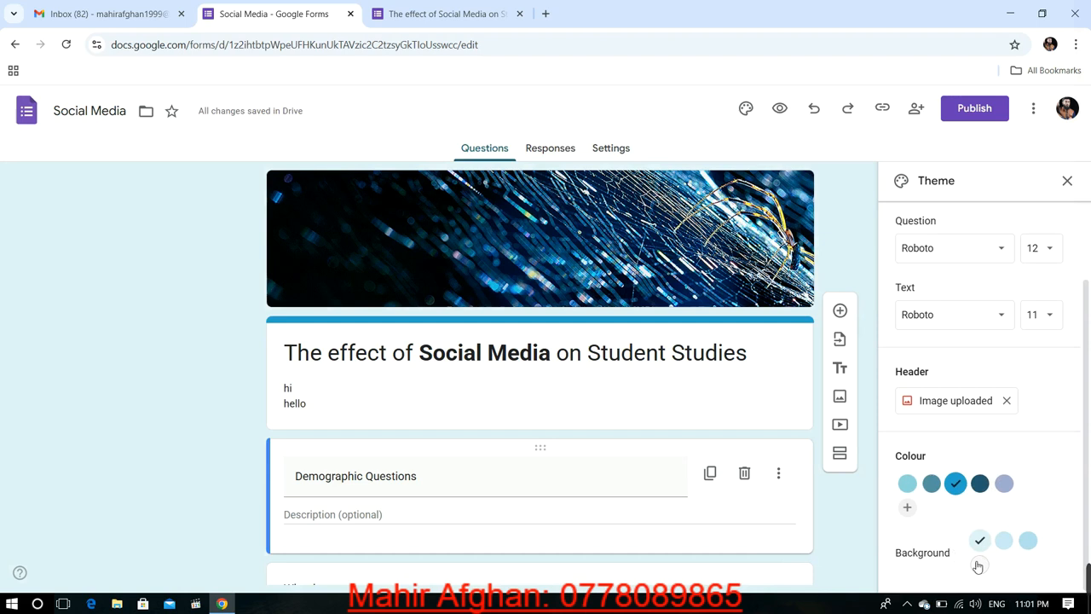
click(1003, 544)
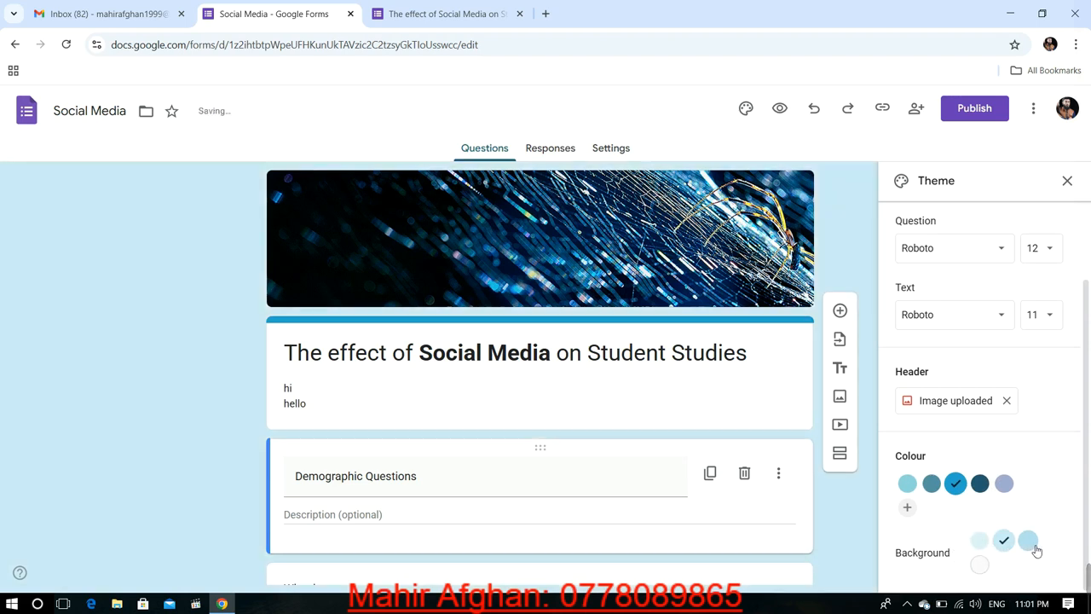
click(1031, 546)
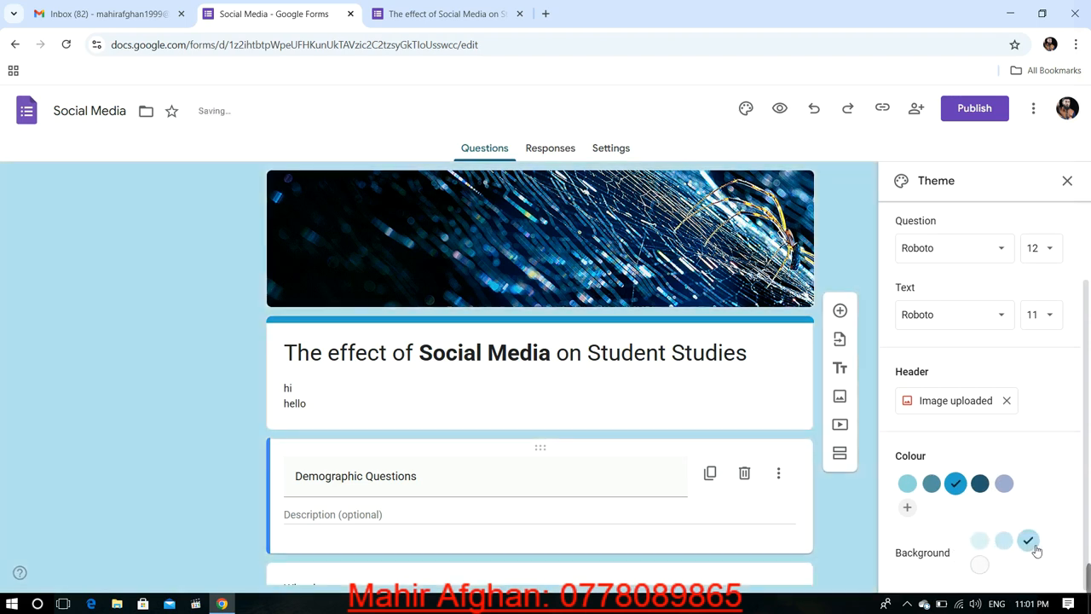
Add the custom theme colour #2236ce and apply it to the form.
click(910, 511)
scroll(986, 529, down, 3)
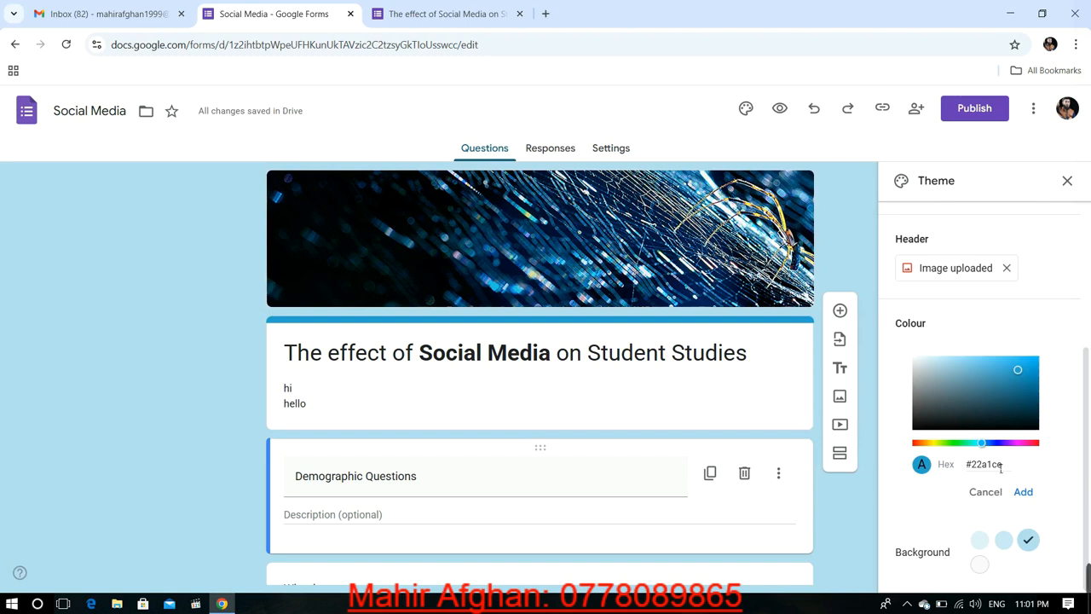
drag(987, 444, 997, 447)
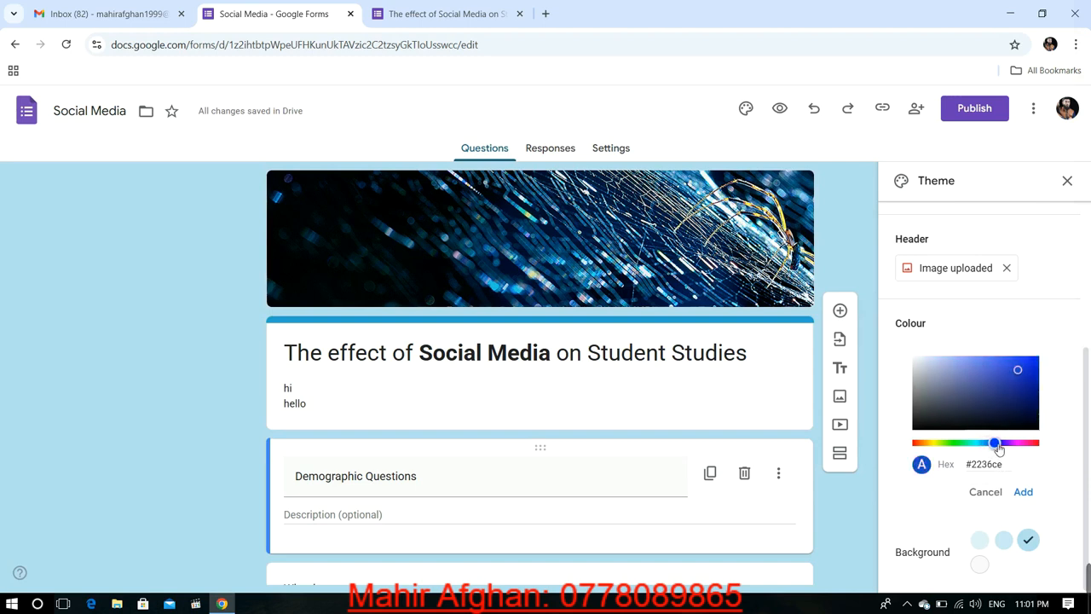
click(1023, 491)
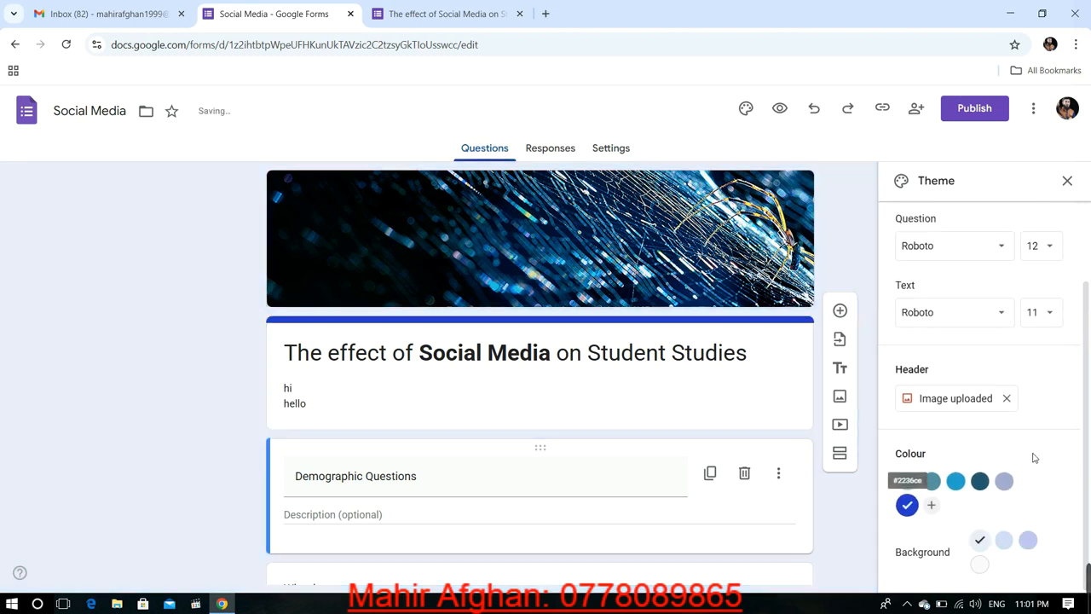
Switch the theme back to the bright blue #22a1ce with the darkest light-blue background, and check the form's appearance.
click(962, 481)
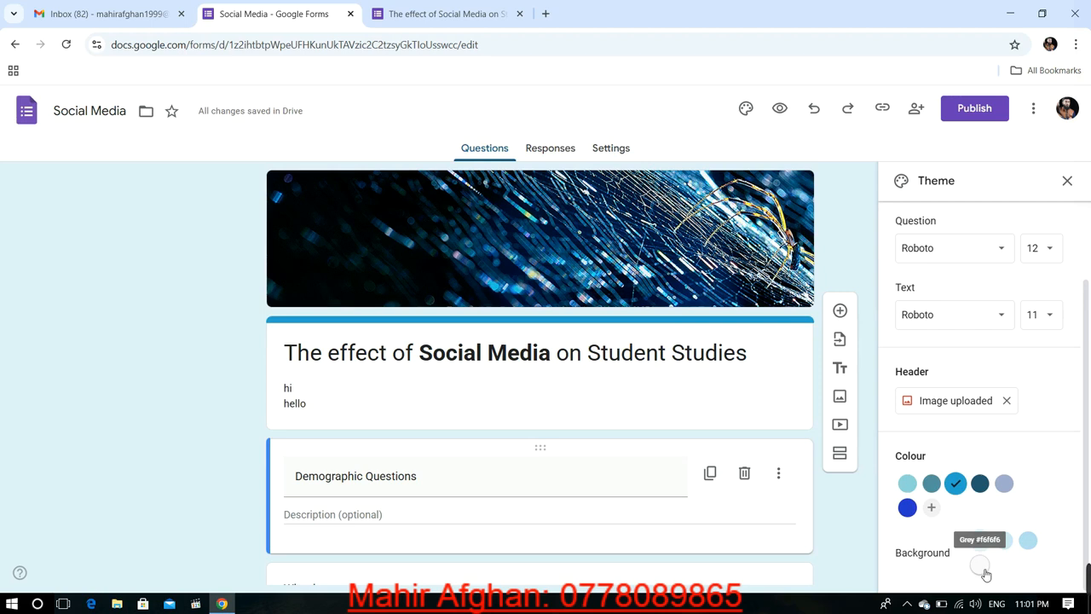
click(1006, 542)
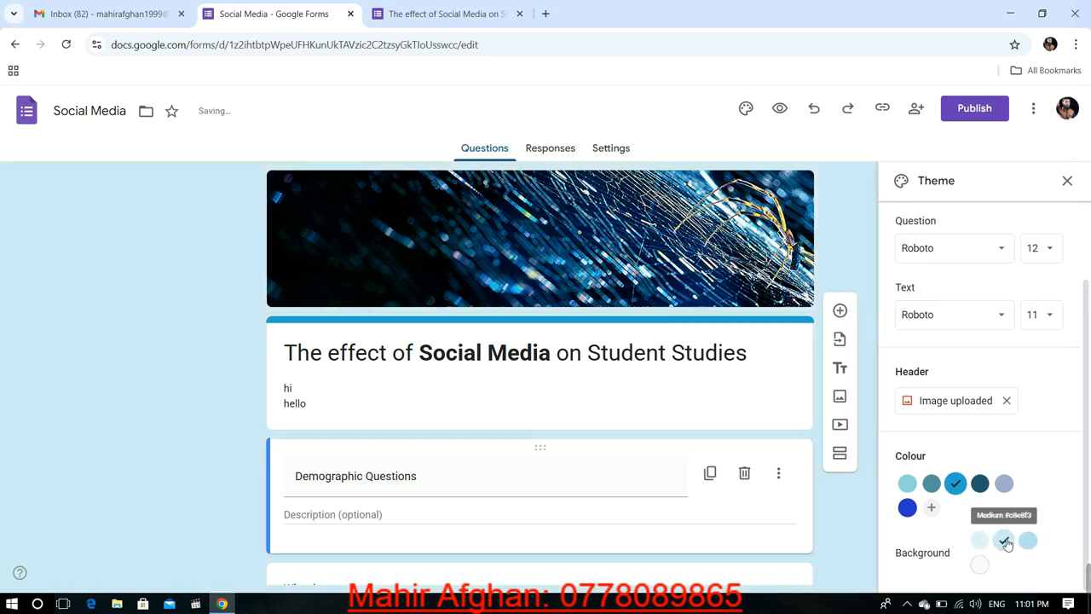
click(1028, 541)
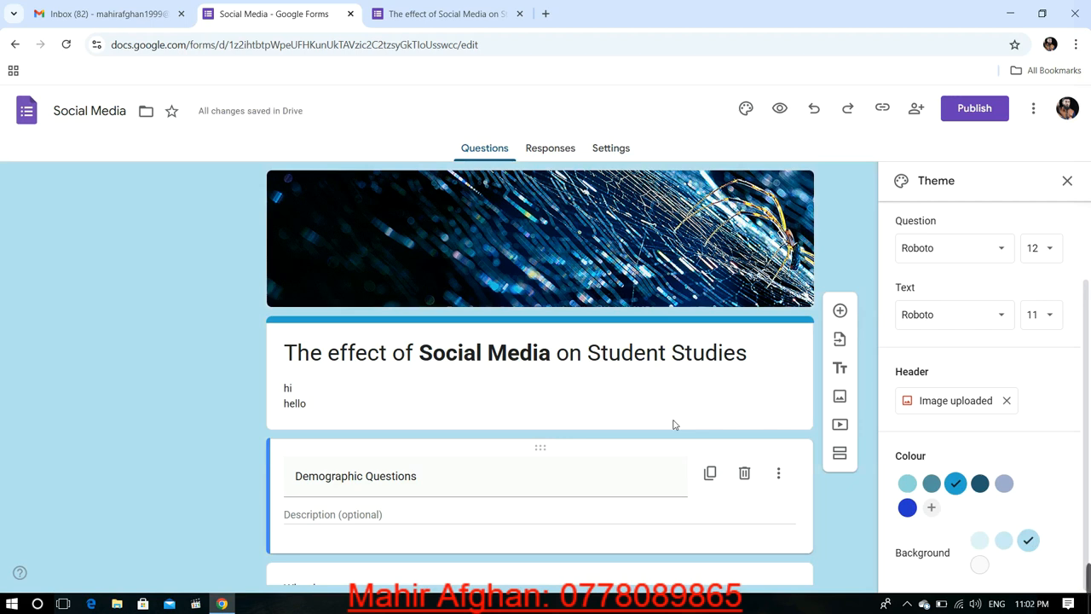
scroll(673, 424, down, 3)
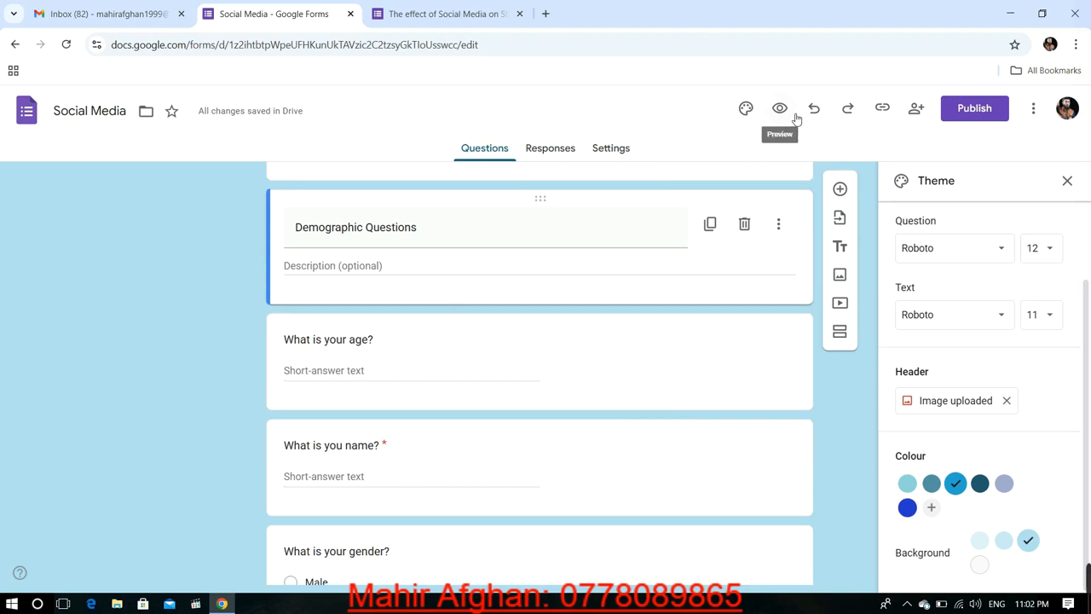
scroll(742, 222, up, 3)
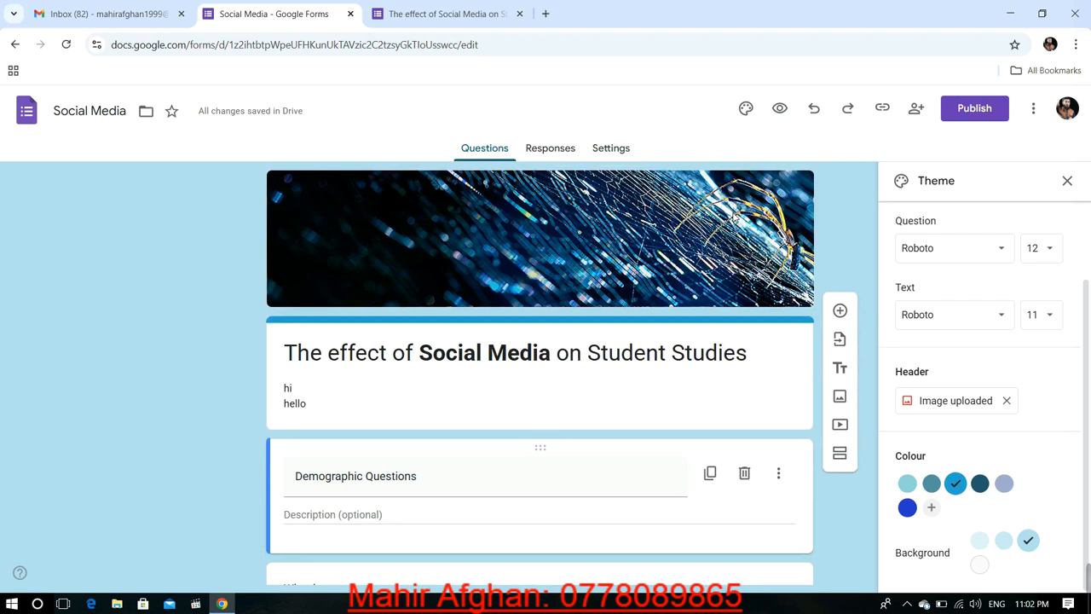
Preview the form with its new theme, return to the editor and look over the questions.
click(780, 109)
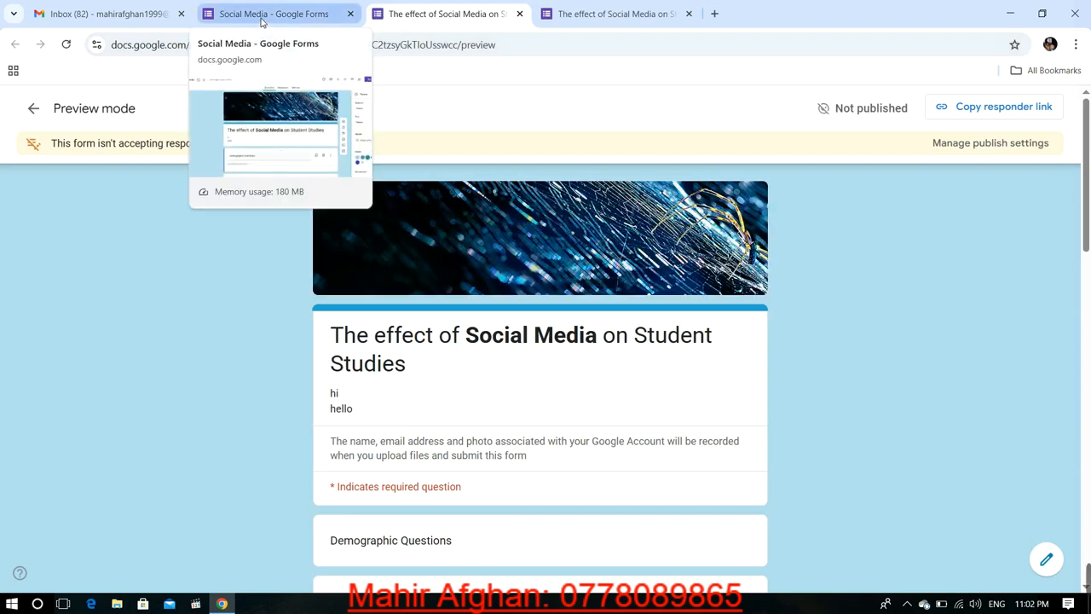
click(262, 22)
scroll(447, 251, down, 7)
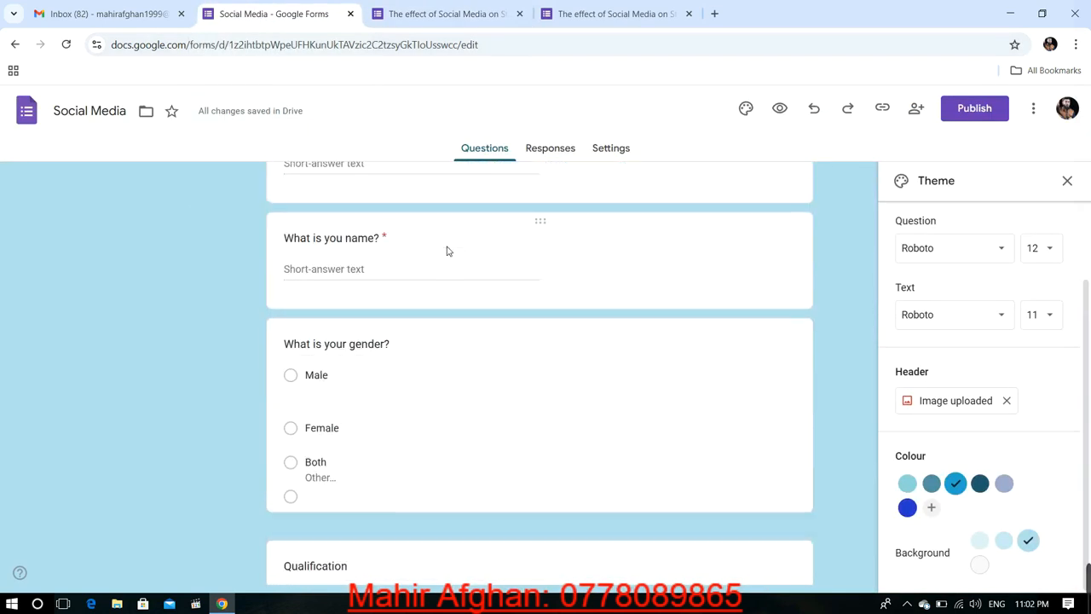
scroll(447, 250, up, 1)
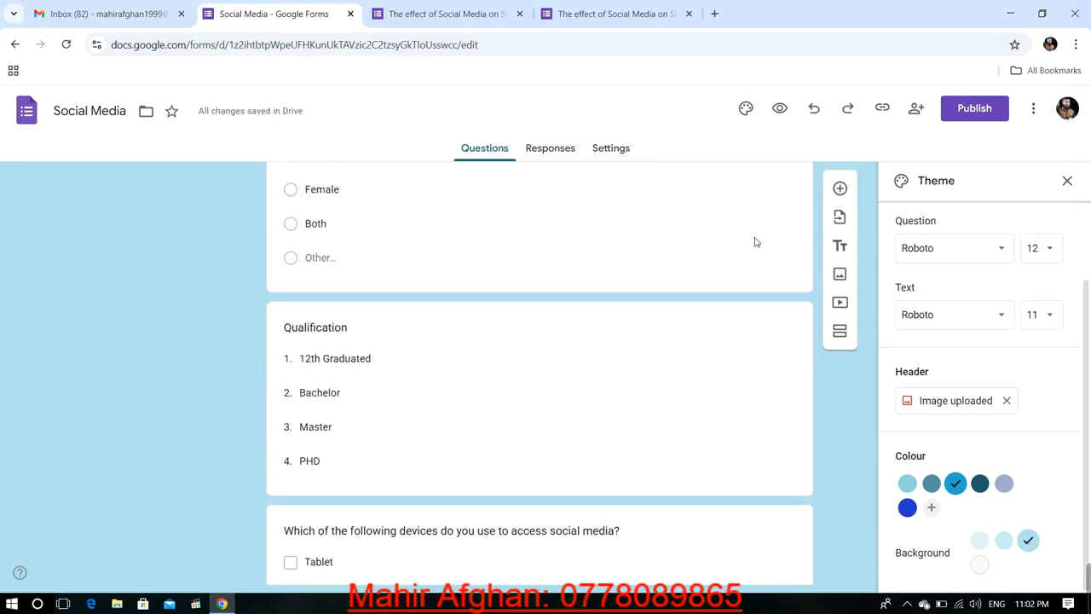
Turn on shuffled option order for the "What is your gender?" question.
click(797, 231)
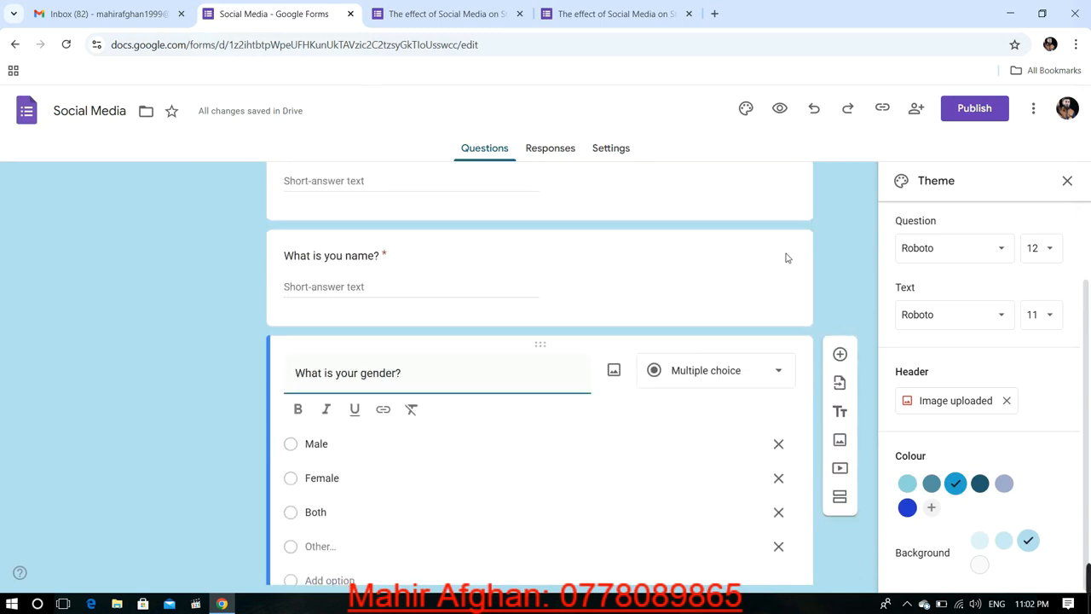
scroll(775, 320, down, 4)
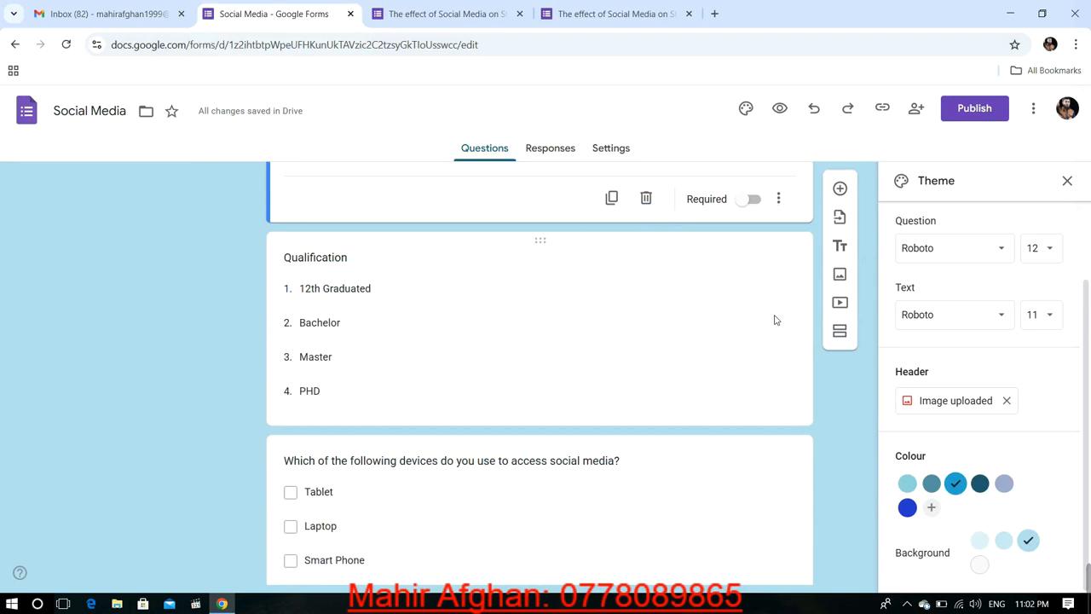
scroll(775, 319, up, 3)
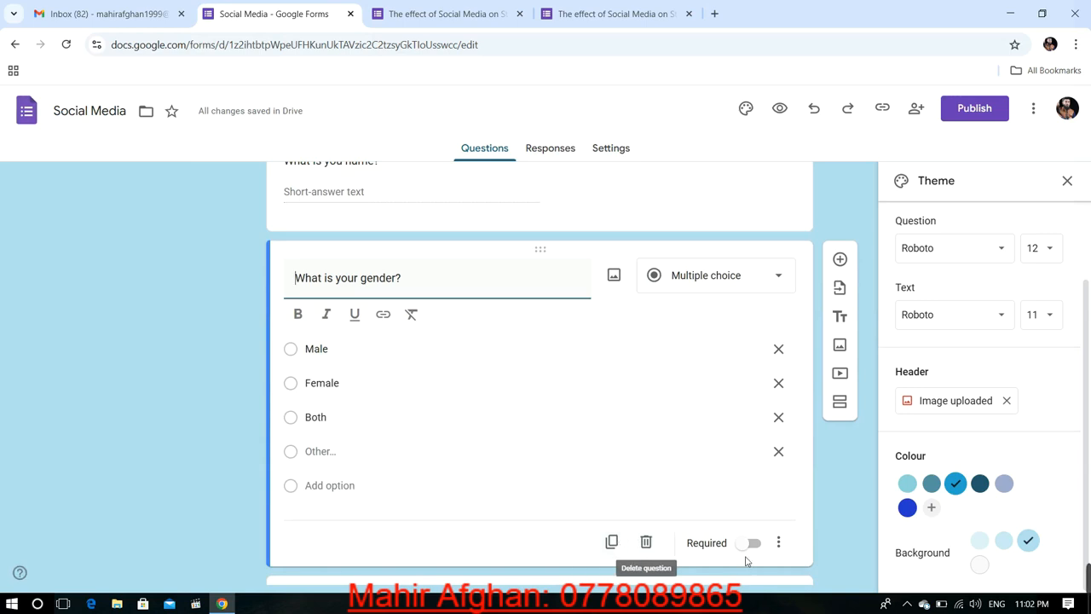
click(781, 545)
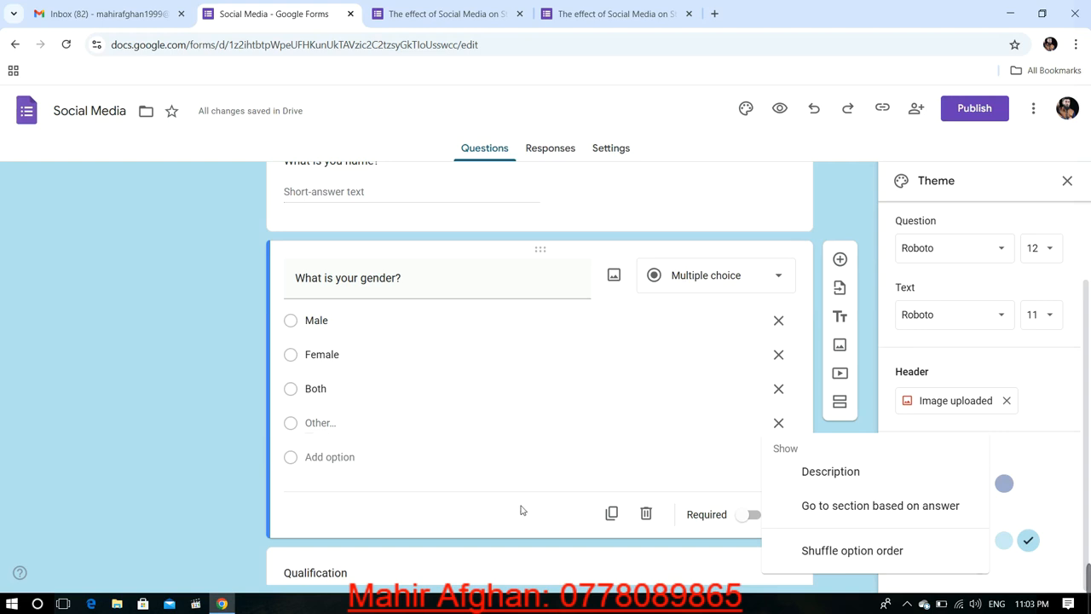
click(869, 546)
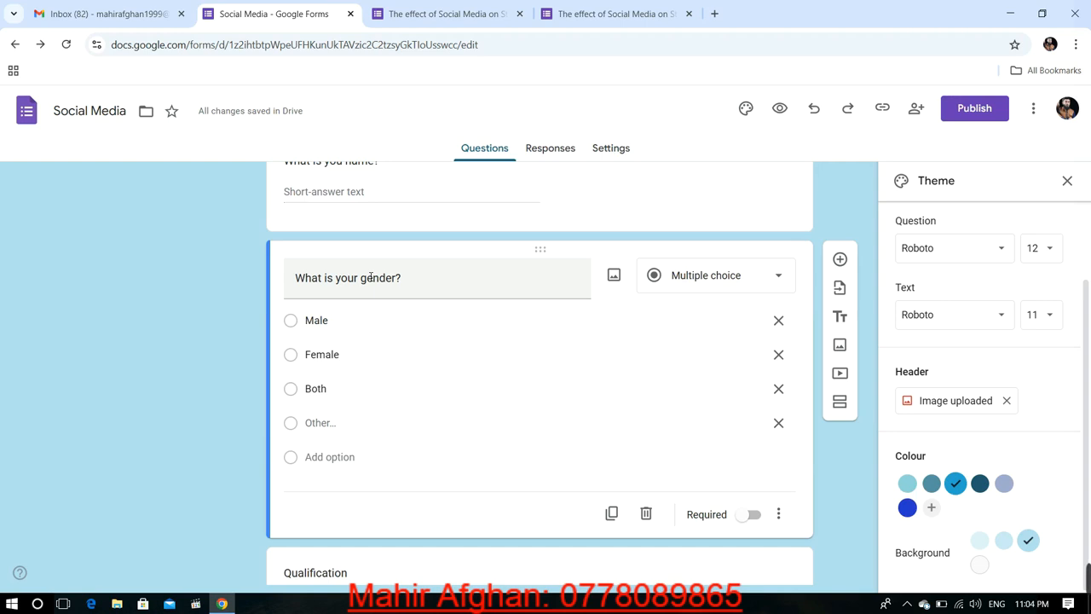
Review the whole form, from the header and title to the photo upload question.
scroll(370, 277, down, 7)
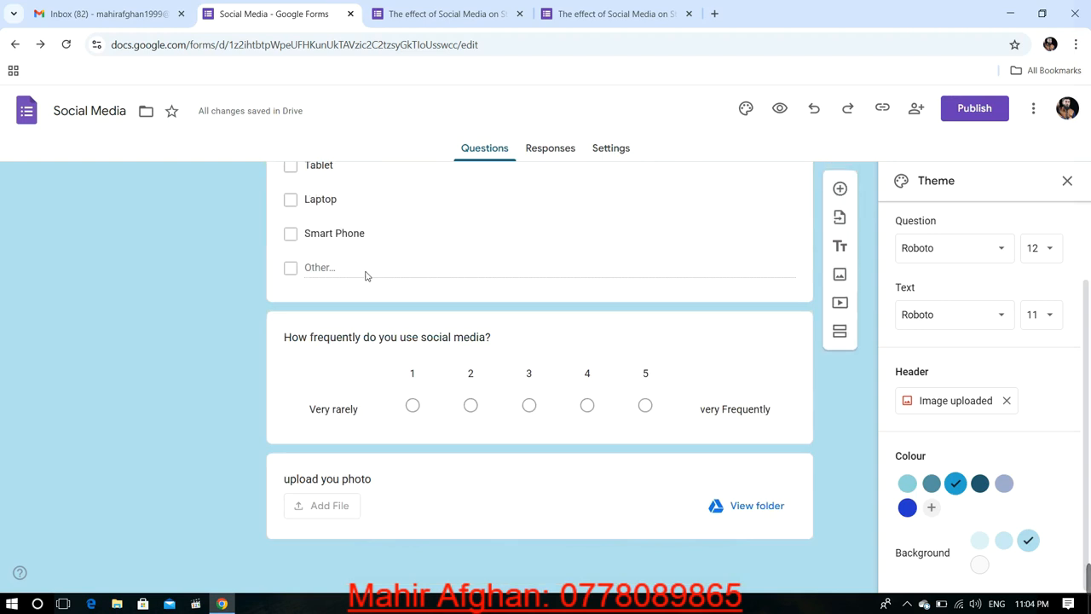
scroll(366, 275, up, 3)
scroll(366, 276, up, 1)
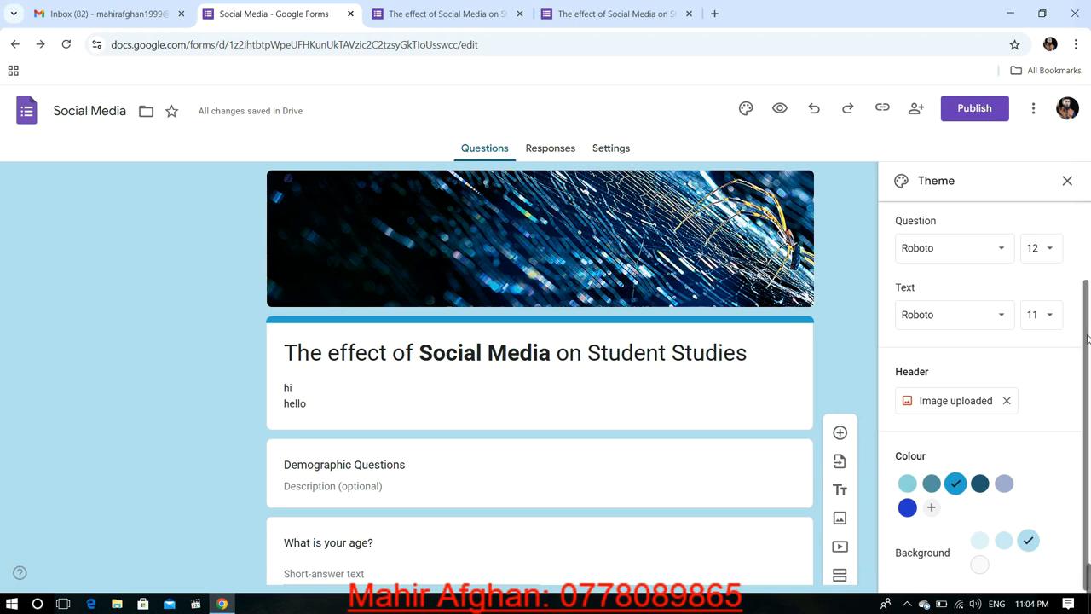
scroll(798, 328, down, 10)
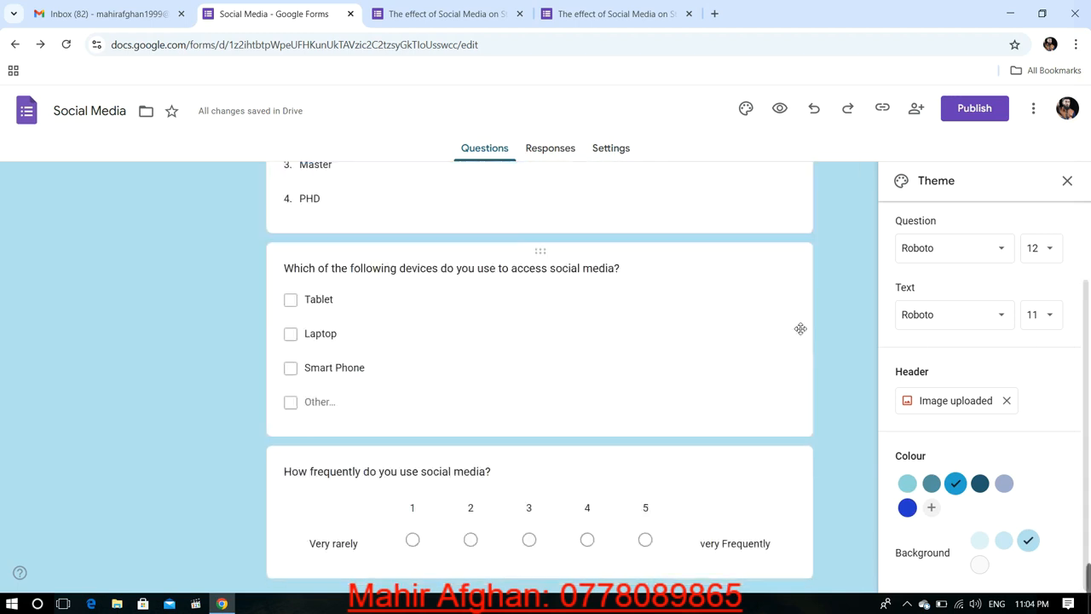
scroll(799, 329, up, 5)
scroll(799, 328, up, 10)
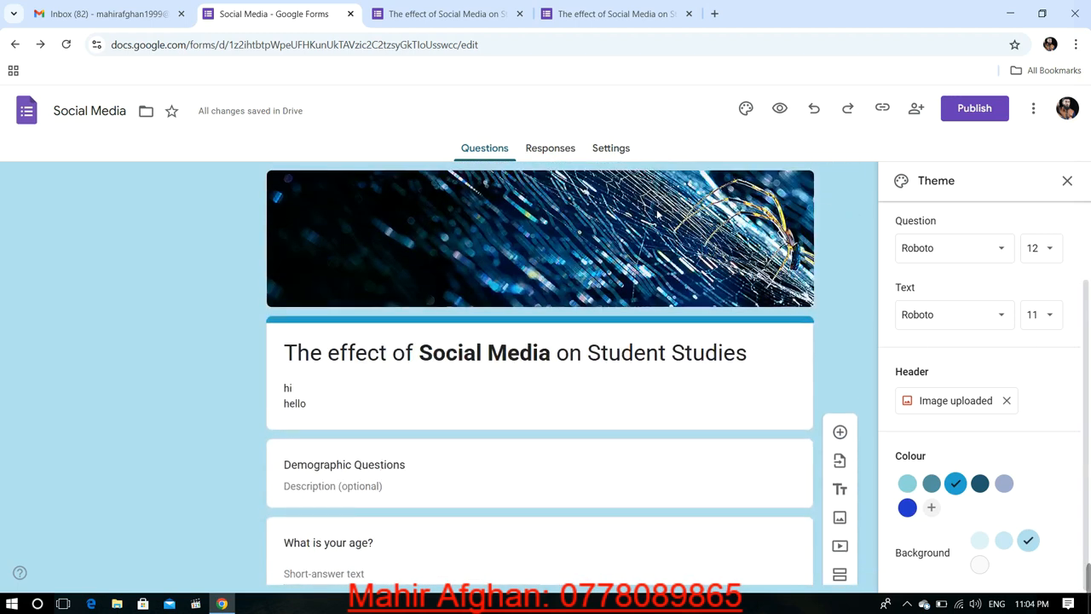
View the form's responses and the options for handling them.
click(555, 153)
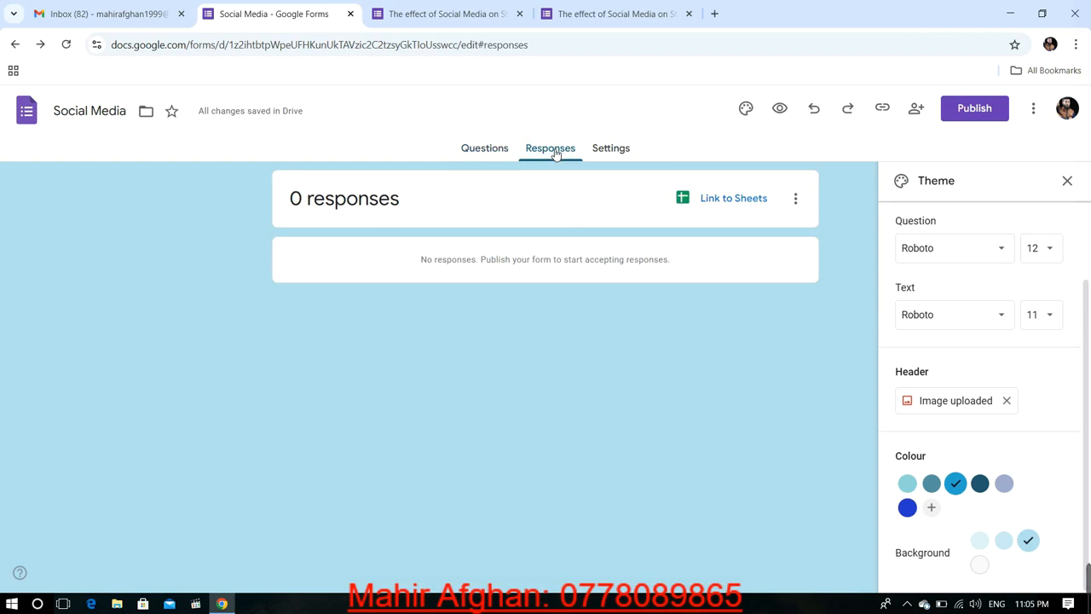
click(795, 201)
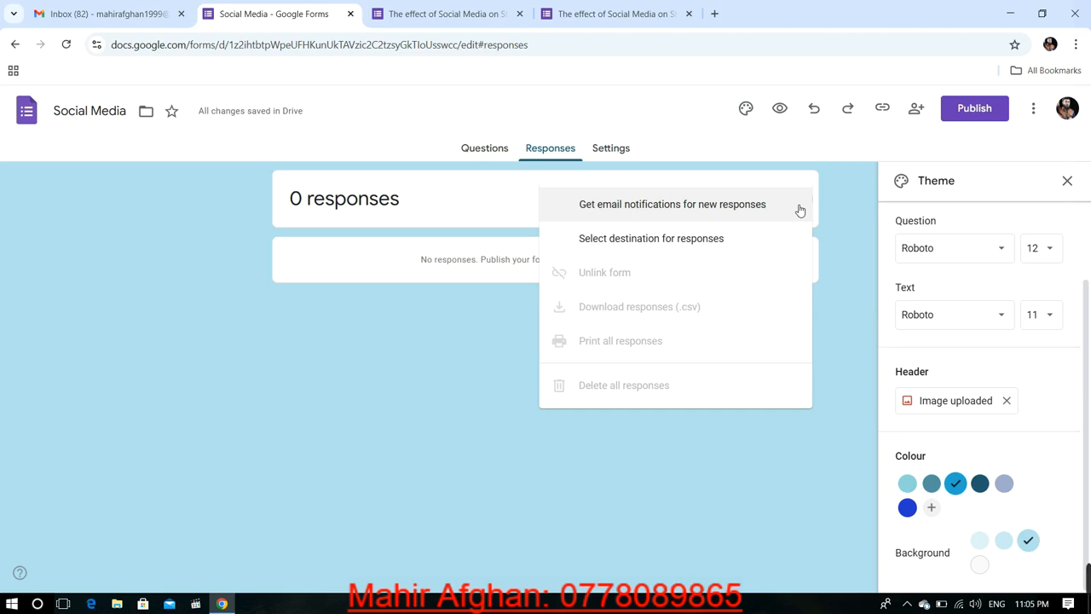
click(685, 220)
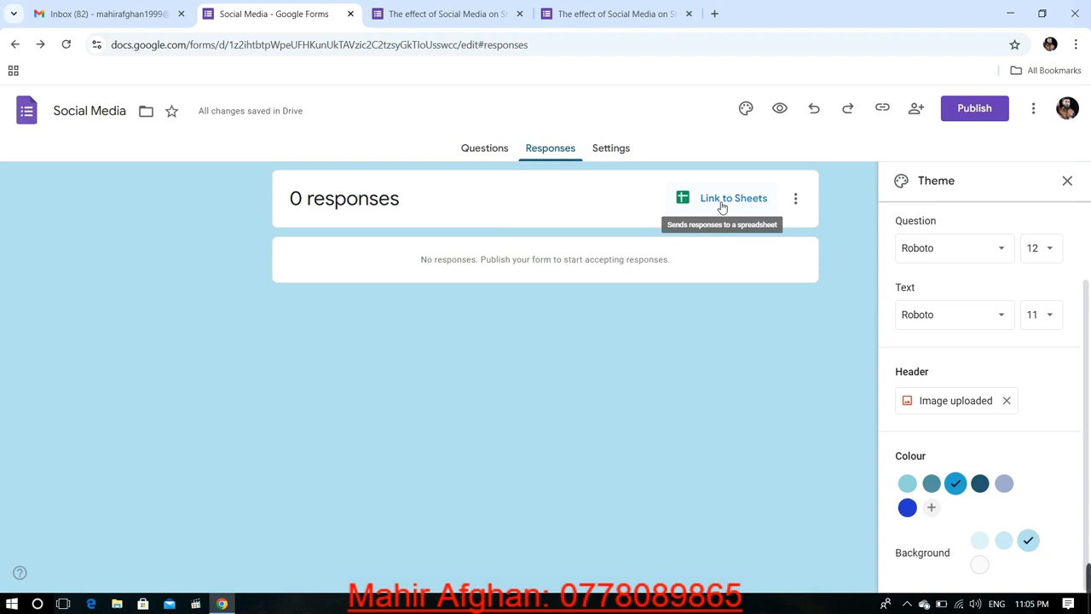
Set the form's Collect email addresses setting to Verified.
click(621, 159)
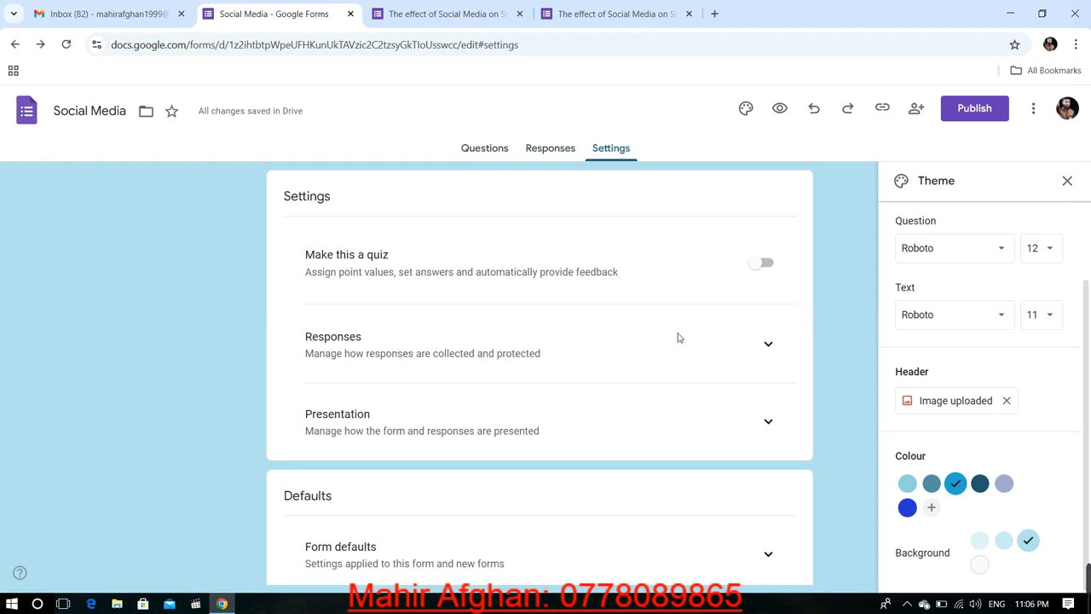
click(777, 351)
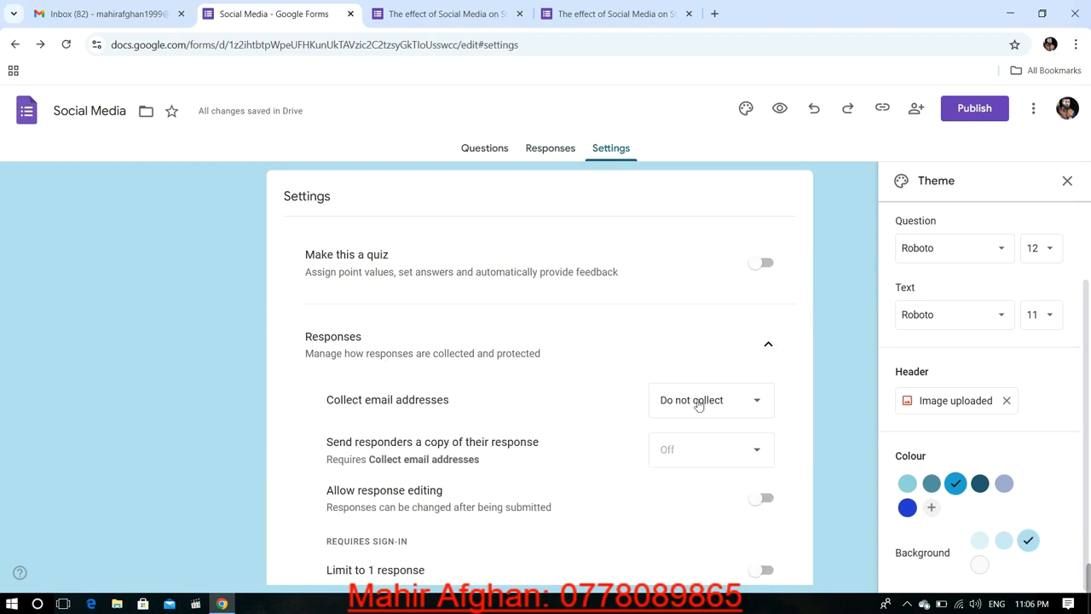
scroll(690, 409, down, 2)
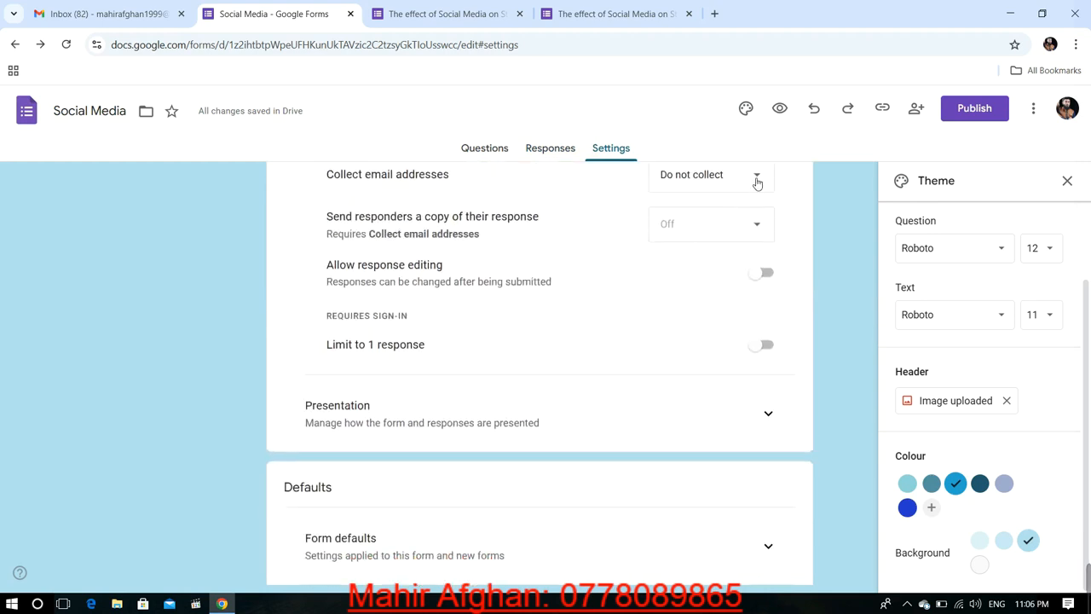
click(757, 181)
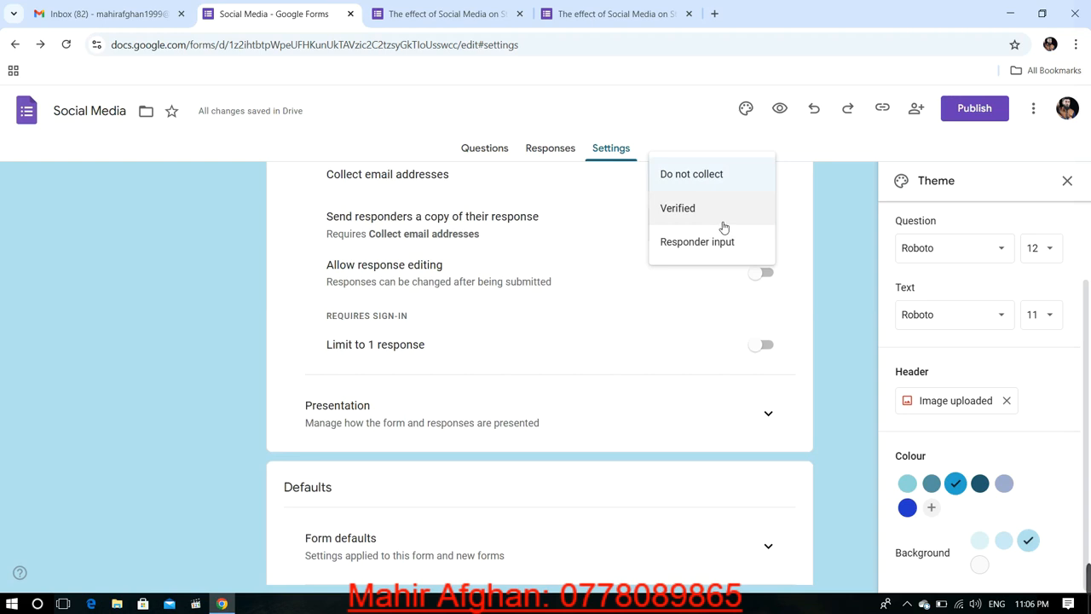
click(722, 223)
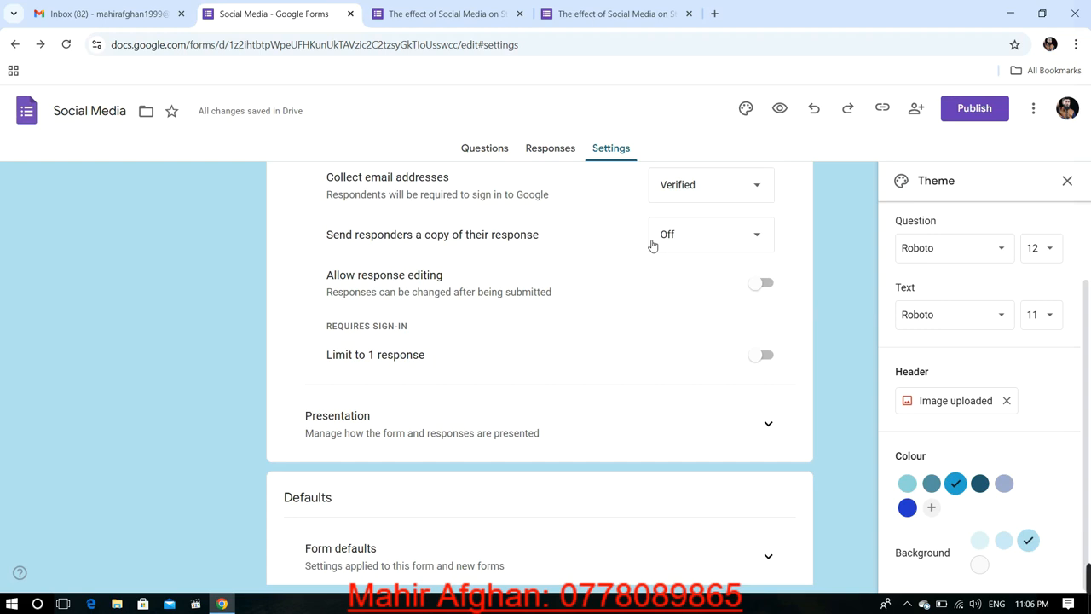
Allow respondents to edit their responses and limit each of them to 1 response.
click(766, 284)
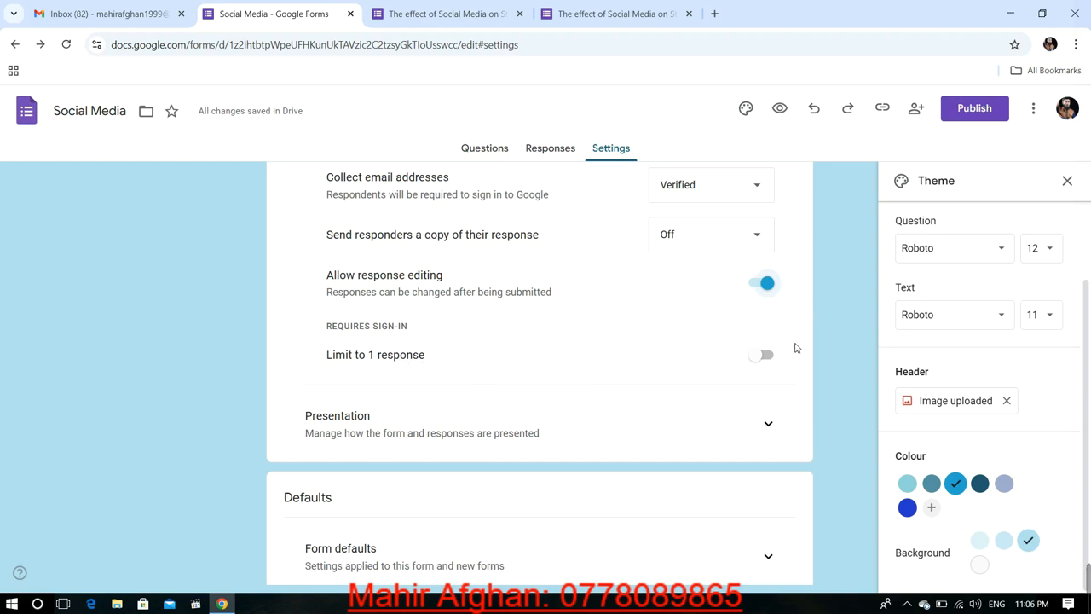
click(764, 358)
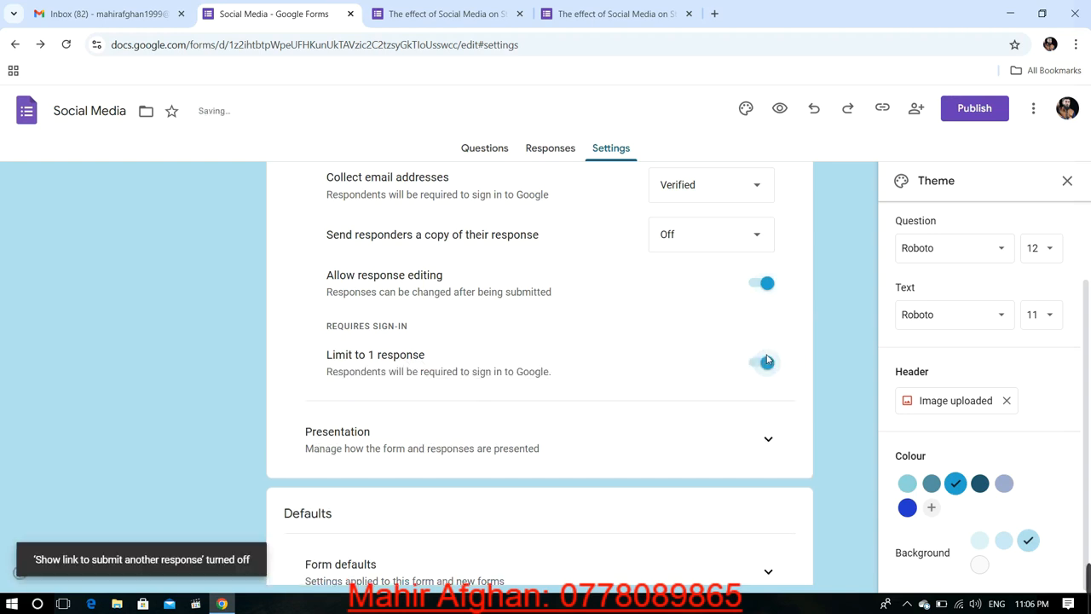
Enable the progress bar in the form's presentation settings and look through the remaining settings.
scroll(767, 360, down, 2)
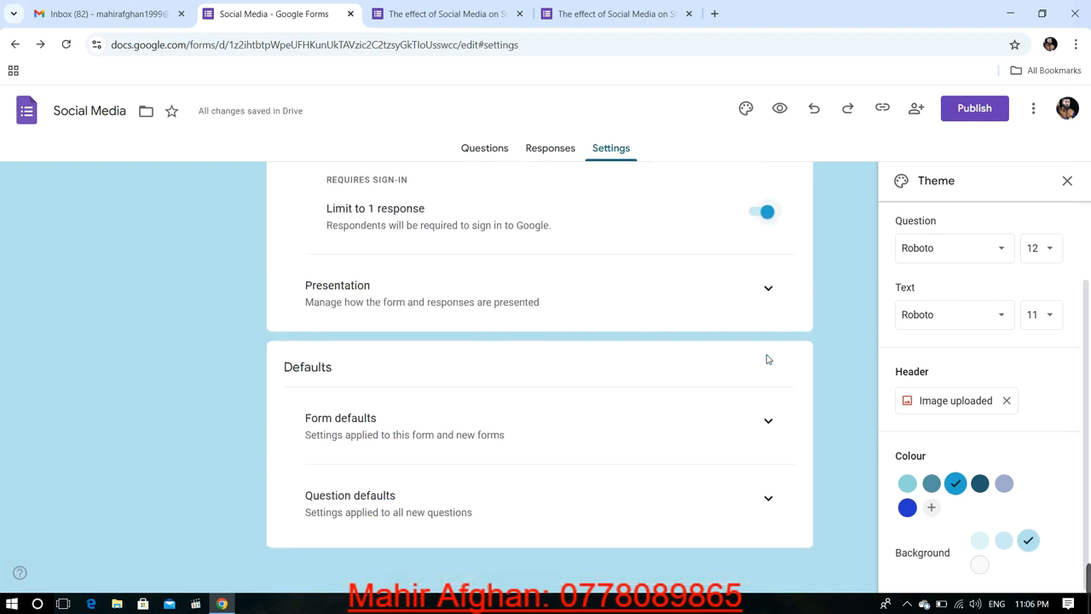
click(769, 276)
scroll(725, 312, down, 2)
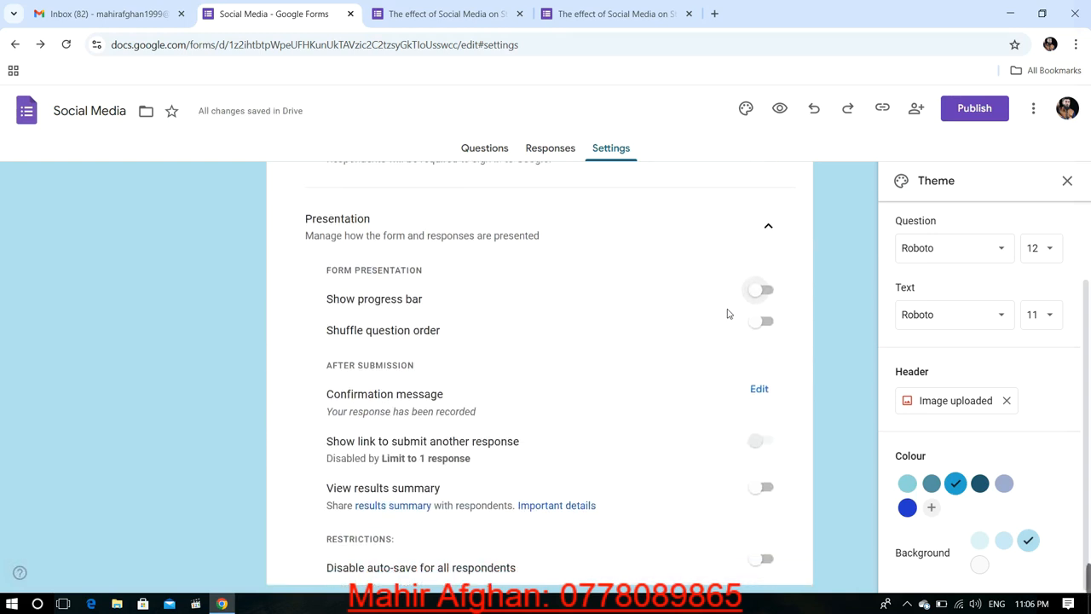
click(763, 208)
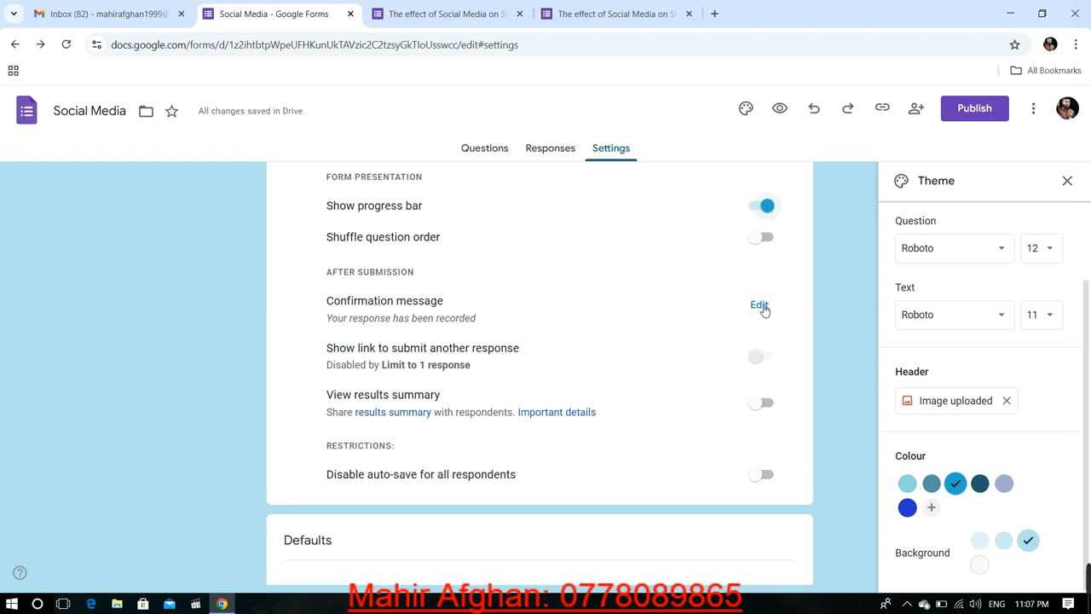
scroll(699, 356, down, 2)
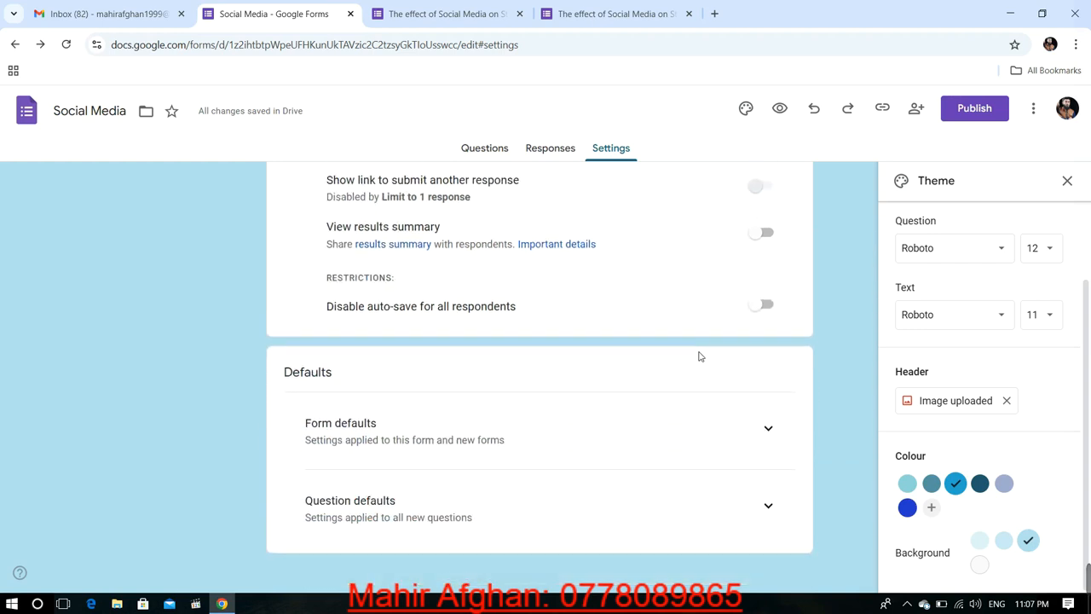
Publish the form to anyone with the link.
scroll(699, 356, up, 2)
scroll(698, 356, up, 6)
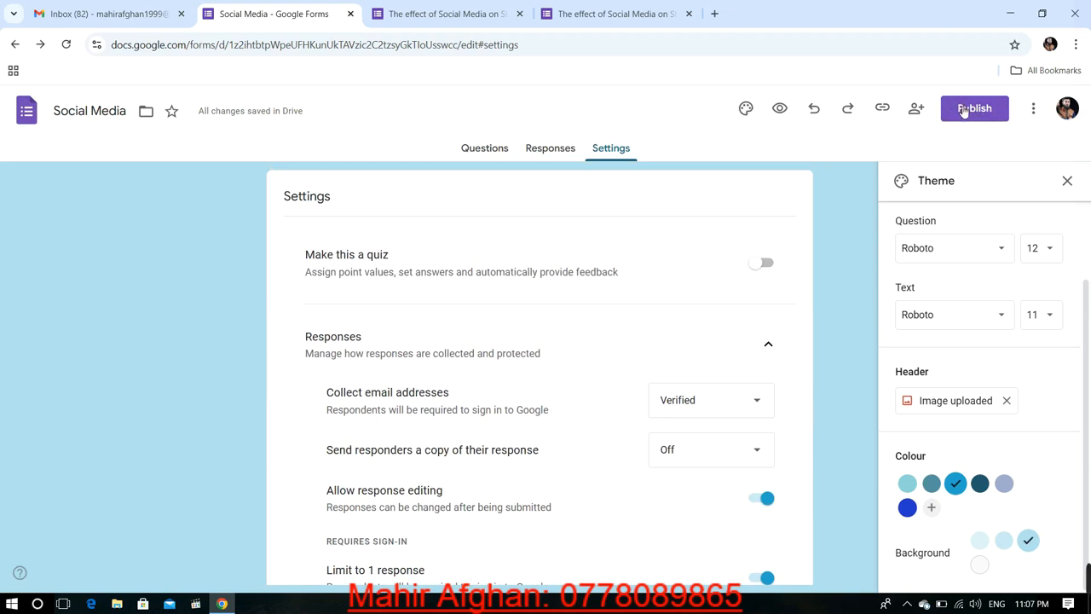
click(963, 112)
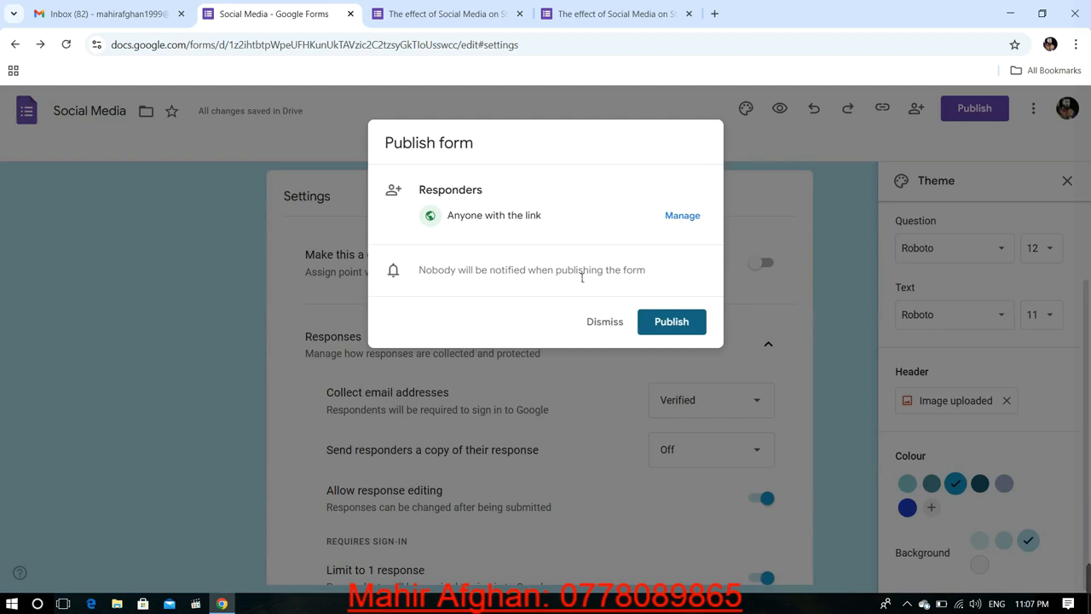
click(665, 321)
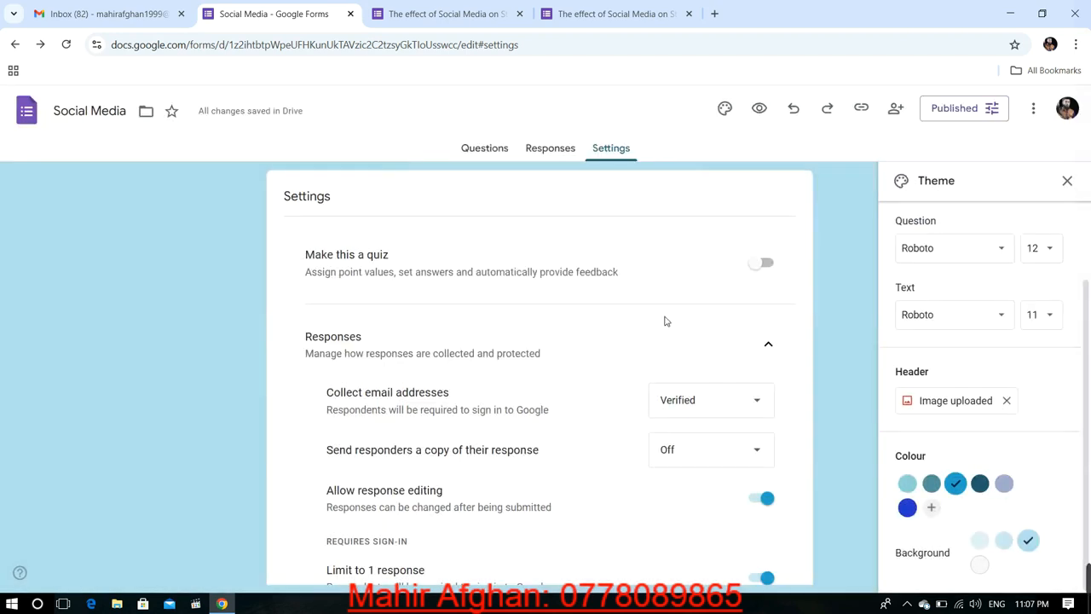
Copy the form's shortened responder link and save the published options.
click(958, 115)
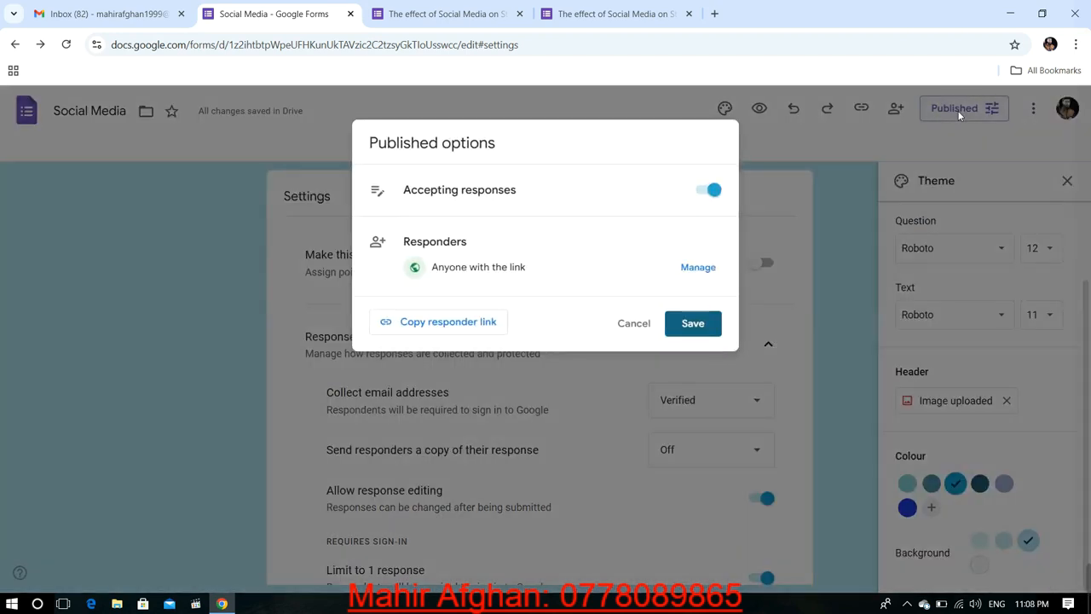
click(475, 324)
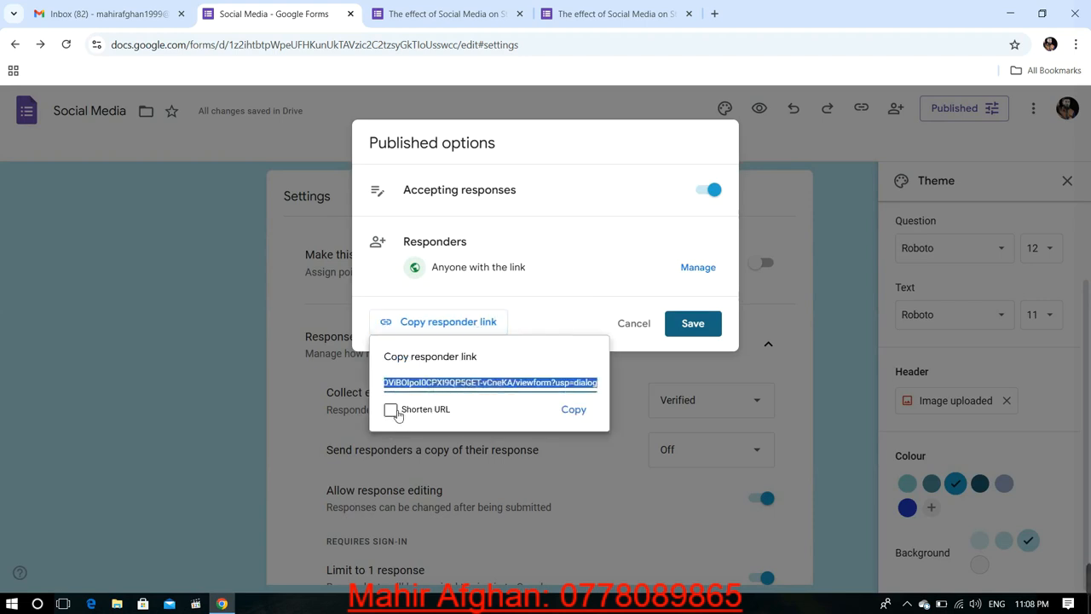
click(392, 409)
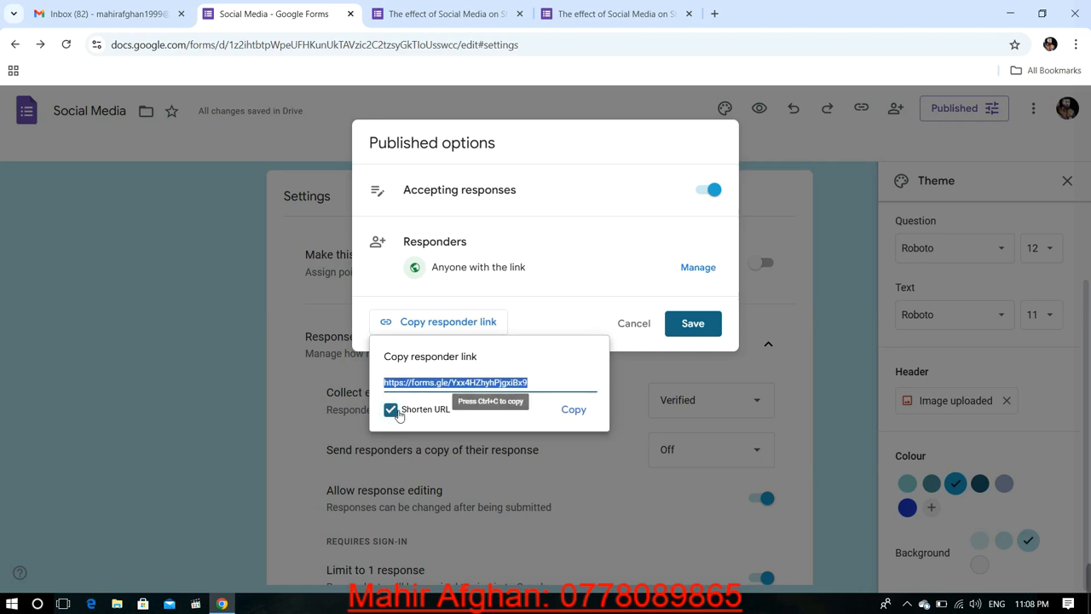
click(573, 410)
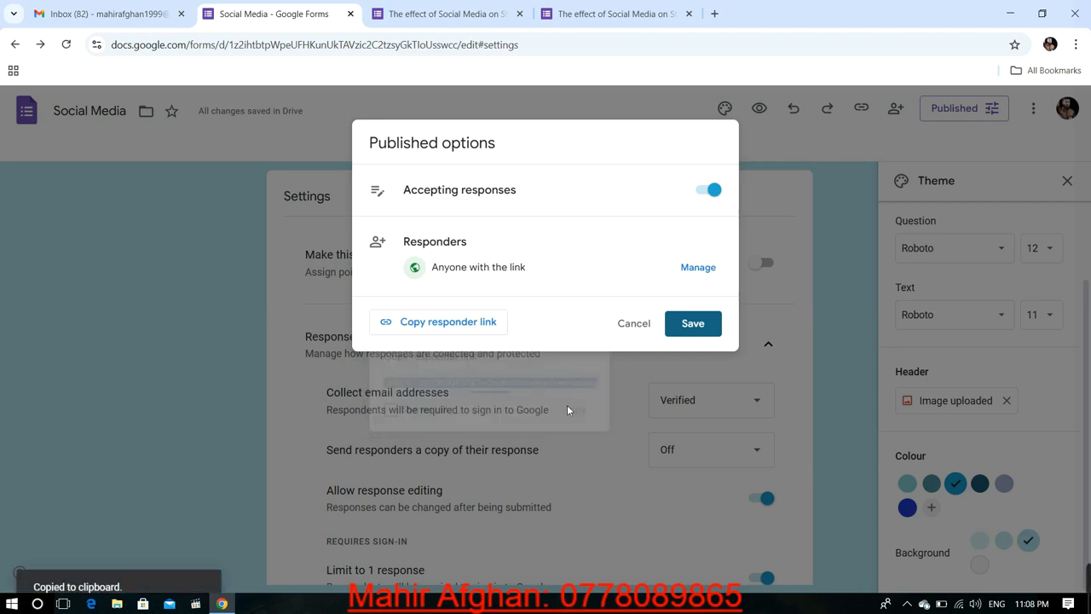
click(693, 329)
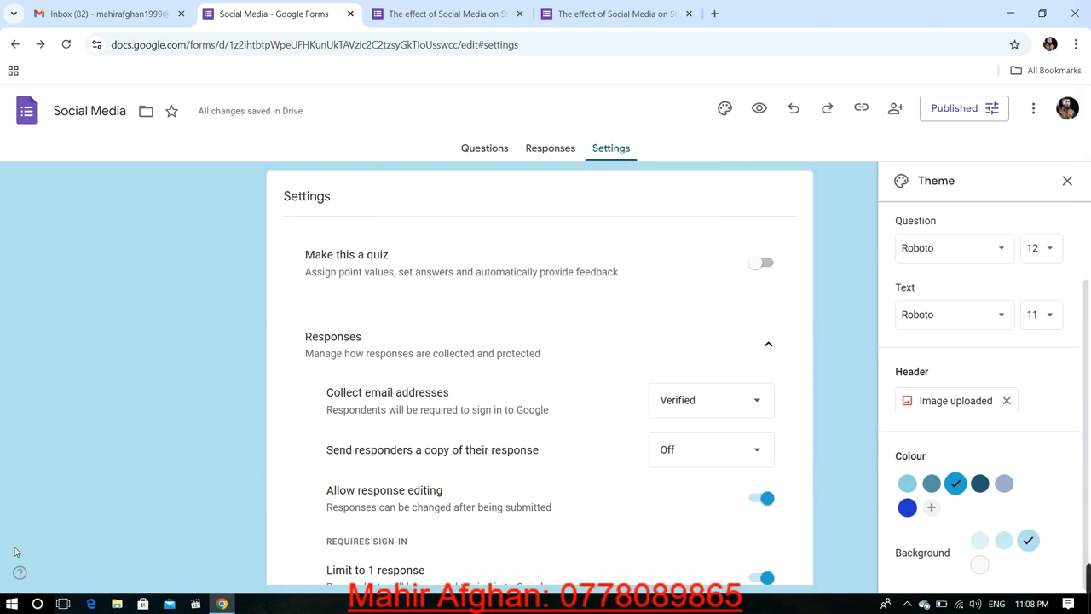
Open Notepad, paste the copied responder link into the blank document, and minimize the window.
click(37, 605)
text(not)
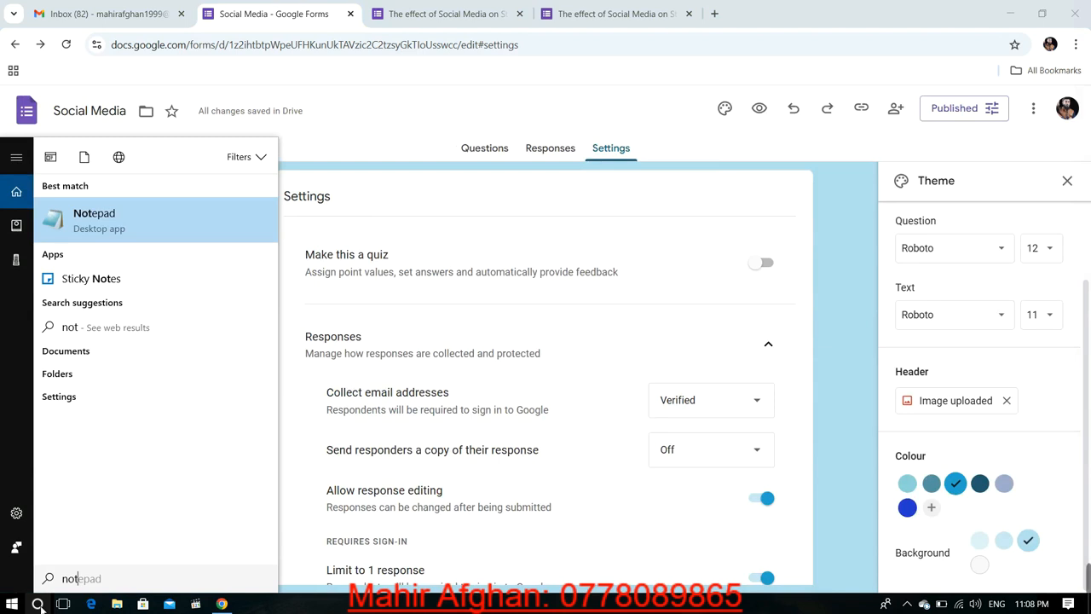
key(Return)
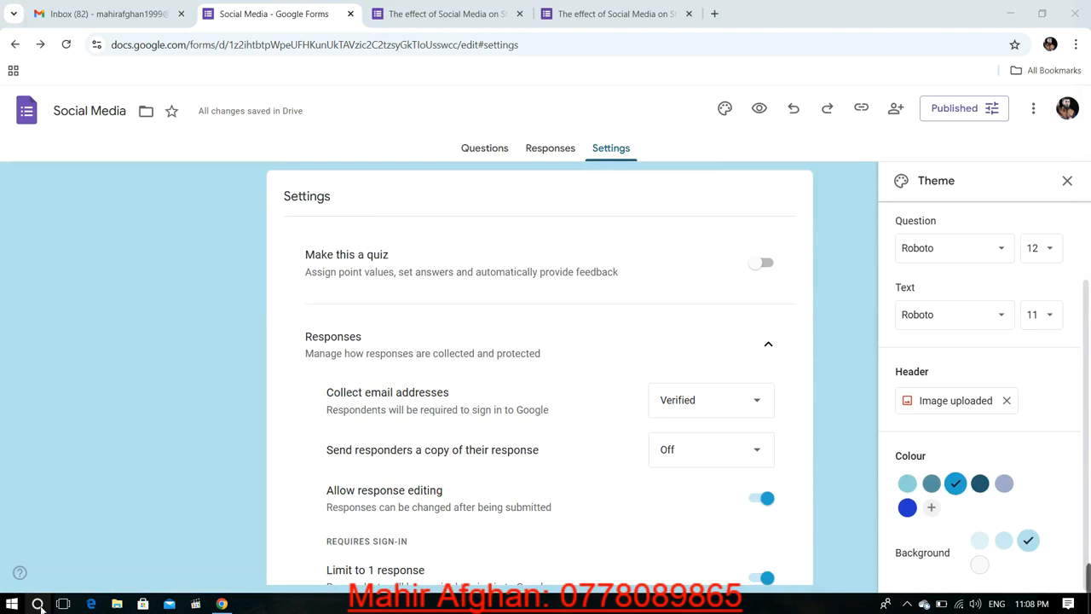
key(ctrl+v)
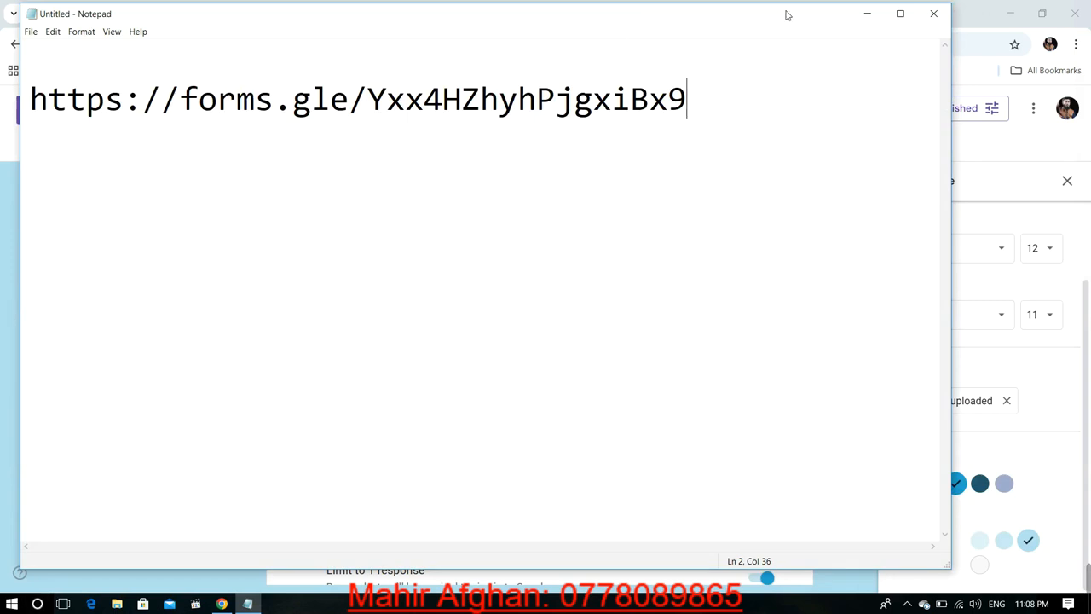
click(863, 14)
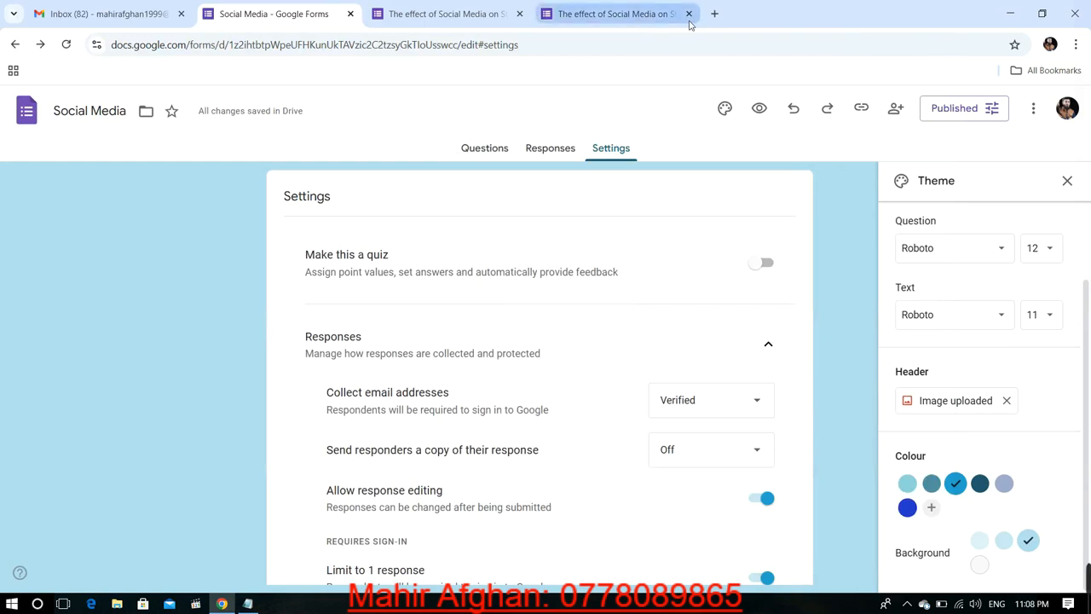
Open the copied responder link in a new browser tab and look through the published form to its end.
click(714, 15)
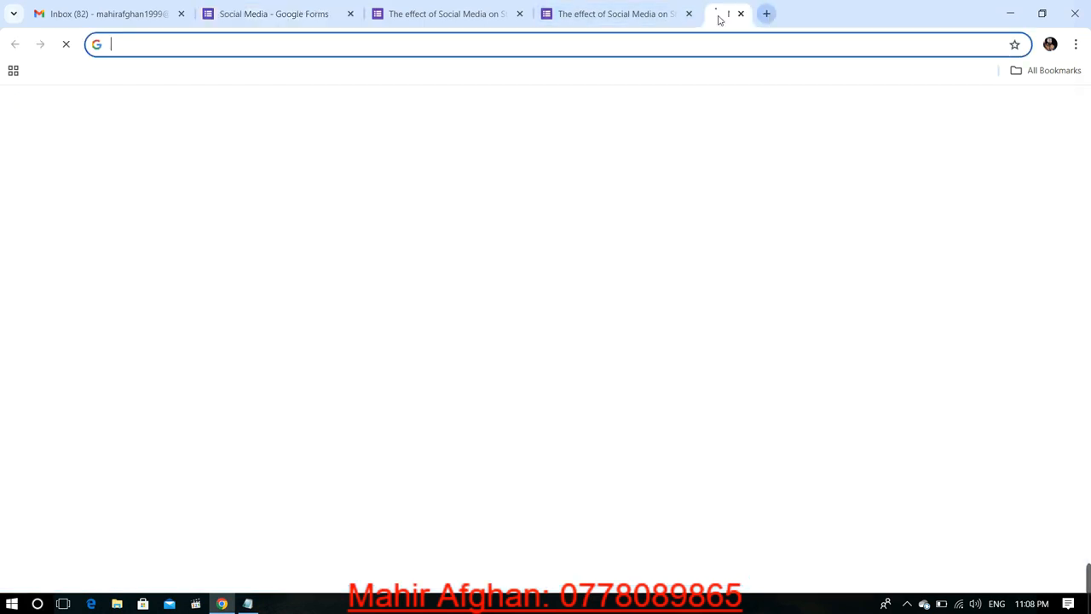
click(280, 49)
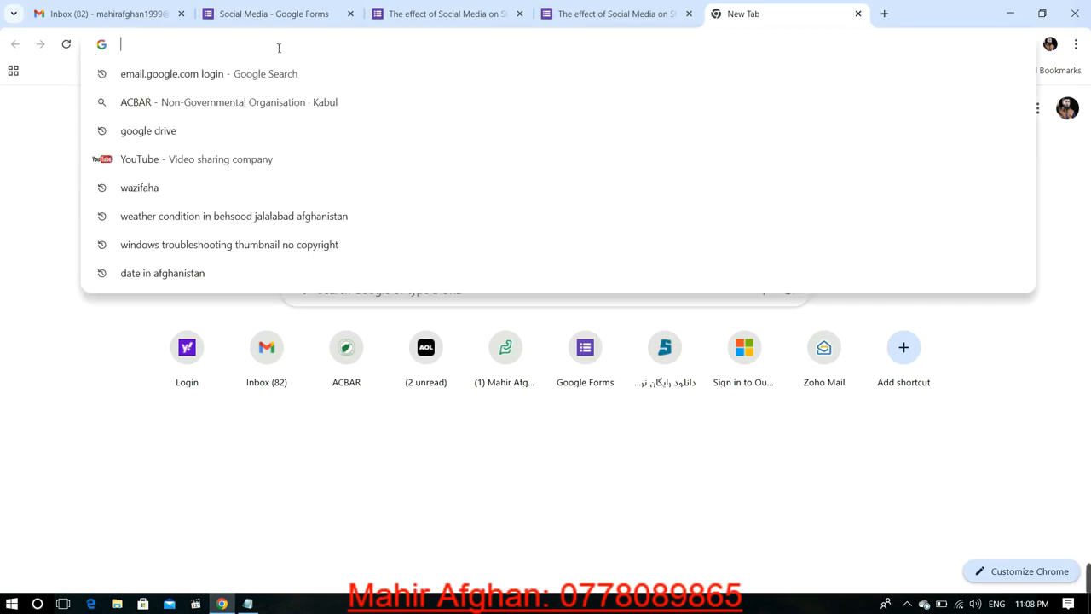
key(ctrl+v)
key(Return)
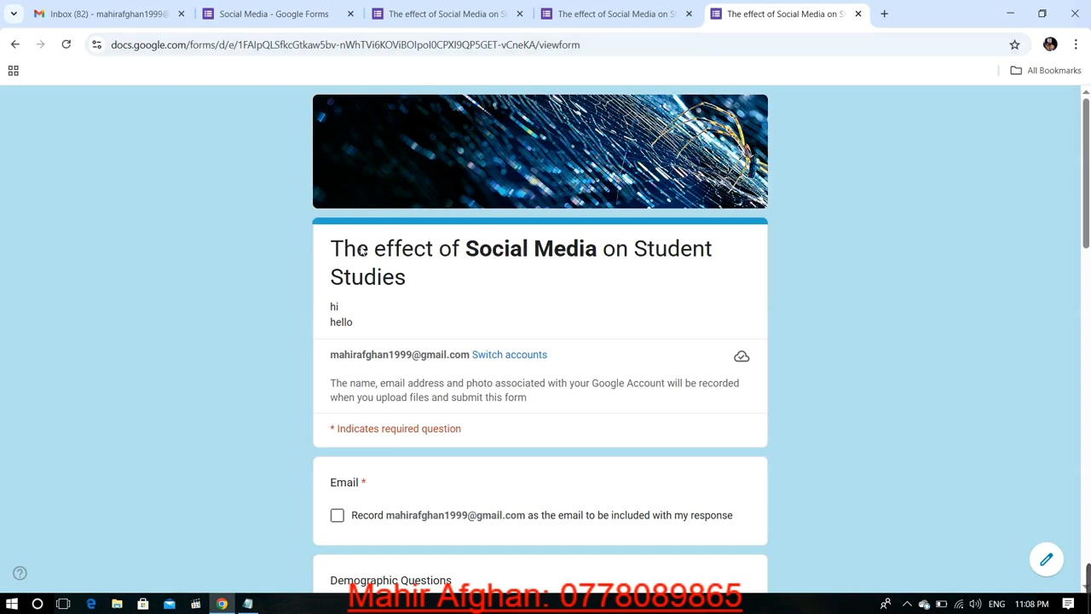
scroll(425, 361, down, 7)
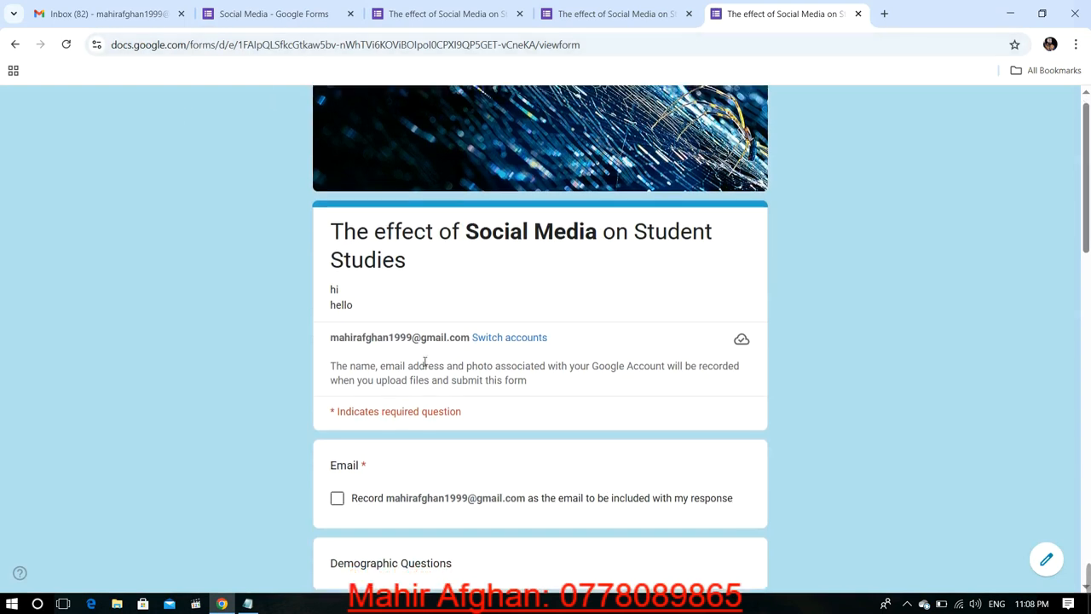
scroll(419, 360, down, 6)
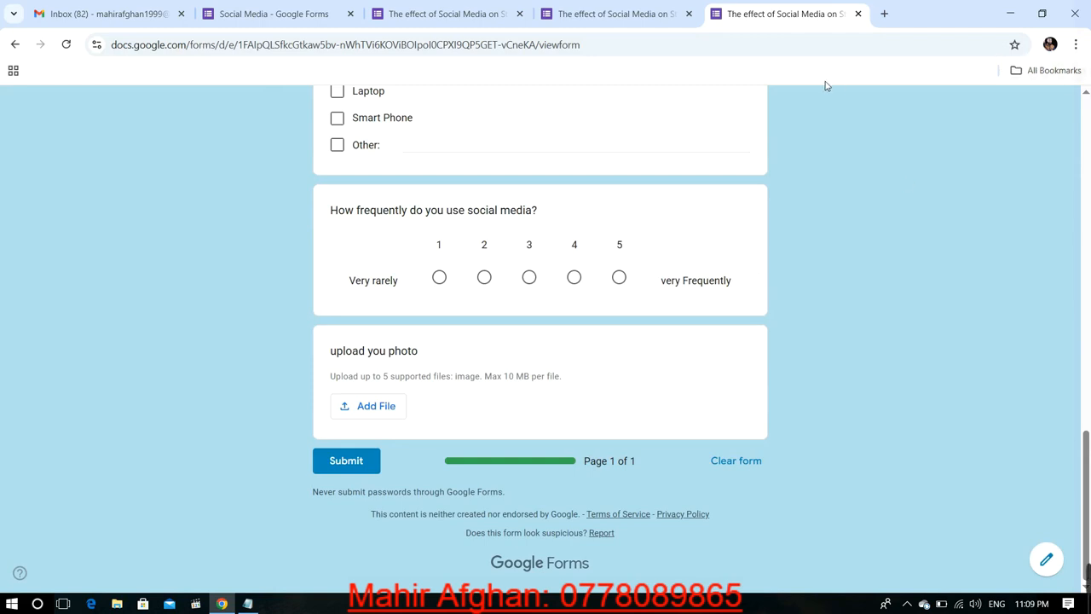
Go from the Gmail inbox to Google Drive, open the Social Media form, and show its responses.
click(125, 16)
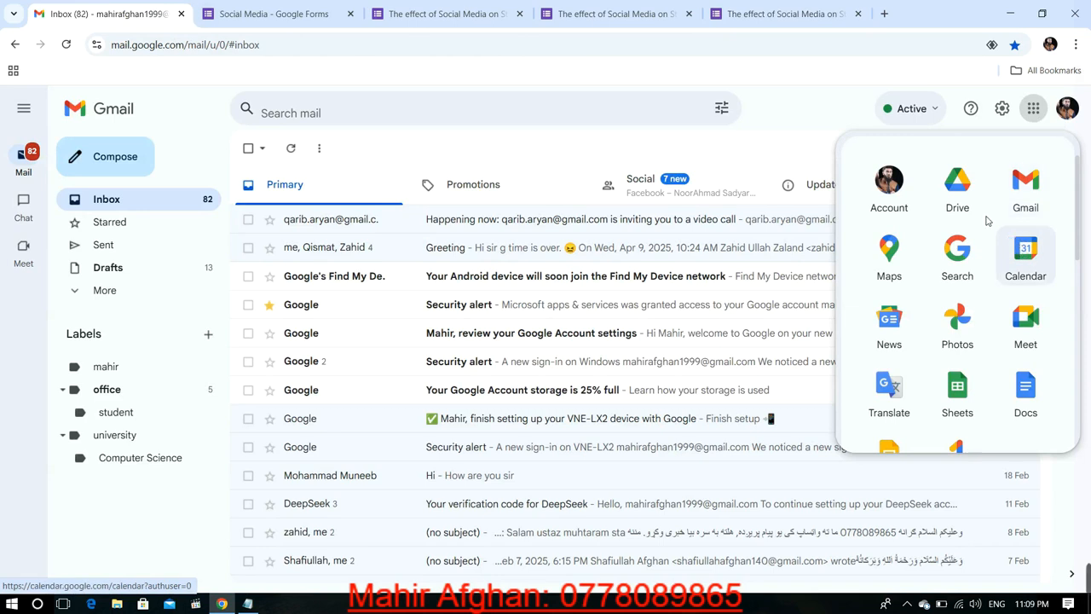
click(956, 188)
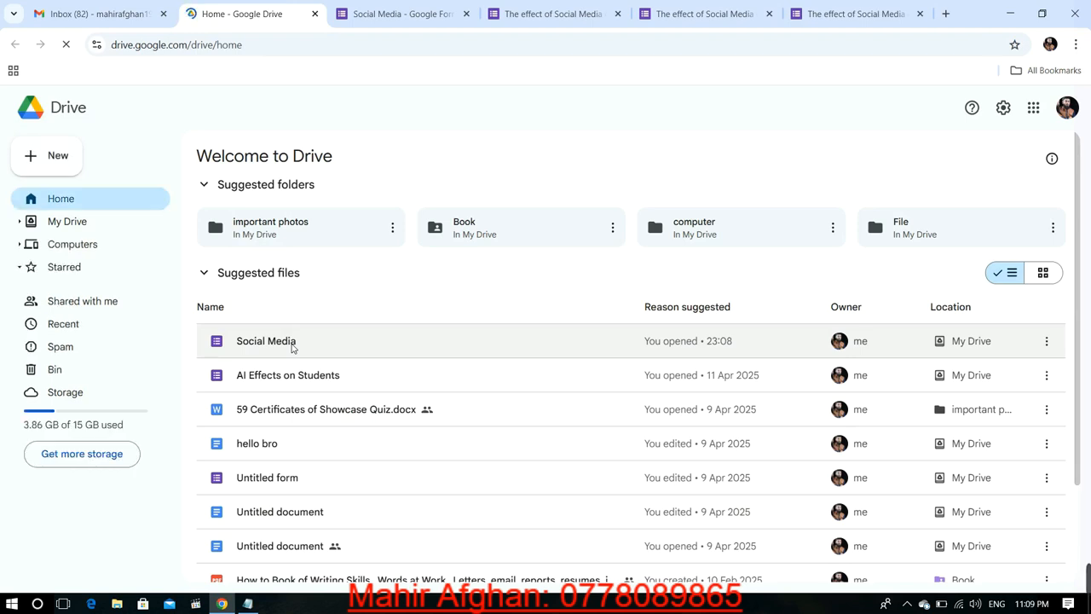
double_click(292, 343)
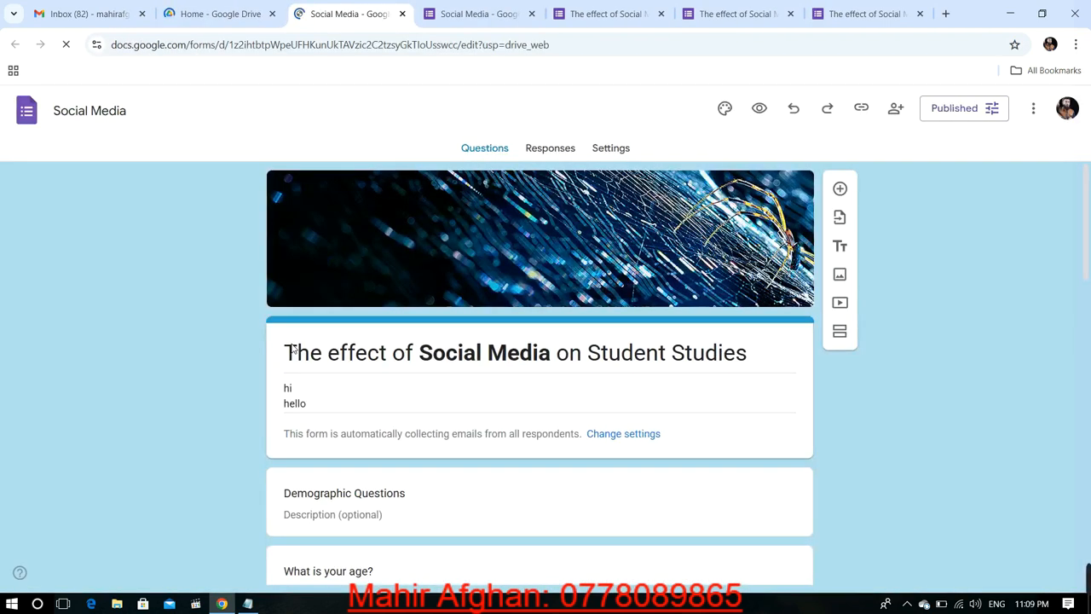
click(554, 150)
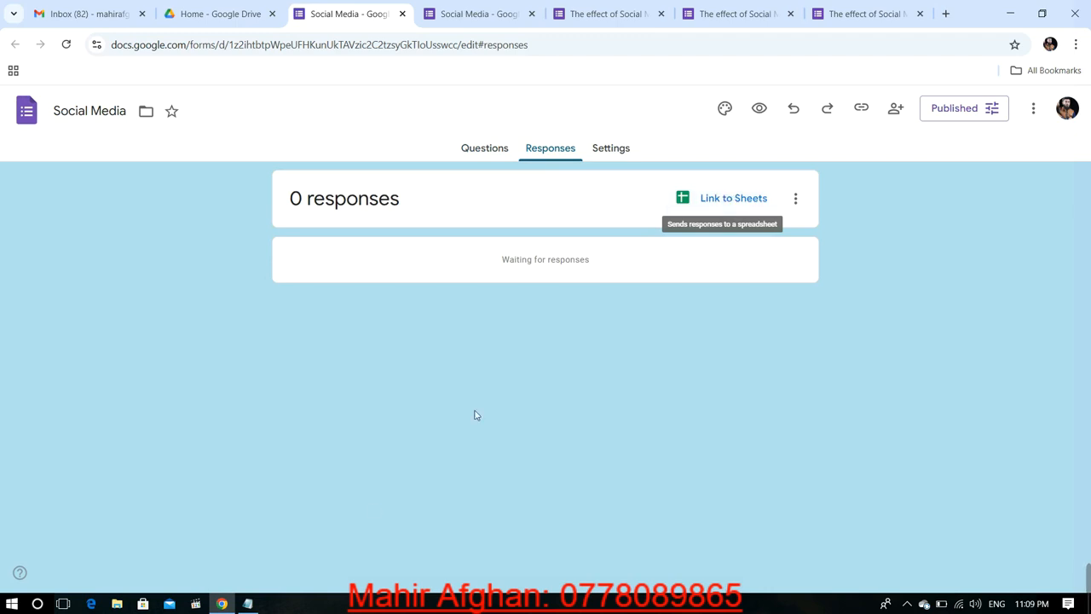
Check the responder link kept in Notepad and examine the published form's questions in its open browser tab.
click(247, 604)
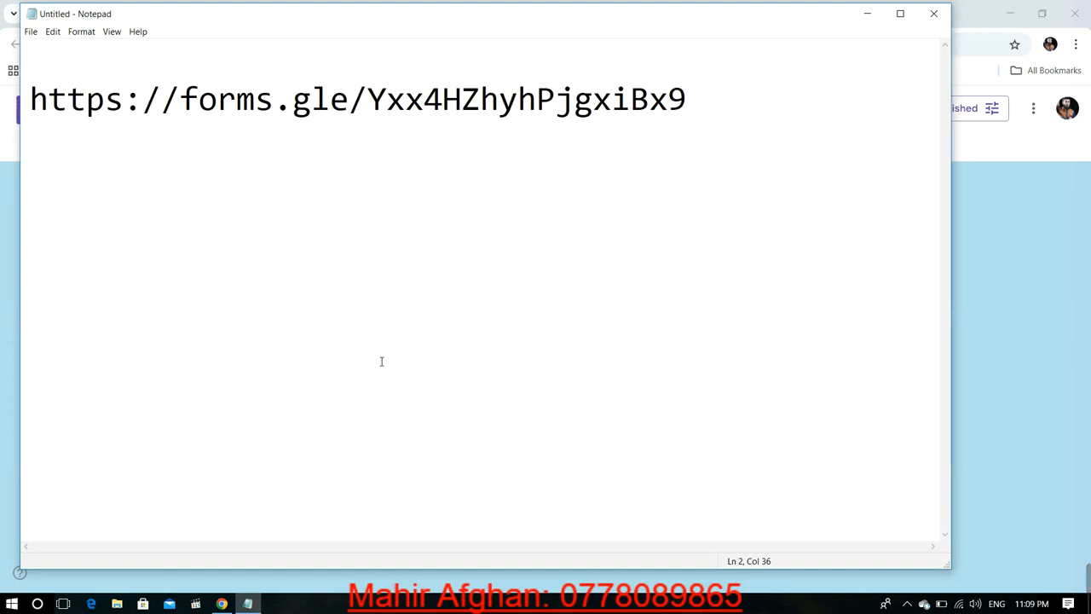
click(1031, 156)
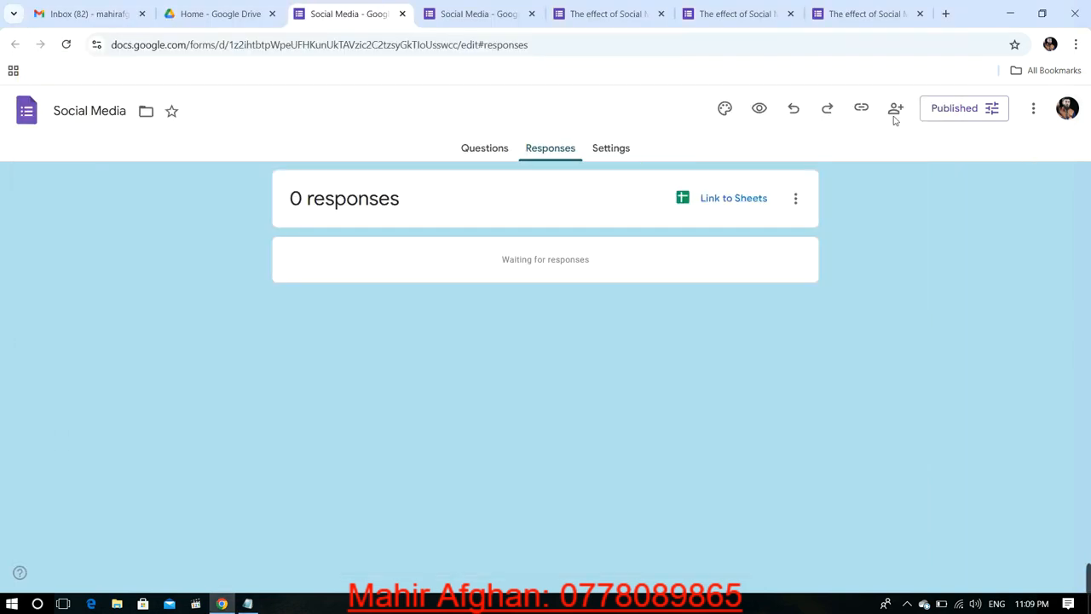
click(872, 12)
scroll(758, 267, up, 15)
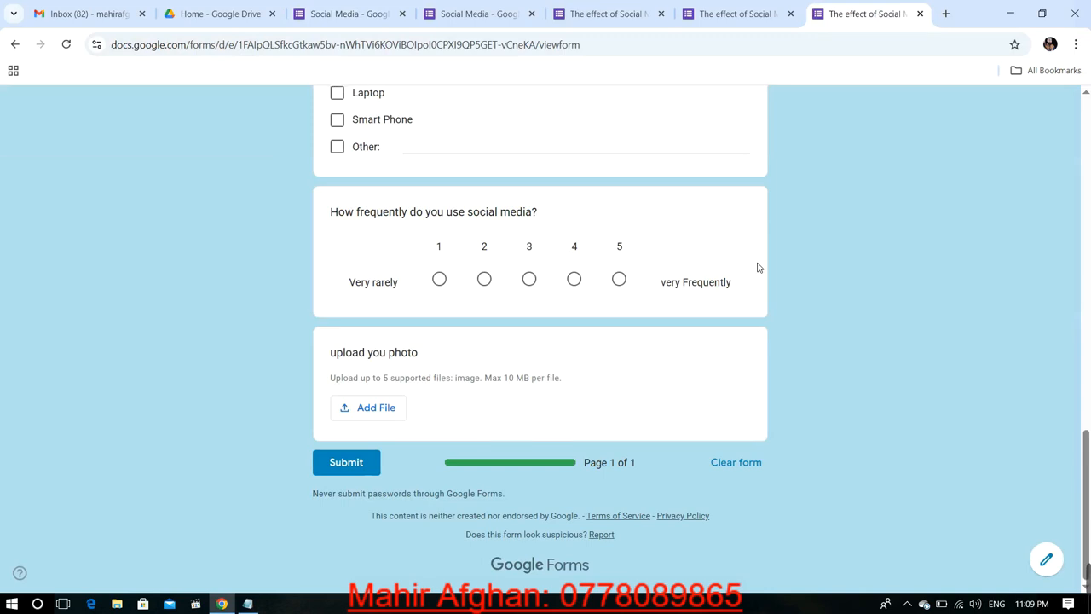
scroll(758, 267, down, 5)
scroll(758, 268, down, 5)
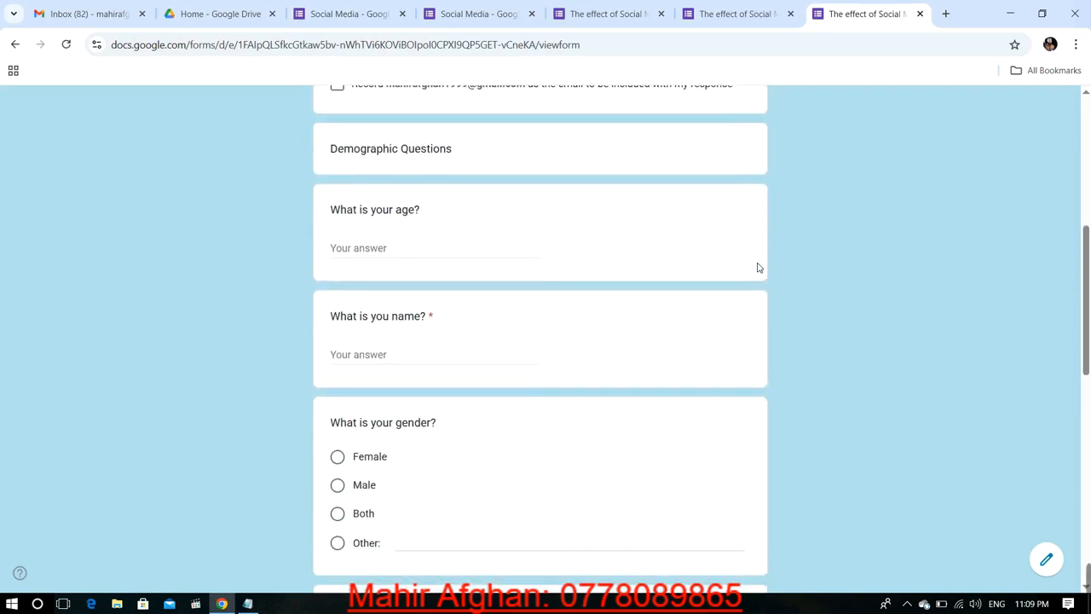
scroll(551, 246, down, 2)
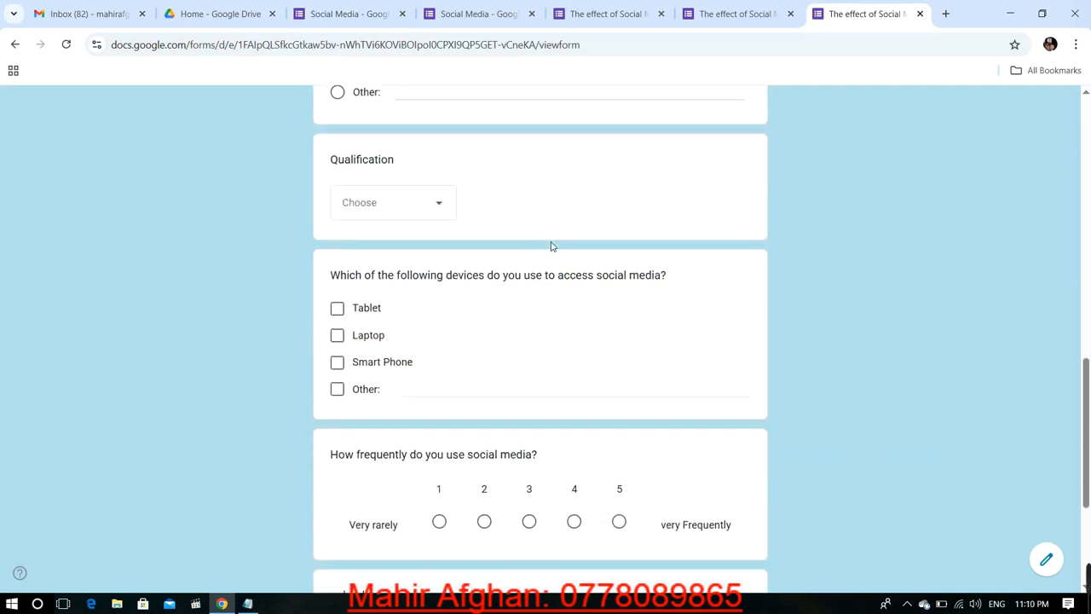
scroll(551, 246, up, 13)
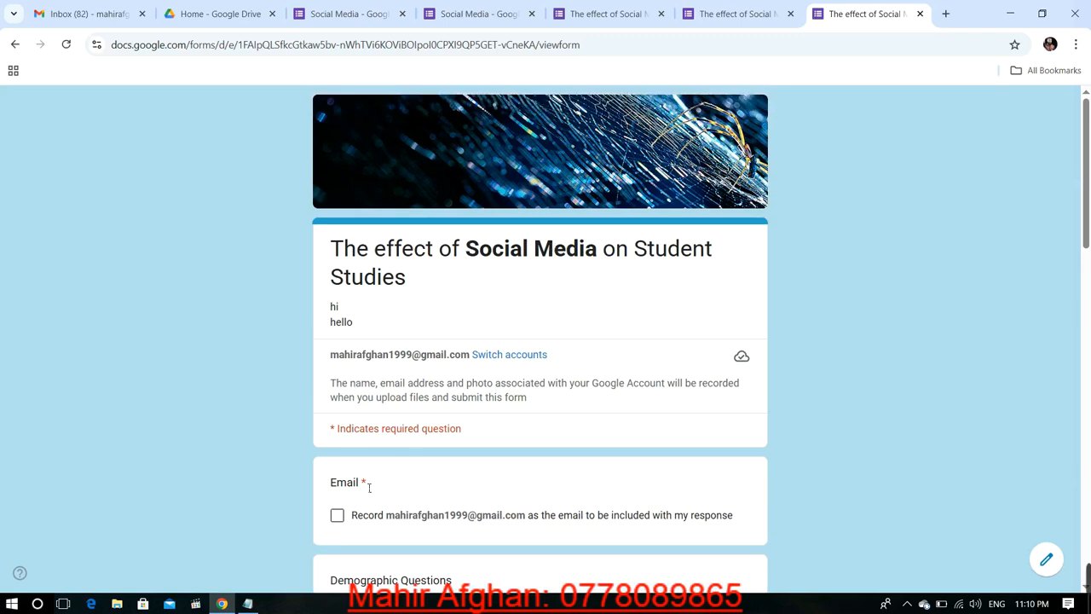
scroll(369, 487, down, 10)
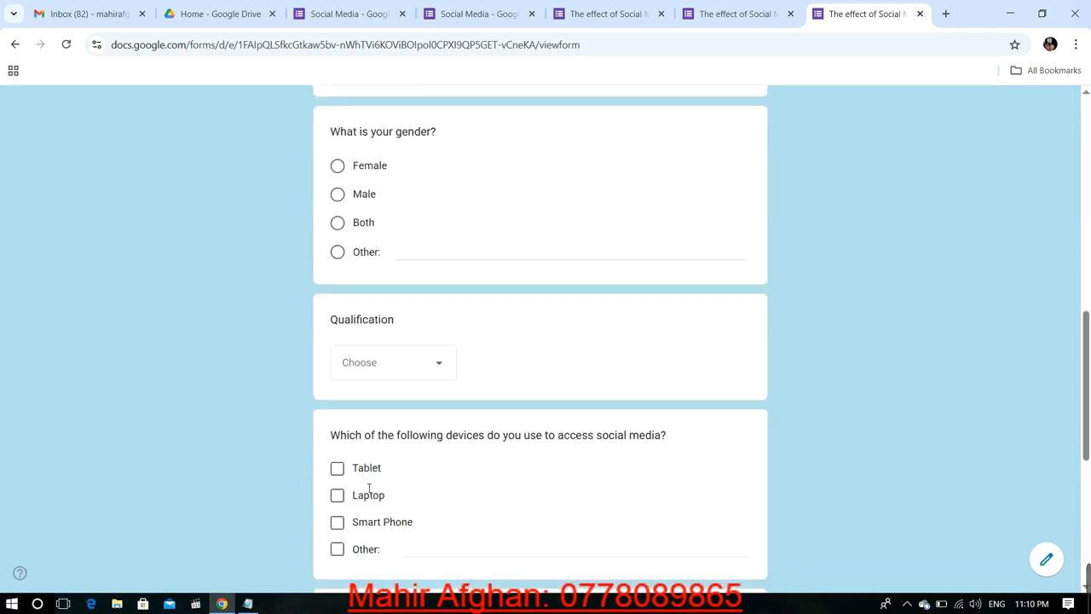
scroll(368, 486, down, 2)
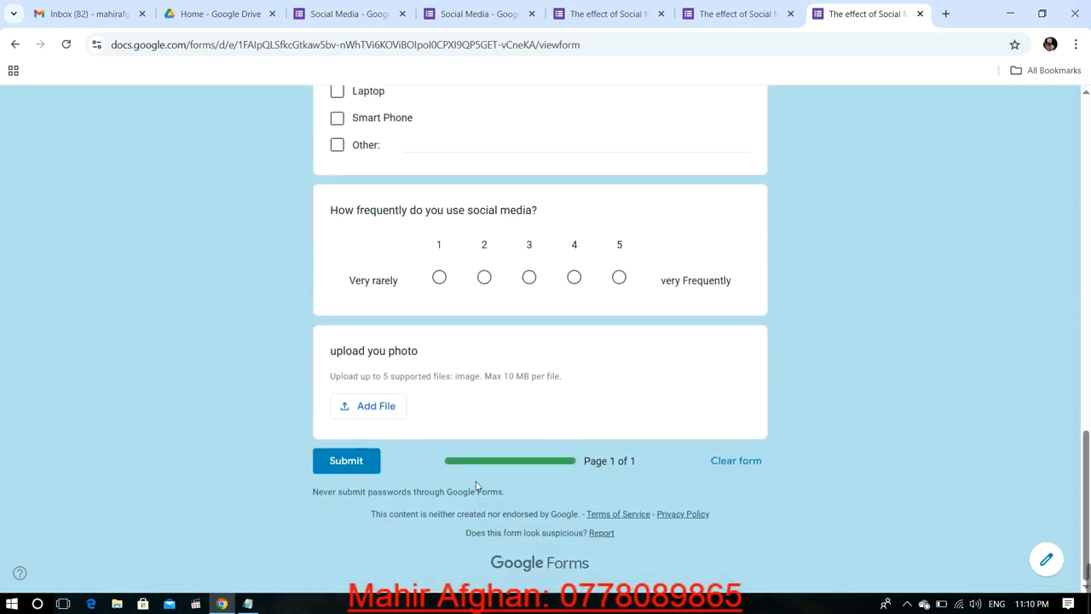